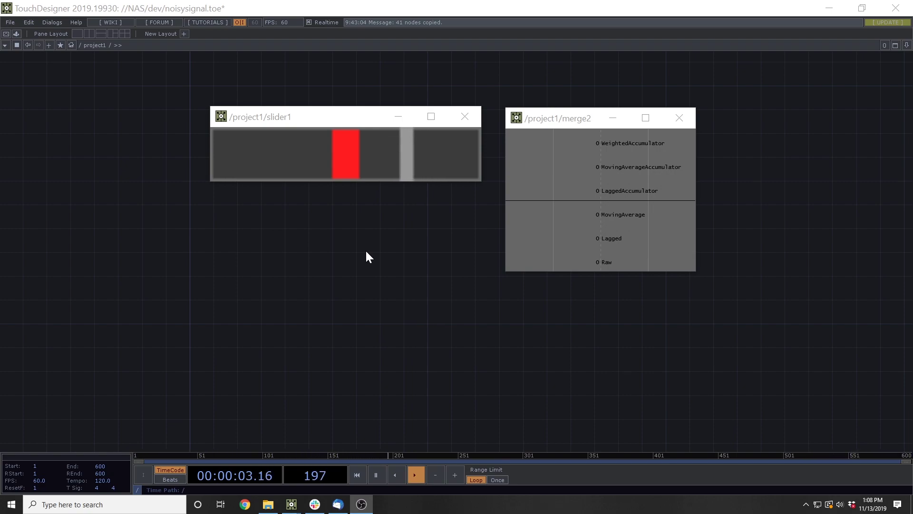
Move the slider1 window aside and test the noisy slider against the merged accumulator outputs by sweeping its handle across the red zone
{"action": "left_click_drag", "start_coordinate": [326, 115], "coordinate": [262, 113]}
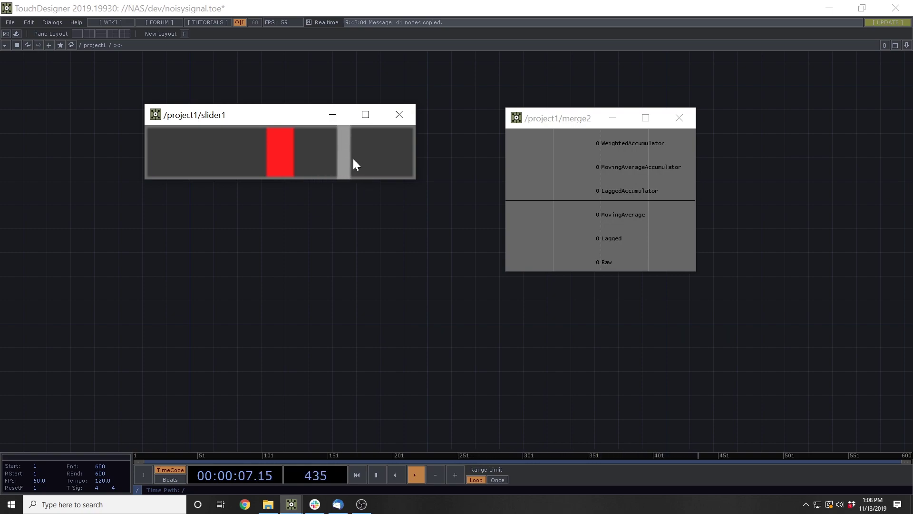
{"action": "left_click_drag", "start_coordinate": [353, 159], "coordinate": [317, 162]}
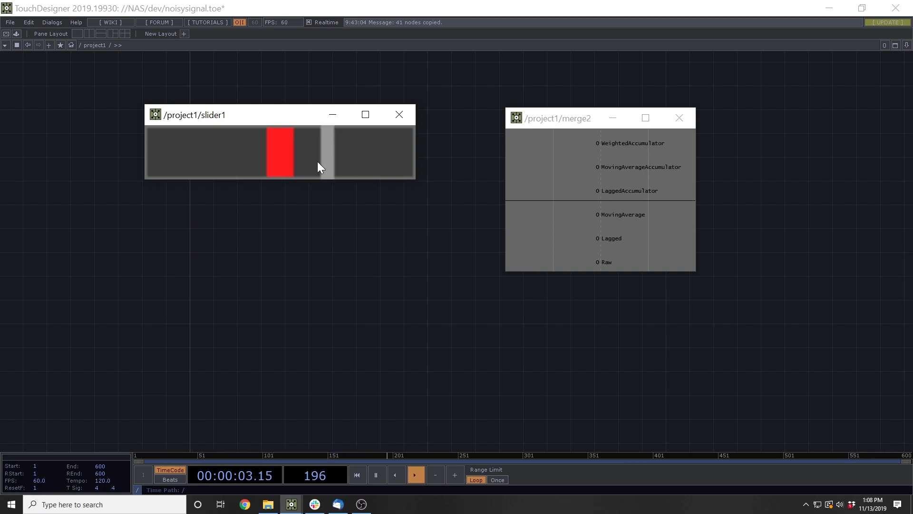
{"action": "left_click_drag", "start_coordinate": [318, 161], "coordinate": [267, 156]}
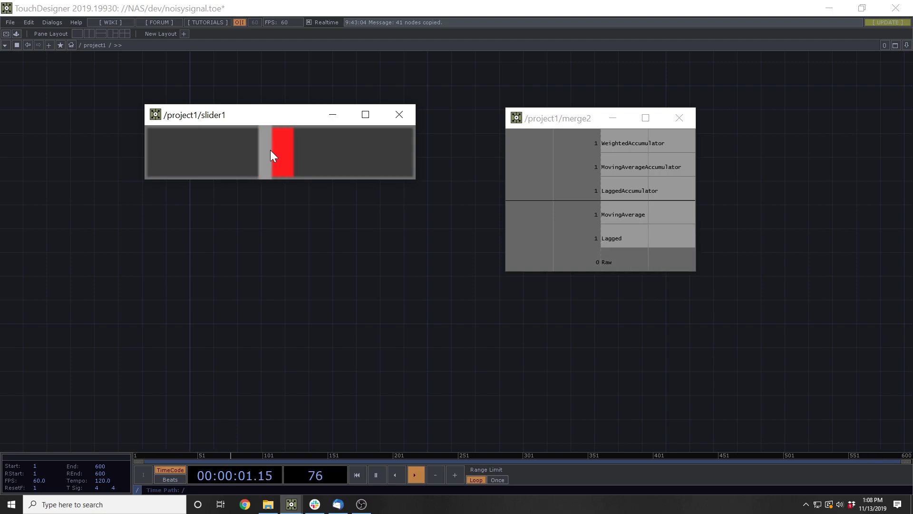
{"action": "left_click_drag", "start_coordinate": [271, 150], "coordinate": [280, 151]}
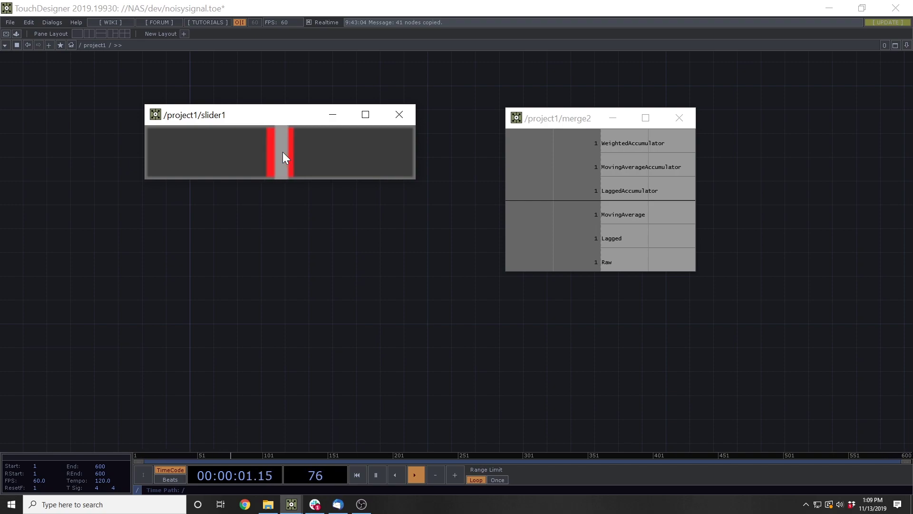
{"action": "left_click_drag", "start_coordinate": [283, 152], "coordinate": [321, 149]}
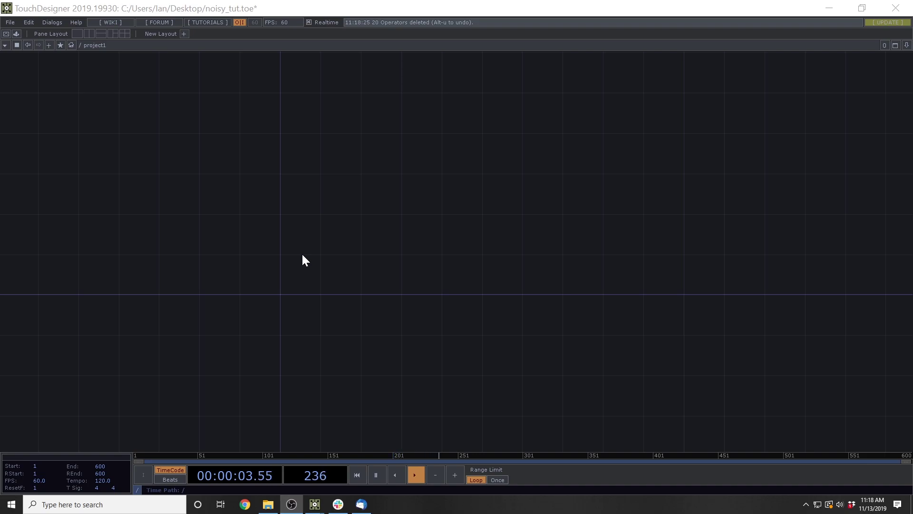
Add a Slider component to the empty project network
{"action": "key", "text": "Tab"}
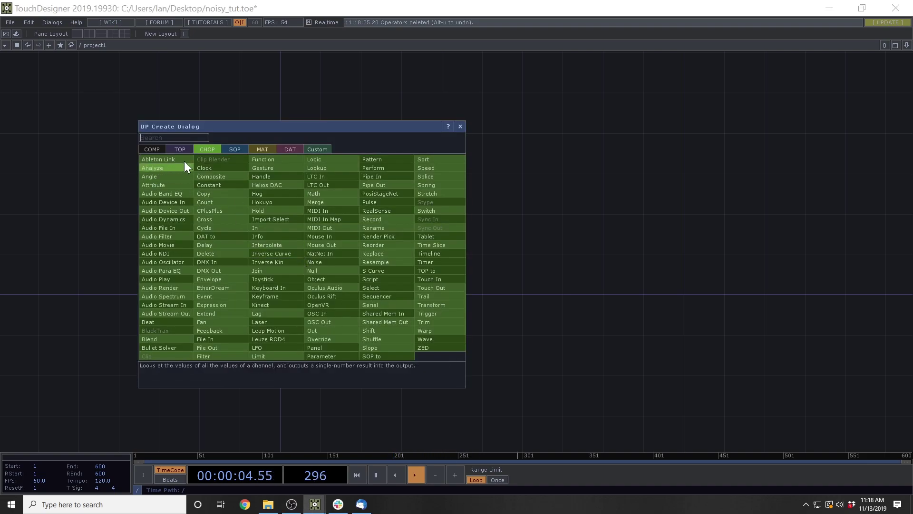
{"action": "left_click", "coordinate": [153, 149]}
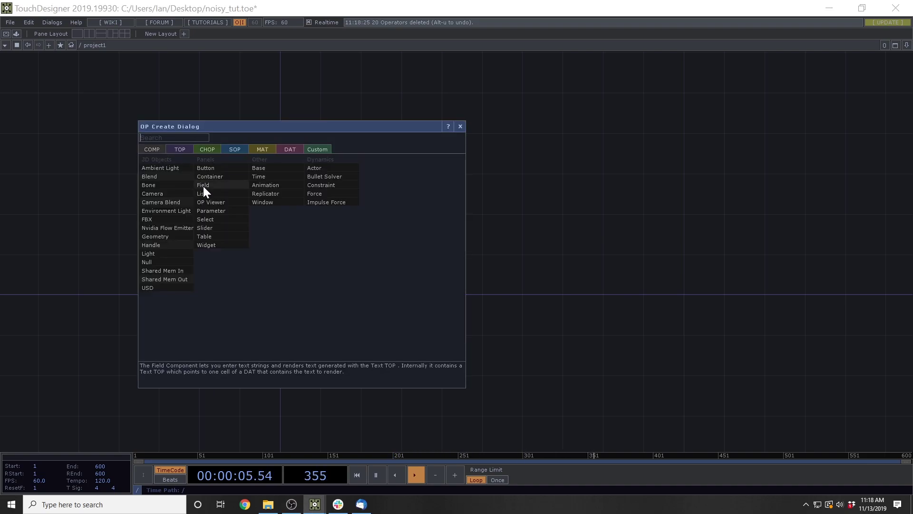
{"action": "left_click", "coordinate": [223, 228]}
{"action": "left_click", "coordinate": [320, 270]}
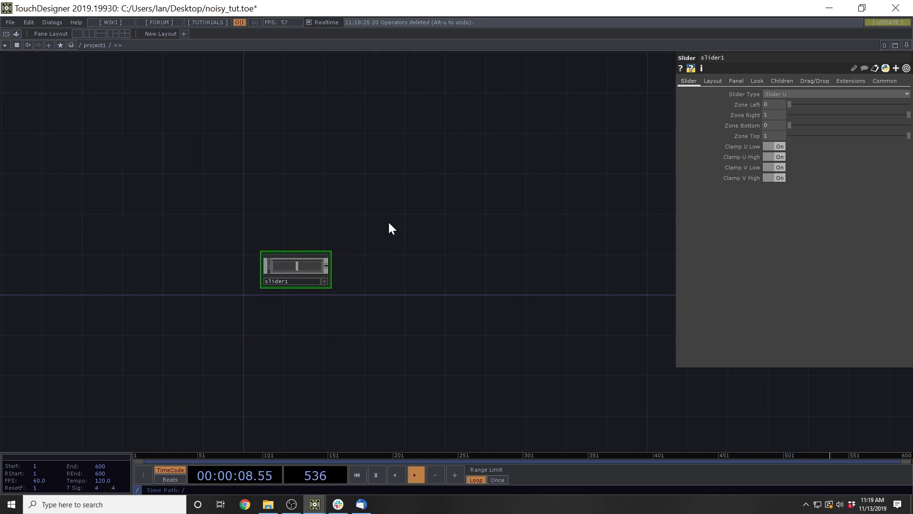
Enter the slider's internal network and move out1 farther from panel1 to make room between them
{"action": "scroll", "coordinate": [253, 268], "scroll_direction": "up", "scroll_amount": 3}
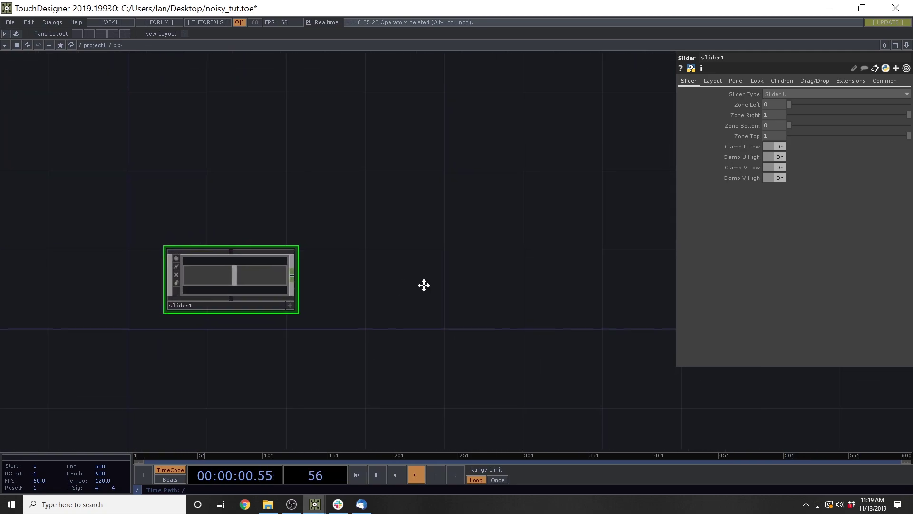
{"action": "scroll", "coordinate": [219, 291], "scroll_direction": "up", "scroll_amount": 5}
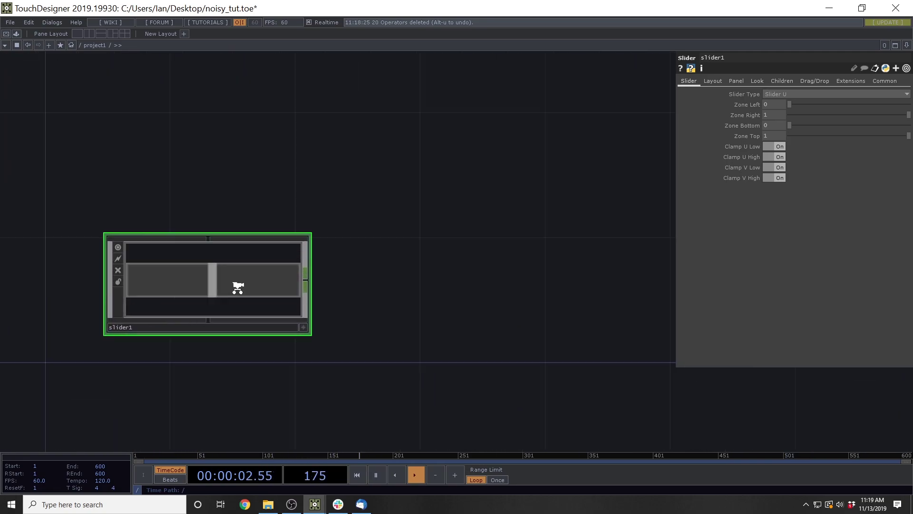
{"action": "key", "text": "p"}
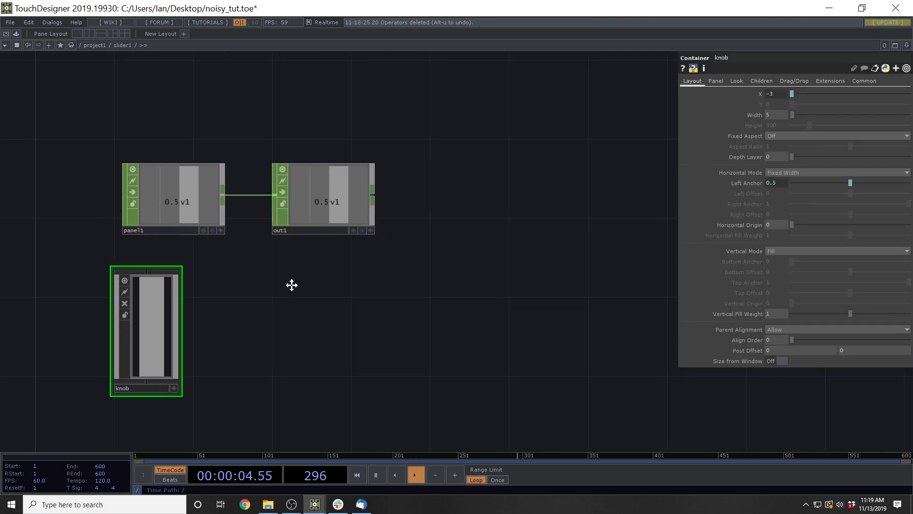
{"action": "left_click_drag", "start_coordinate": [328, 192], "coordinate": [428, 195]}
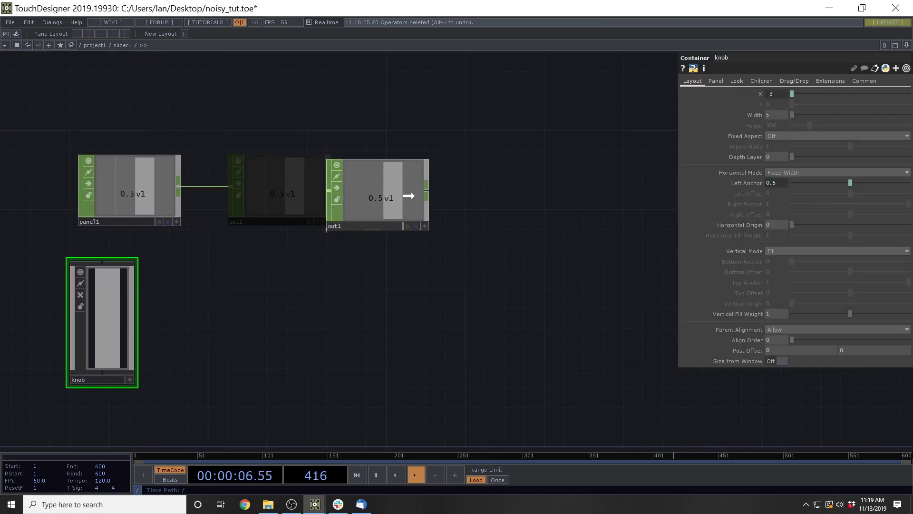
Examine the parameters of the panel, out and knob operators inside the slider
{"action": "left_click", "coordinate": [93, 195]}
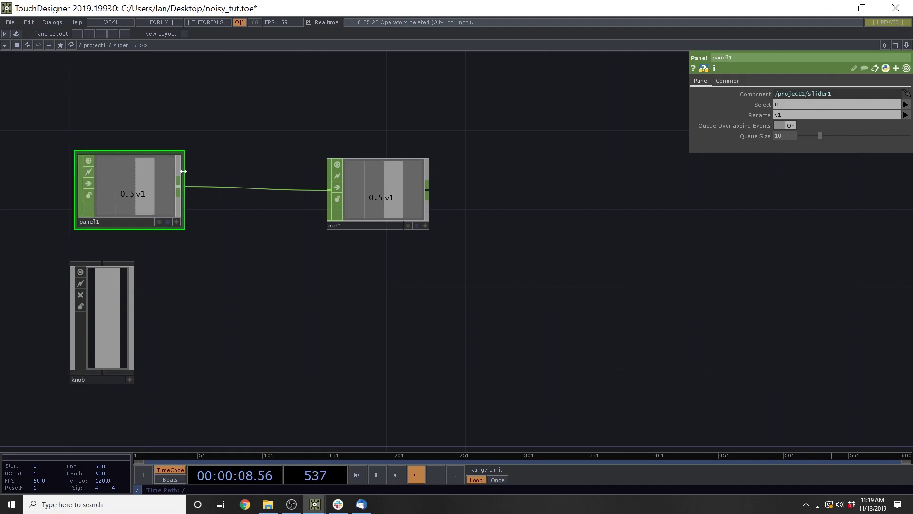
{"action": "left_click", "coordinate": [428, 216]}
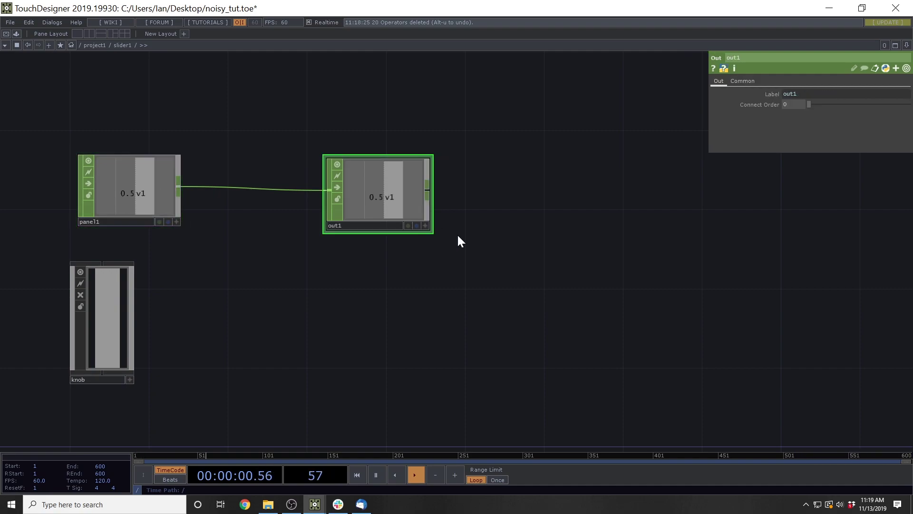
{"action": "left_click", "coordinate": [119, 323]}
Add a Noise CHOP above panel1 and turn on its Time Slice option
{"action": "scroll", "coordinate": [173, 300], "scroll_direction": "down", "scroll_amount": 3}
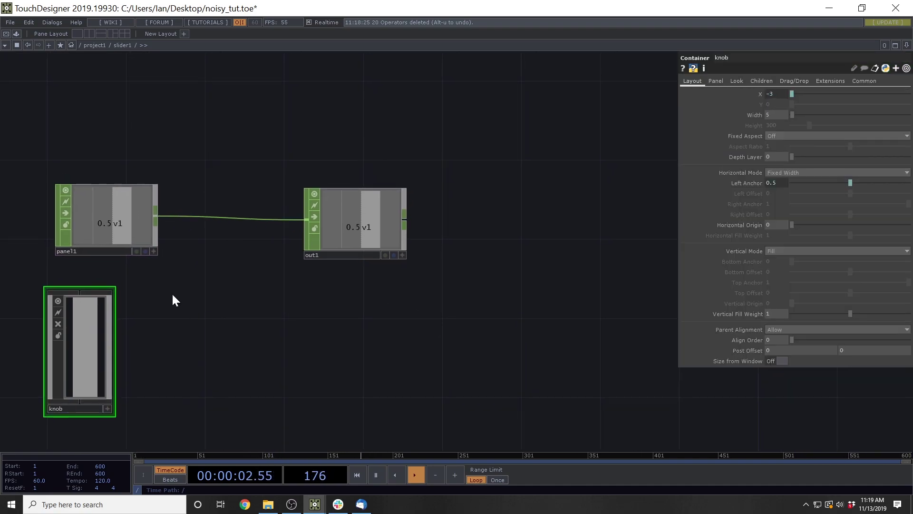
{"action": "key", "text": "Tab"}
{"action": "left_click", "coordinate": [76, 44]}
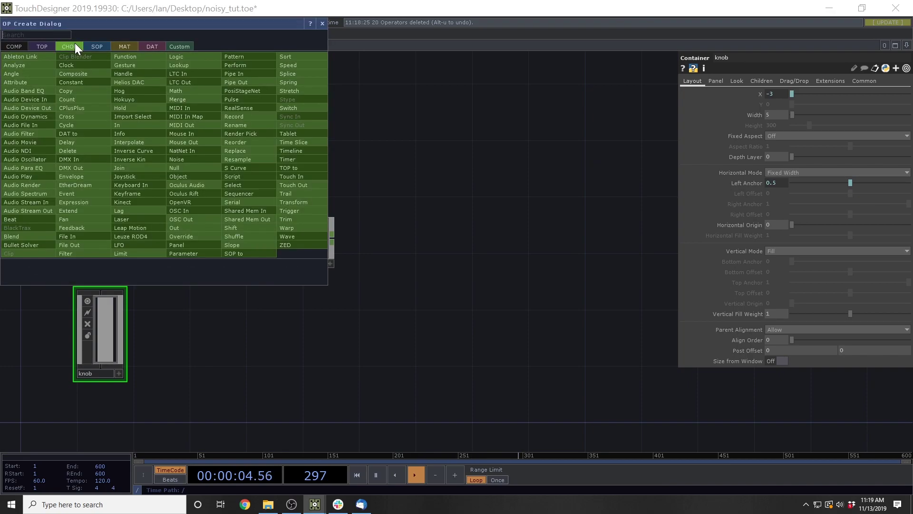
{"action": "type", "text": "noi"}
{"action": "left_click", "coordinate": [177, 159]}
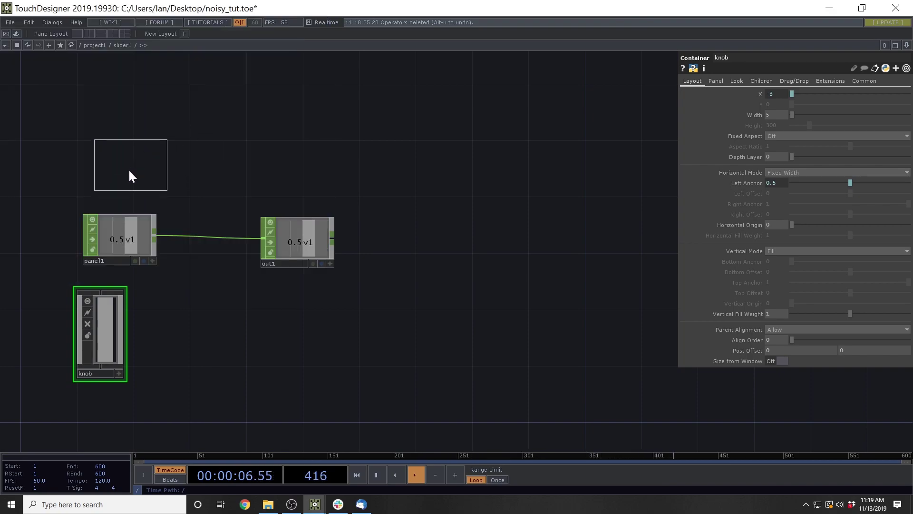
{"action": "left_click", "coordinate": [114, 171]}
{"action": "left_click", "coordinate": [829, 81]}
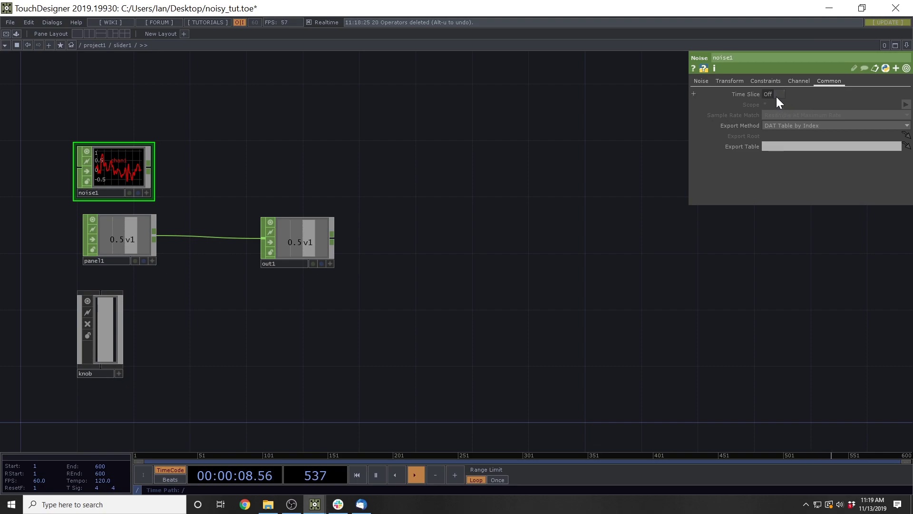
{"action": "left_click", "coordinate": [776, 97]}
Set the noise's Period to 0.03 and its Amplitude to 0.05
{"action": "left_click", "coordinate": [732, 81]}
{"action": "left_click", "coordinate": [700, 81]}
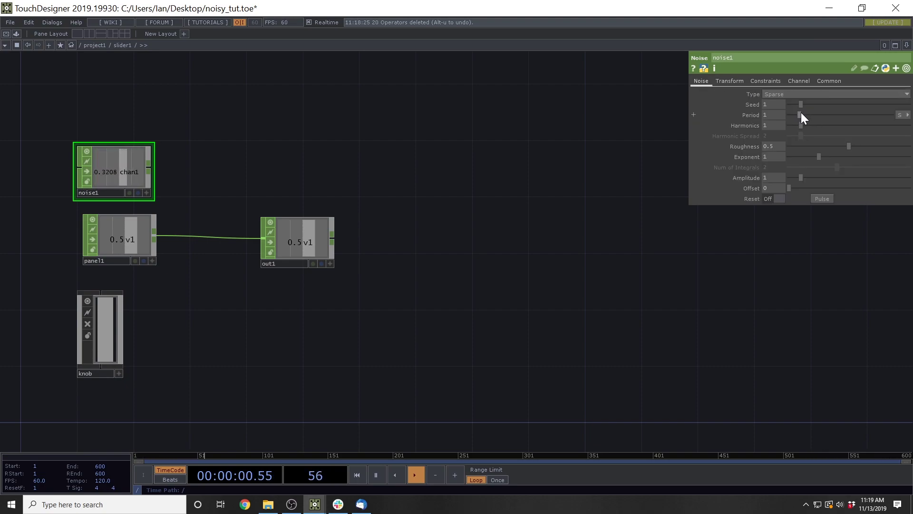
{"action": "left_click_drag", "start_coordinate": [792, 121], "coordinate": [791, 121]}
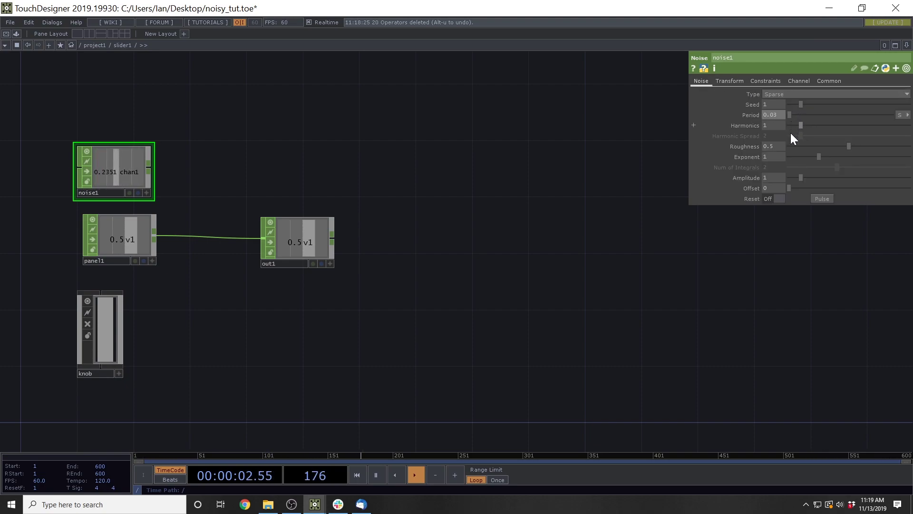
{"action": "left_click_drag", "start_coordinate": [802, 179], "coordinate": [790, 181]}
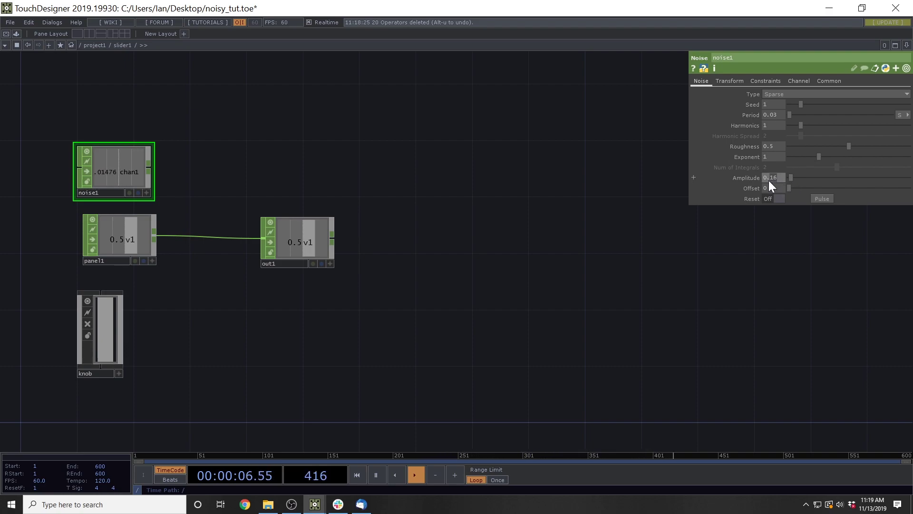
{"action": "type", "text": "05"}
{"action": "key", "text": "Return"}
Make room in the network, add a Math CHOP beside noise1 and connect the noise to its input
{"action": "left_click_drag", "start_coordinate": [128, 169], "coordinate": [143, 171]}
{"action": "left_click_drag", "start_coordinate": [302, 247], "coordinate": [322, 243]}
{"action": "key", "text": "Tab"}
{"action": "type", "text": "math"}
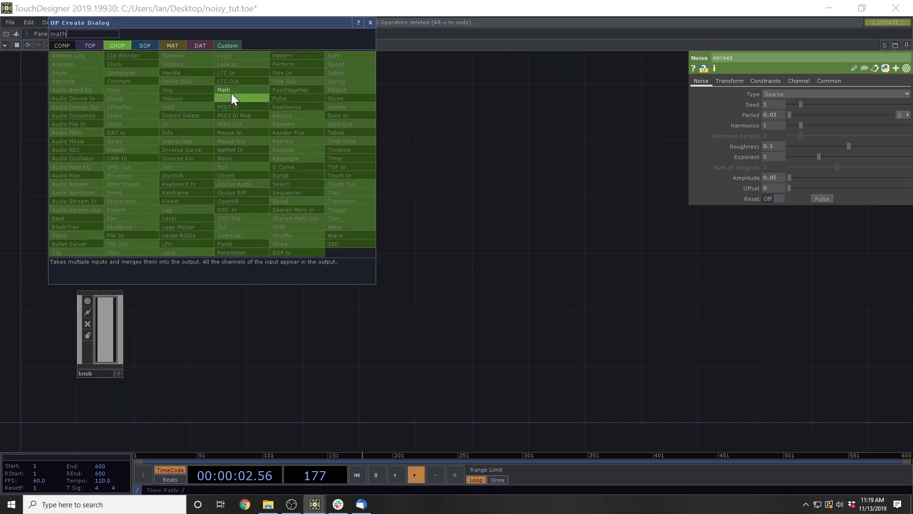
{"action": "left_click", "coordinate": [231, 90]}
{"action": "left_click", "coordinate": [222, 165]}
{"action": "left_click_drag", "start_coordinate": [165, 167], "coordinate": [192, 167]}
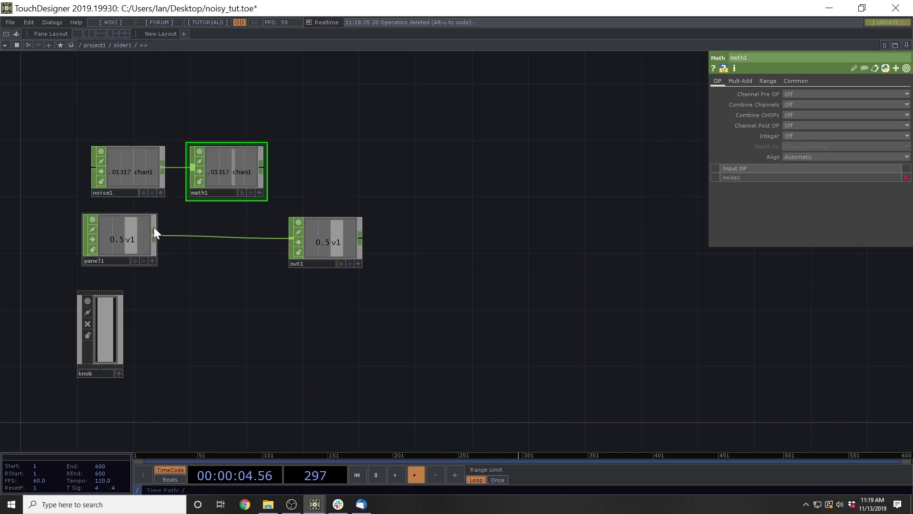
Connect panel1 to the Math CHOP as well and set Combine CHOPs to Add
{"action": "left_click_drag", "start_coordinate": [153, 228], "coordinate": [191, 179]}
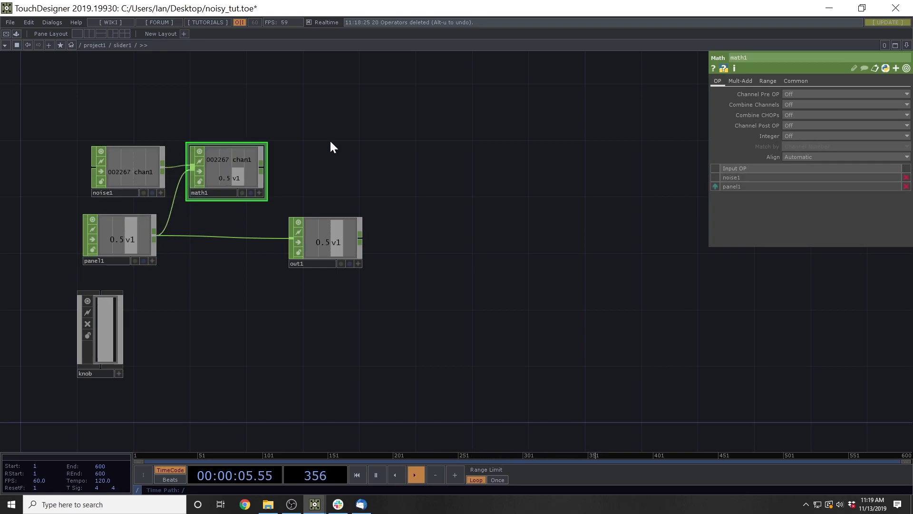
{"action": "left_click", "coordinate": [807, 114]}
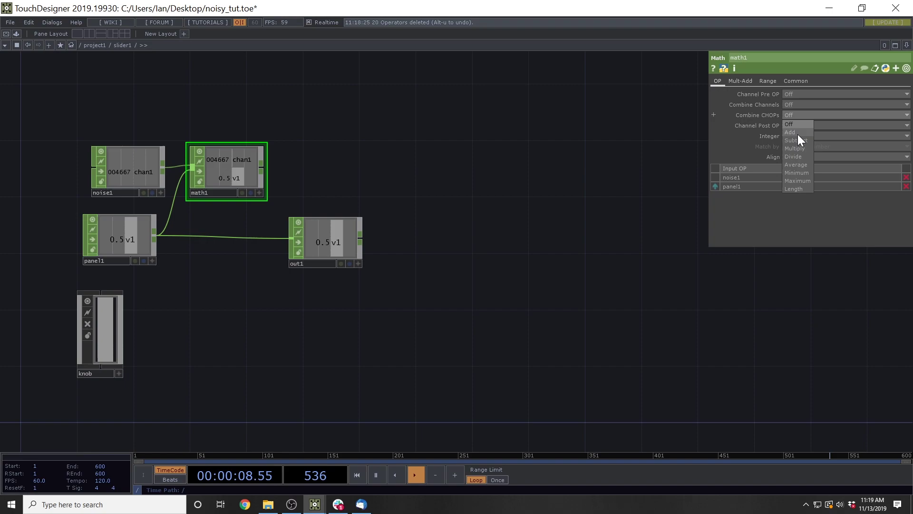
{"action": "left_click", "coordinate": [797, 134]}
Feed the Math CHOP into out1 in place of panel1 and line out1 up with it
{"action": "left_click_drag", "start_coordinate": [406, 199], "coordinate": [432, 200]}
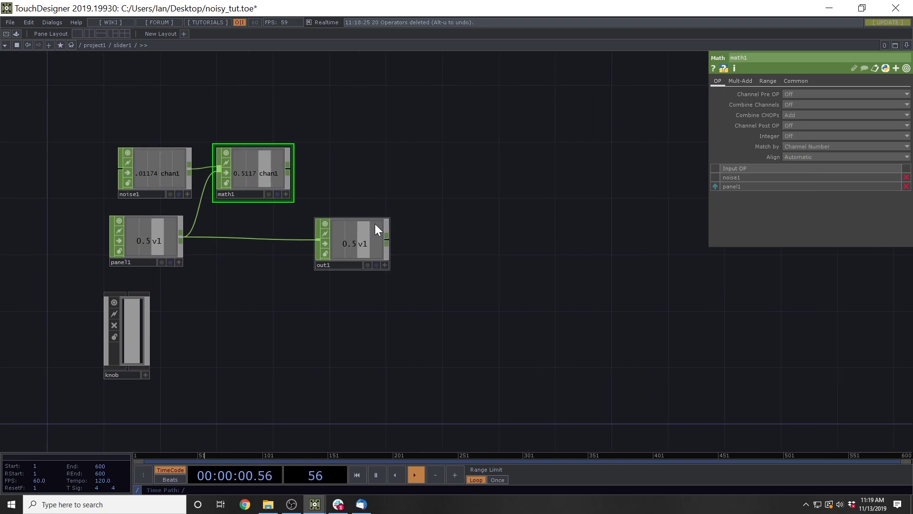
{"action": "left_click_drag", "start_coordinate": [374, 229], "coordinate": [404, 229]}
{"action": "left_click_drag", "start_coordinate": [286, 167], "coordinate": [340, 230]}
{"action": "left_click_drag", "start_coordinate": [389, 256], "coordinate": [390, 184]}
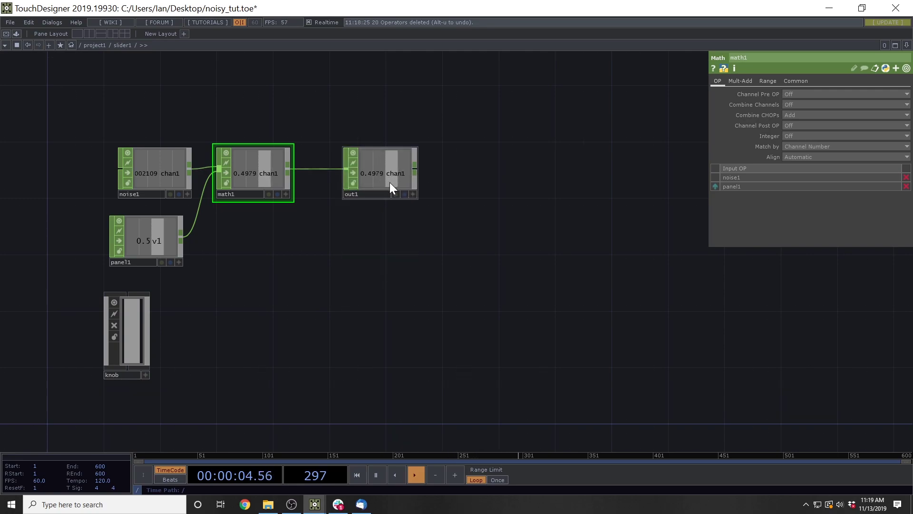
Shift noise1 and math1 slightly left to even out the operator layout
{"action": "left_click_drag", "start_coordinate": [247, 124], "coordinate": [235, 127]}
{"action": "left_click_drag", "start_coordinate": [153, 179], "coordinate": [139, 178]}
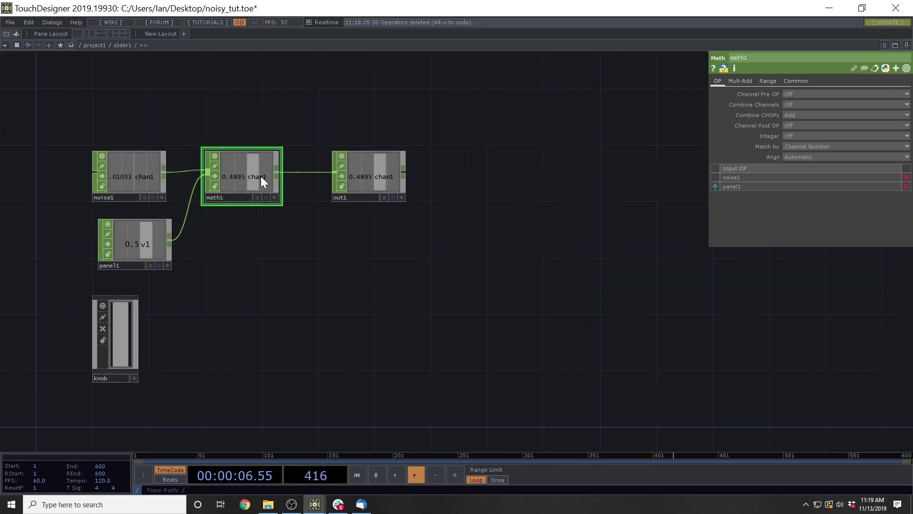
{"action": "left_click_drag", "start_coordinate": [261, 176], "coordinate": [246, 178]}
{"action": "mouse_move", "coordinate": [371, 169]}
{"action": "left_mouse_down"}
{"action": "mouse_move", "coordinate": [372, 183]}
{"action": "mouse_move", "coordinate": [370, 173]}
{"action": "left_mouse_up"}
{"action": "left_click_drag", "start_coordinate": [239, 264], "coordinate": [256, 239]}
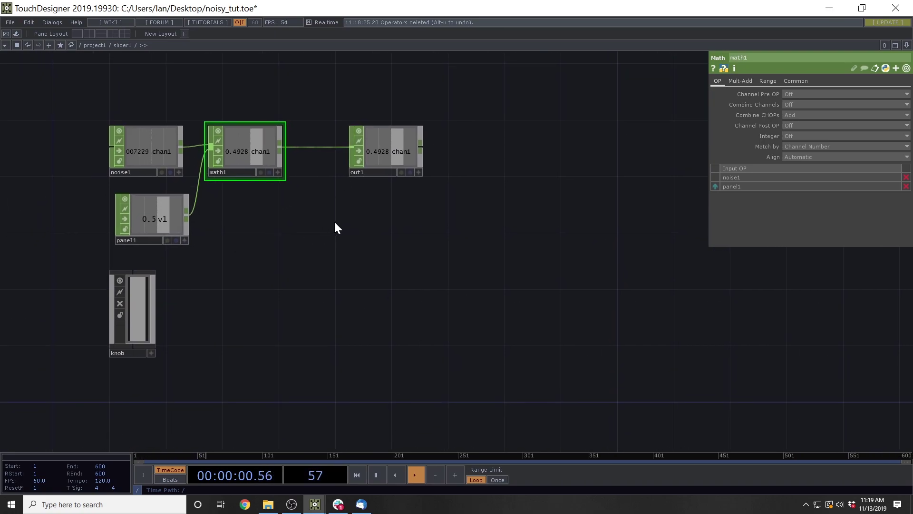
Drive the knob container's Left Anchor with a CHOP reference to math1's channel
{"action": "left_click", "coordinate": [134, 308]}
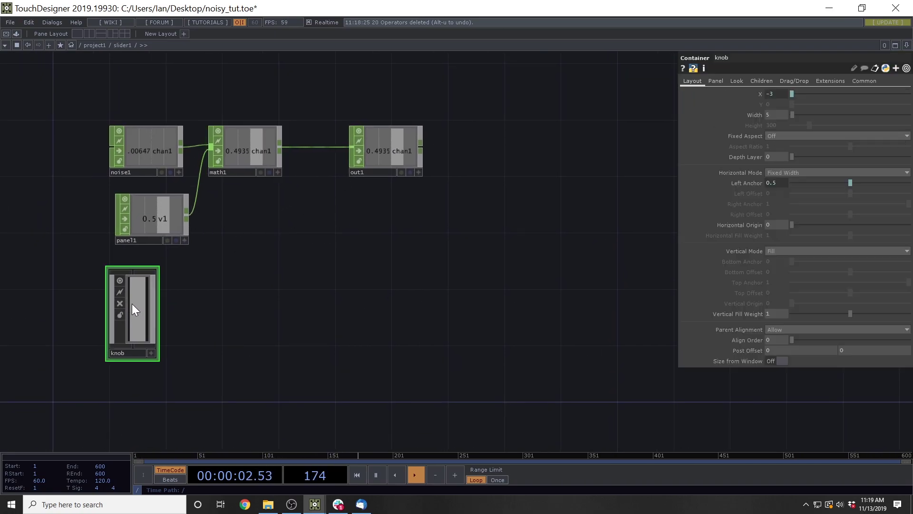
{"action": "left_click", "coordinate": [277, 172]}
{"action": "left_click_drag", "start_coordinate": [280, 168], "coordinate": [773, 184]}
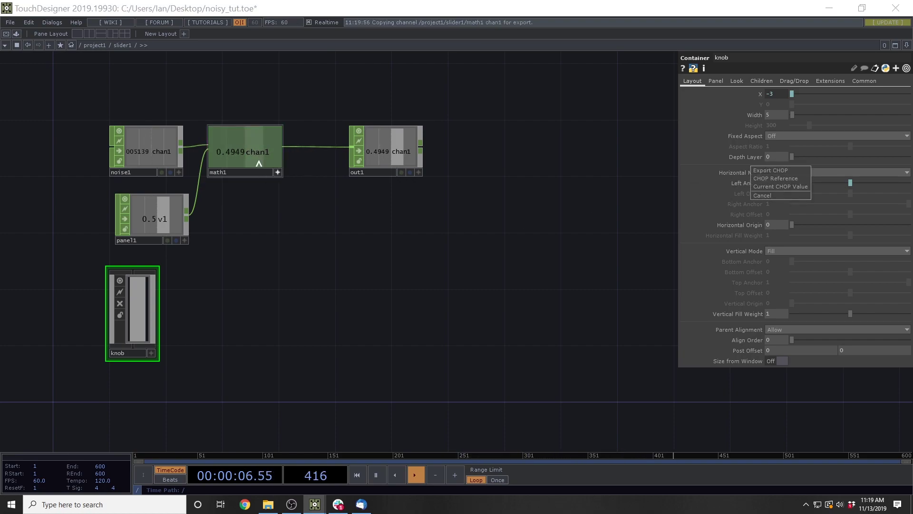
{"action": "left_click", "coordinate": [776, 179]}
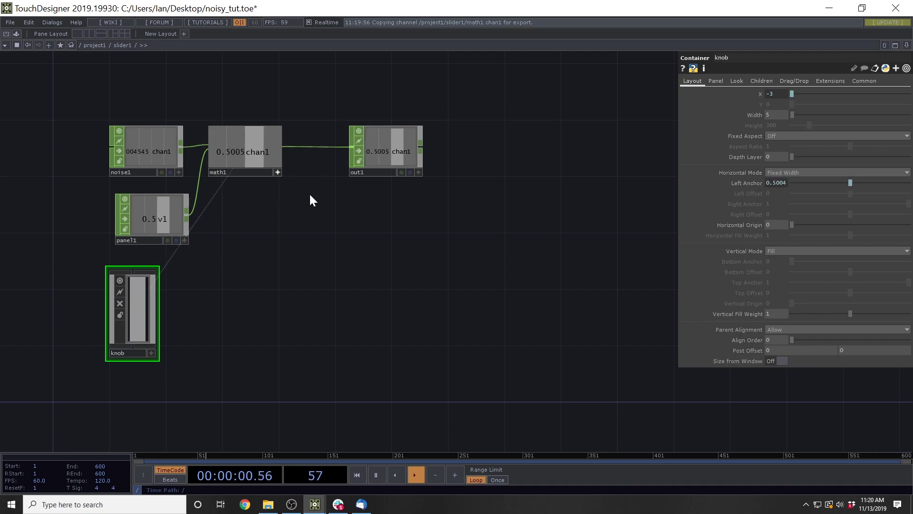
{"action": "left_click", "coordinate": [277, 172]}
Add a Rectangle TOP to the slider's network in the free space beyond the knob
{"action": "left_click_drag", "start_coordinate": [314, 255], "coordinate": [234, 258]}
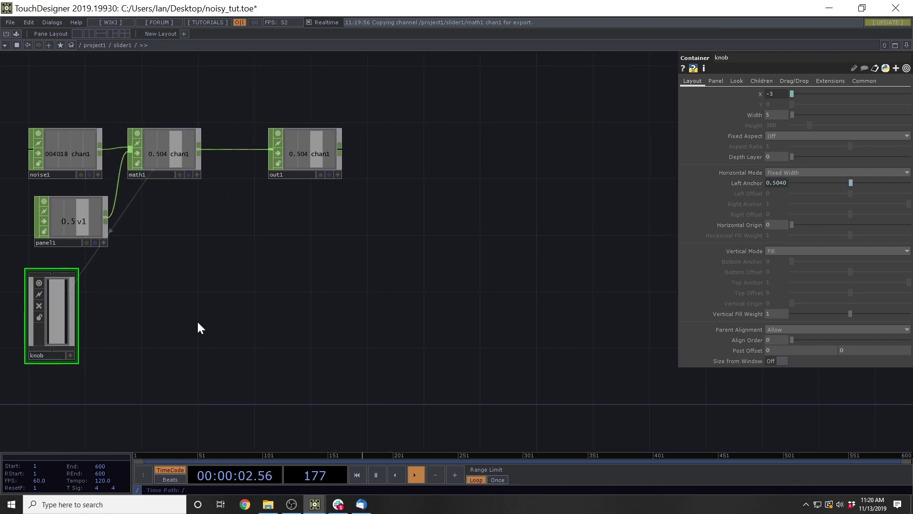
{"action": "key", "text": "Tab"}
{"action": "type", "text": "re"}
{"action": "left_click", "coordinate": [75, 216]}
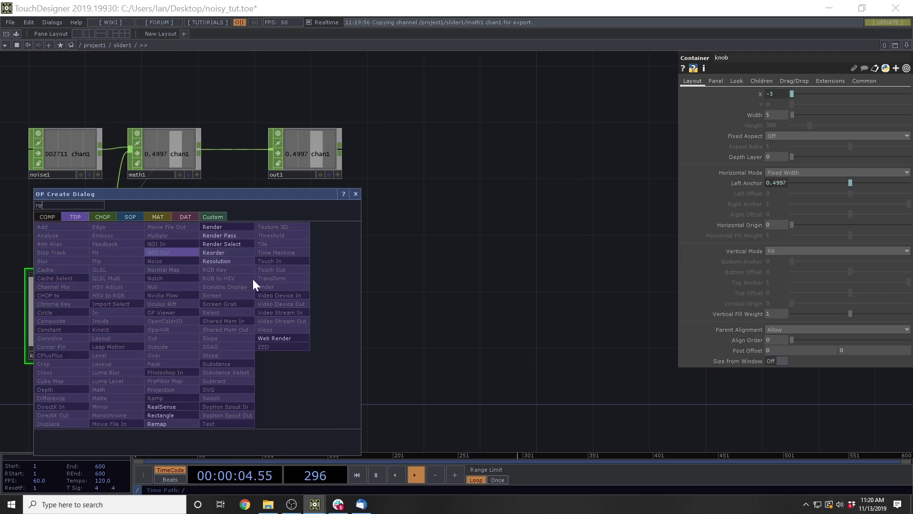
{"action": "left_click", "coordinate": [163, 415]}
{"action": "left_click", "coordinate": [255, 346]}
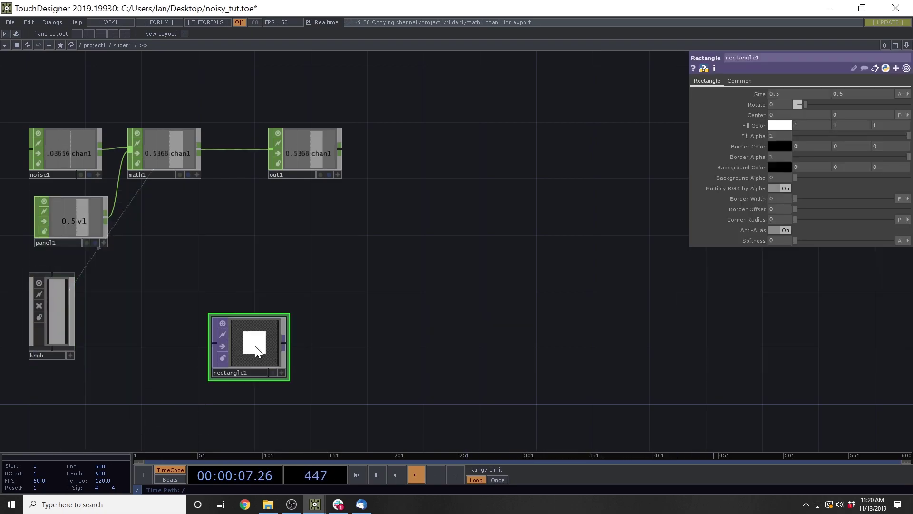
Set rectangle1's resolution to the expressions parent().par.w for width and parent().par.h for height
{"action": "left_click", "coordinate": [738, 81]}
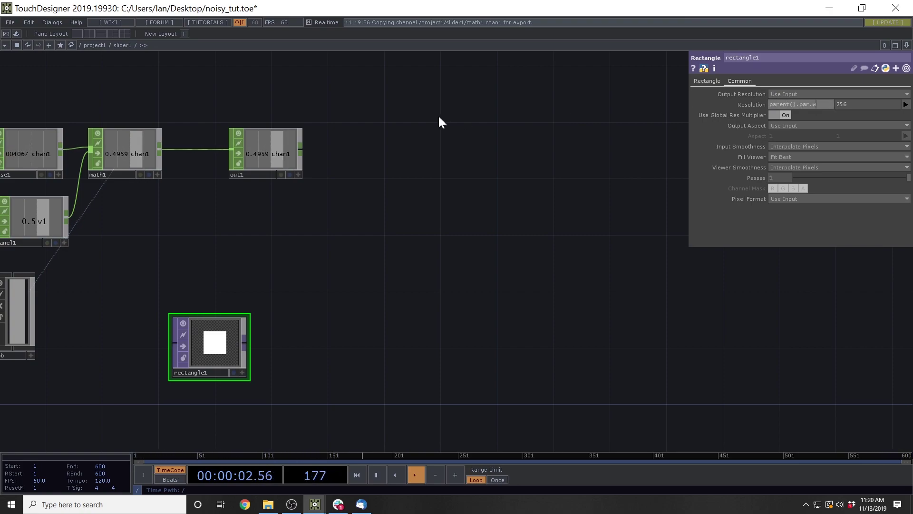
{"action": "key", "text": "Tab"}
{"action": "left_click", "coordinate": [750, 104]}
{"action": "left_click_drag", "start_coordinate": [812, 114], "coordinate": [578, 121]}
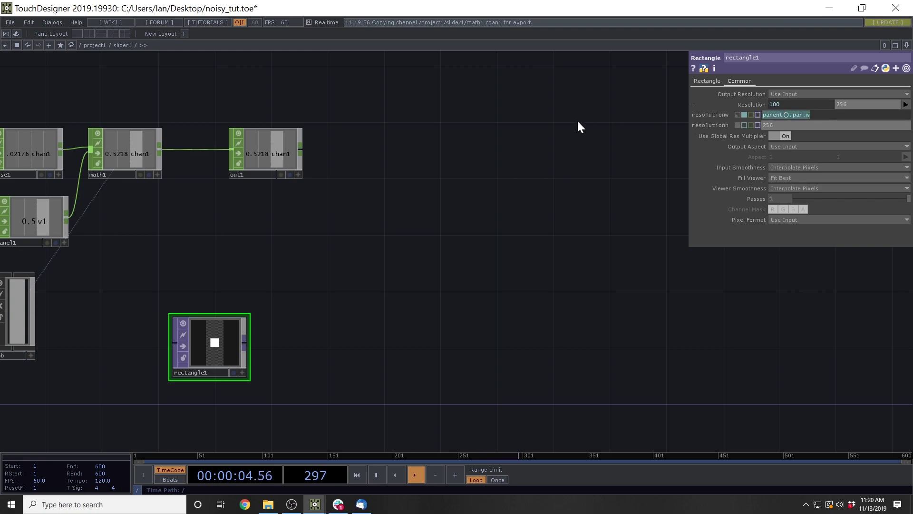
{"action": "key", "text": "ctrl+c"}
{"action": "left_click_drag", "start_coordinate": [772, 126], "coordinate": [630, 136]}
{"action": "key", "text": "ctrl+v"}
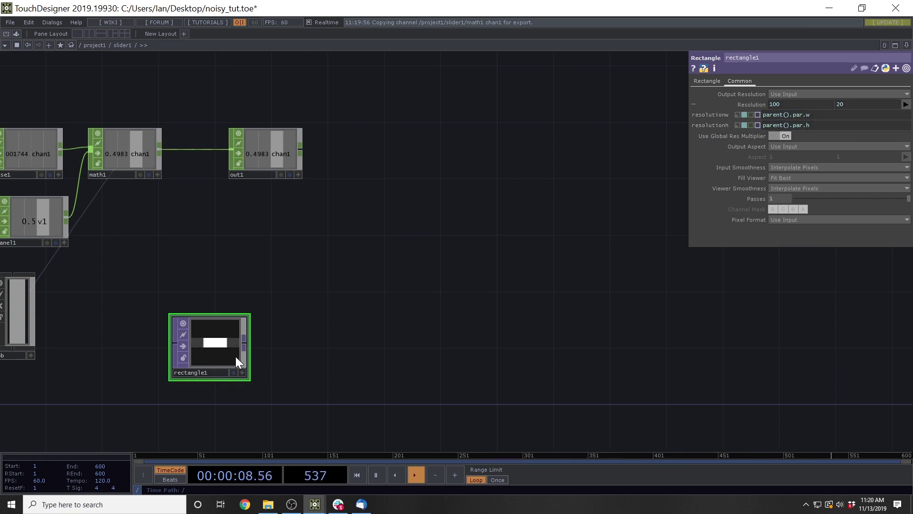
Set the rectangle's horizontal size to 0.1 and change its fill color to red
{"action": "left_click", "coordinate": [707, 81]}
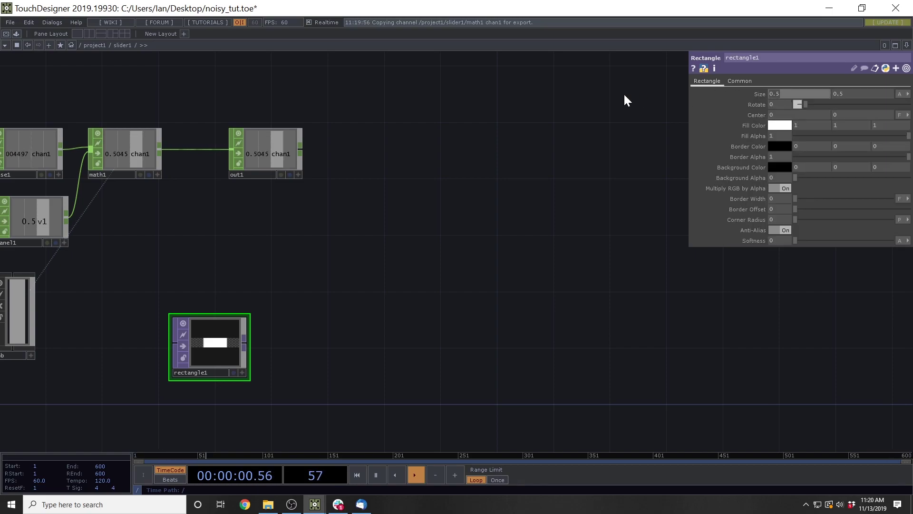
{"action": "type", "text": ".1"}
{"action": "left_click_drag", "start_coordinate": [332, 253], "coordinate": [435, 198]}
{"action": "left_click", "coordinate": [779, 125]}
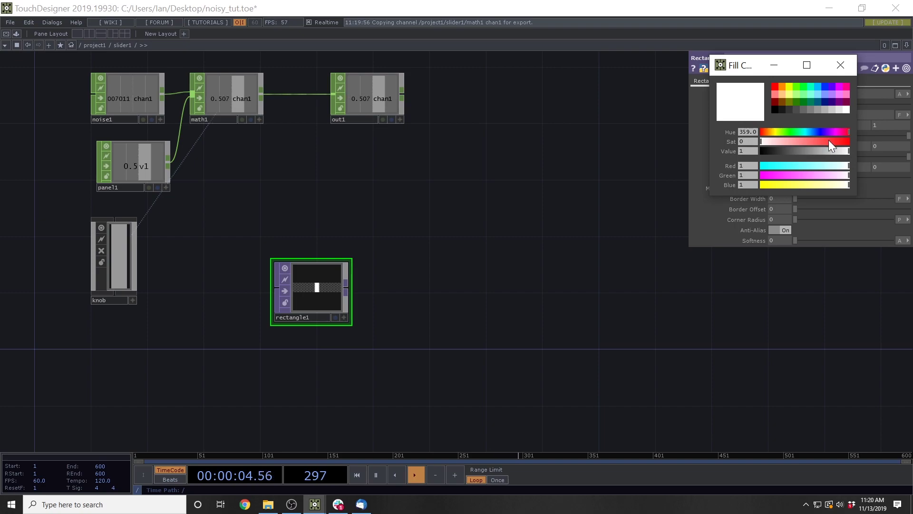
{"action": "left_click_drag", "start_coordinate": [828, 140], "coordinate": [852, 140]}
{"action": "left_click", "coordinate": [841, 65]}
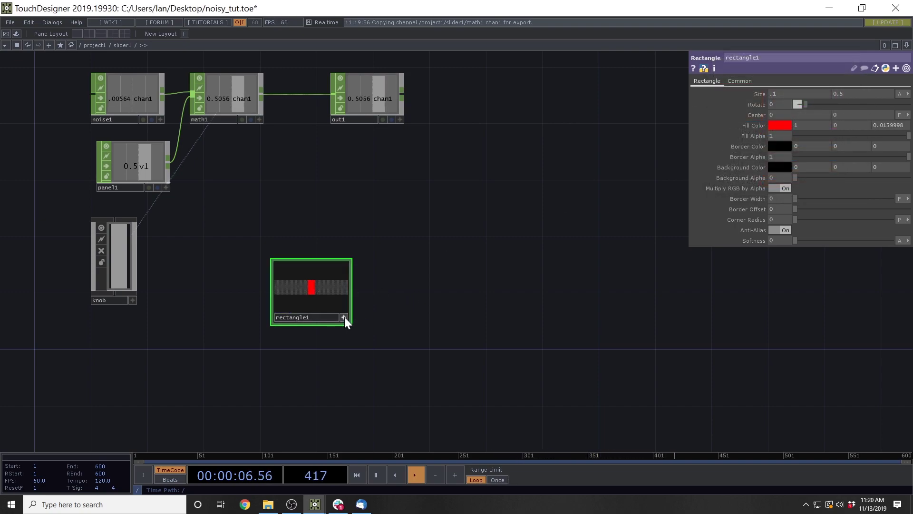
{"action": "left_click", "coordinate": [344, 316]}
{"action": "left_click", "coordinate": [416, 275]}
{"action": "left_click", "coordinate": [415, 278]}
{"action": "left_click", "coordinate": [427, 272]}
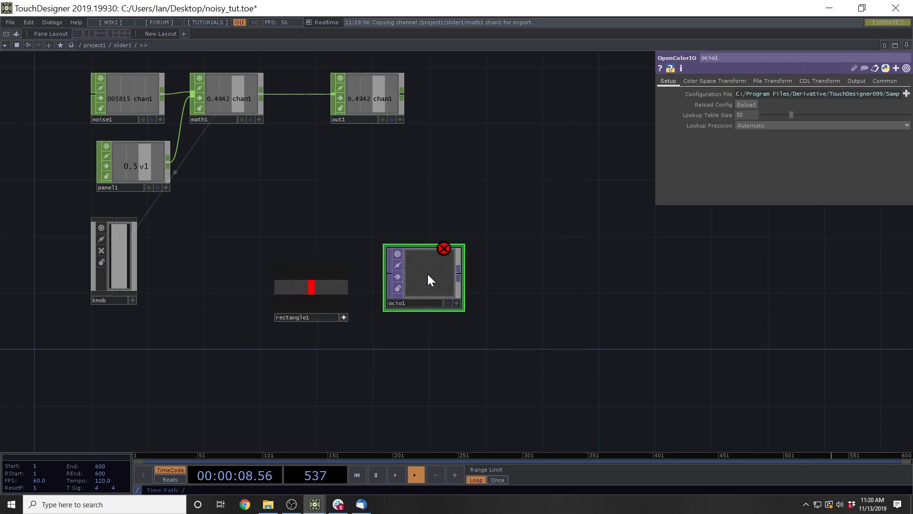
{"action": "key", "text": "Delete"}
Add a Null TOP beside rectangle1, feed the rectangle into it and name it null_bg
{"action": "key", "text": "Tab"}
{"action": "left_click", "coordinate": [424, 289]}
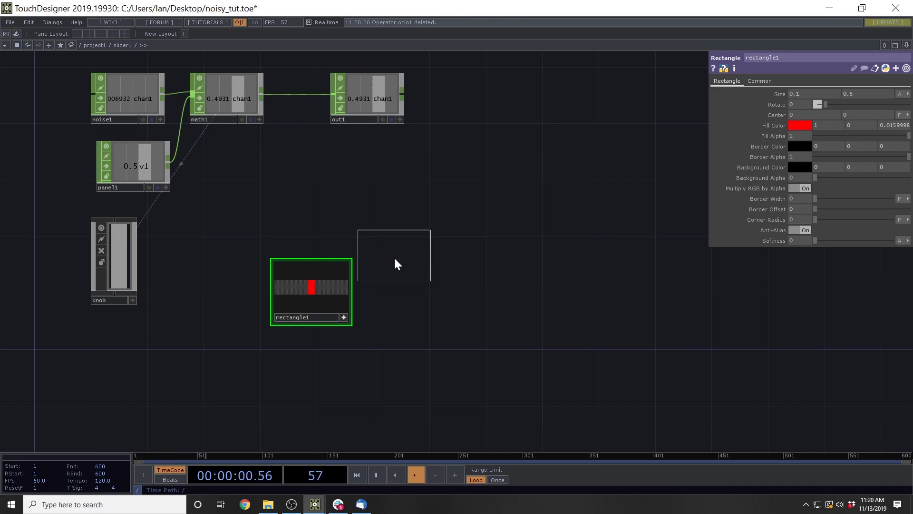
{"action": "left_click", "coordinate": [426, 278]}
{"action": "left_click_drag", "start_coordinate": [346, 288], "coordinate": [422, 290]}
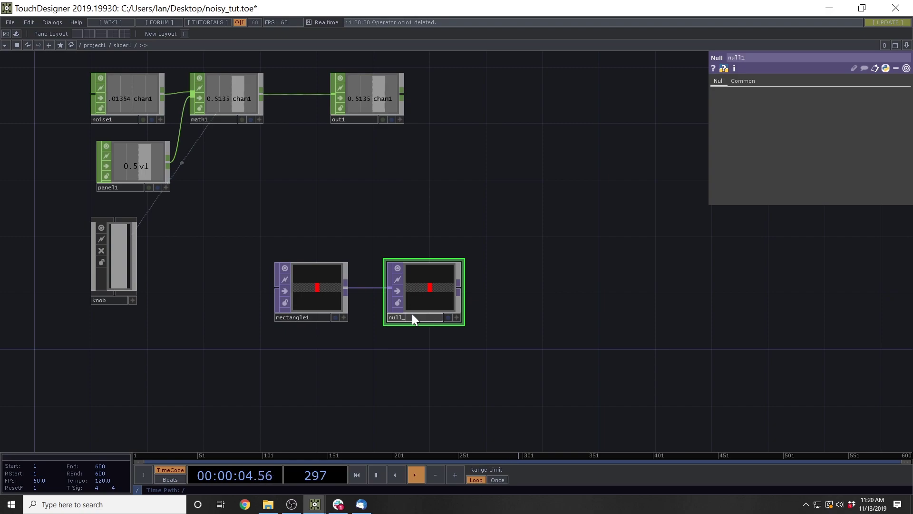
{"action": "type", "text": "bg"}
{"action": "key", "text": "Return"}
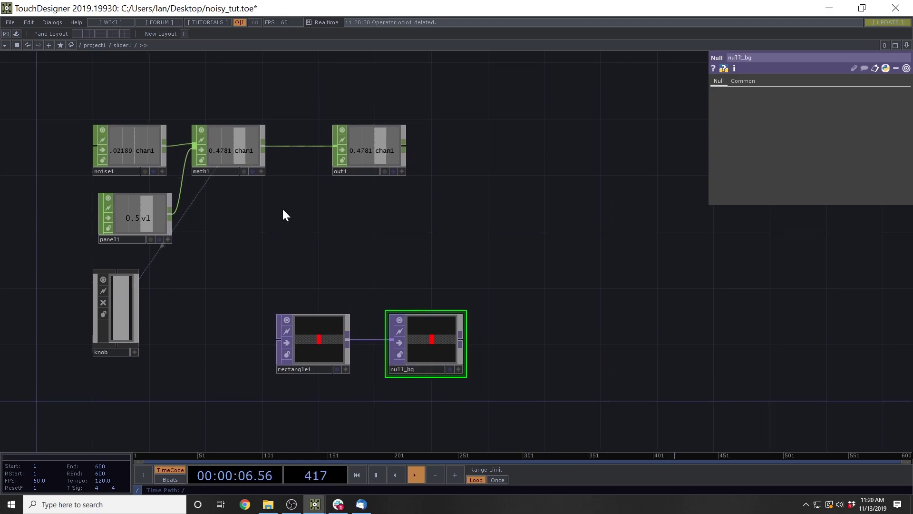
Go up to the project network and set slider1's Background TOP to ./null_bg
{"action": "scroll", "coordinate": [277, 300], "scroll_direction": "down", "scroll_amount": 5}
{"action": "key", "text": "p"}
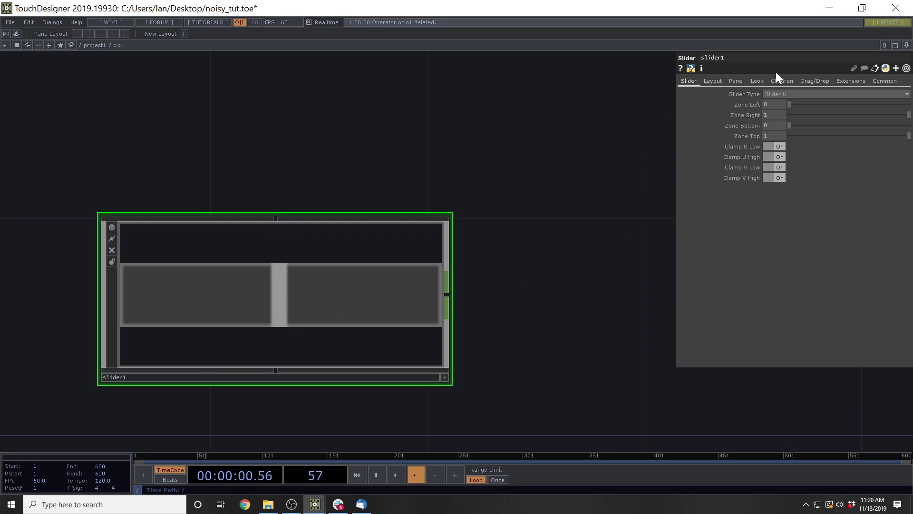
{"action": "left_click", "coordinate": [757, 81]}
{"action": "left_click", "coordinate": [784, 116]}
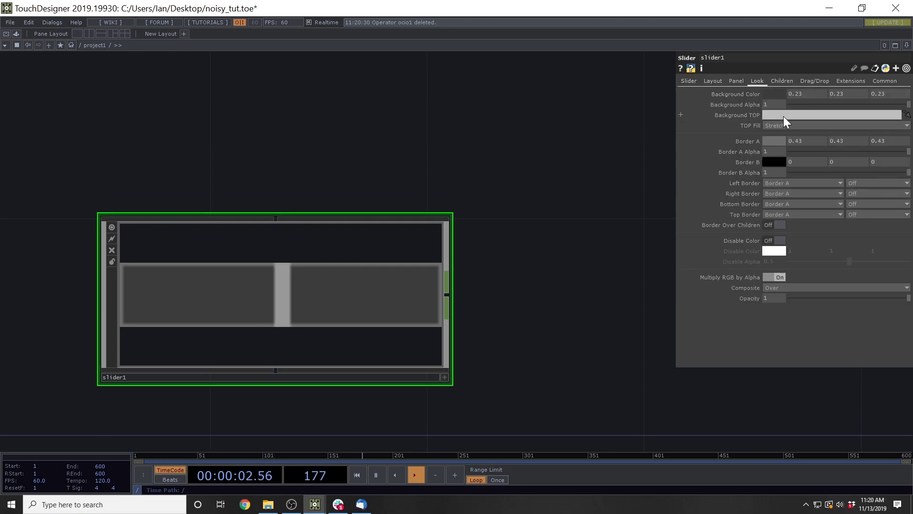
{"action": "type", "text": "./null"}
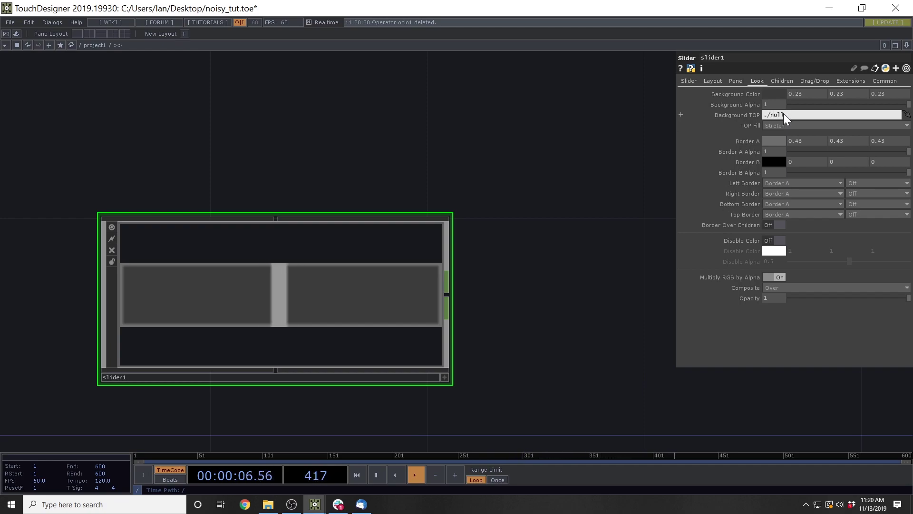
{"action": "type", "text": "_bg"}
{"action": "key", "text": "Return"}
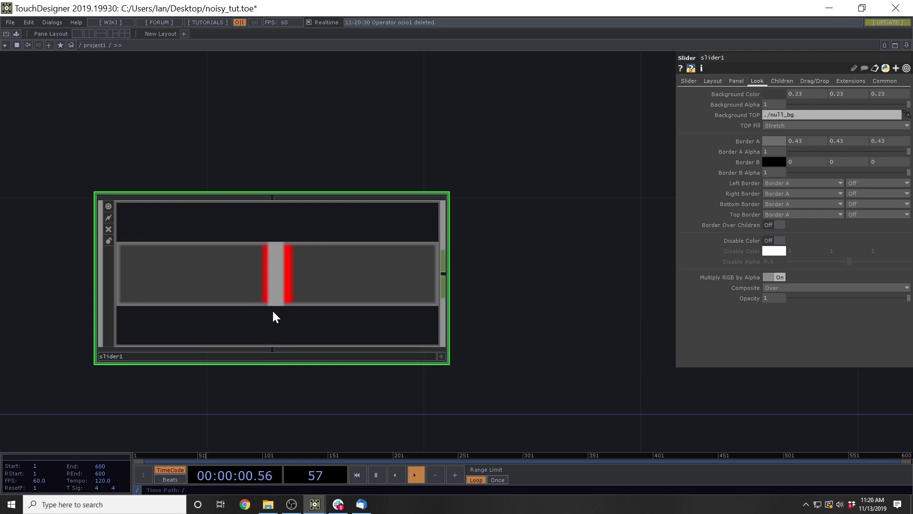
Inside slider1, add a second Out CHOP below out1 and feed panel1 directly into it
{"action": "scroll", "coordinate": [270, 233], "scroll_direction": "up", "scroll_amount": 6}
{"action": "key", "text": "Tab"}
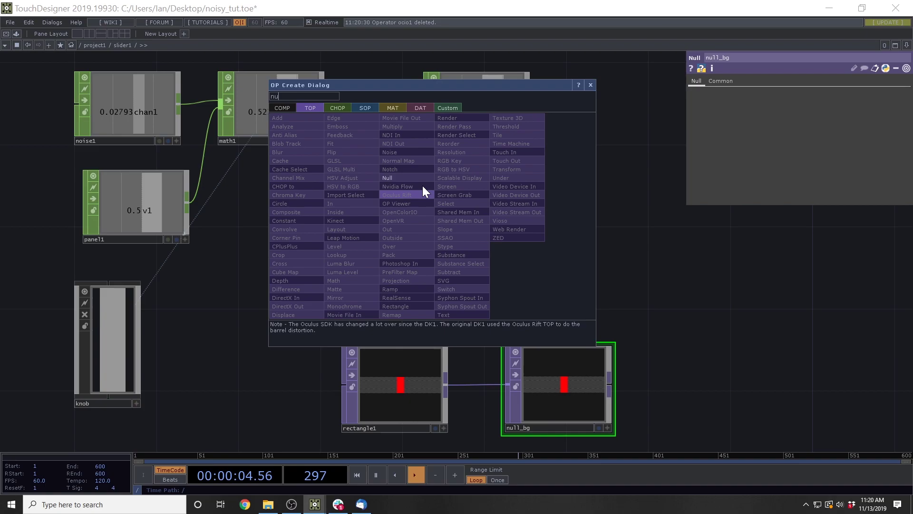
{"action": "left_click", "coordinate": [343, 107]}
{"action": "type", "text": "ou"}
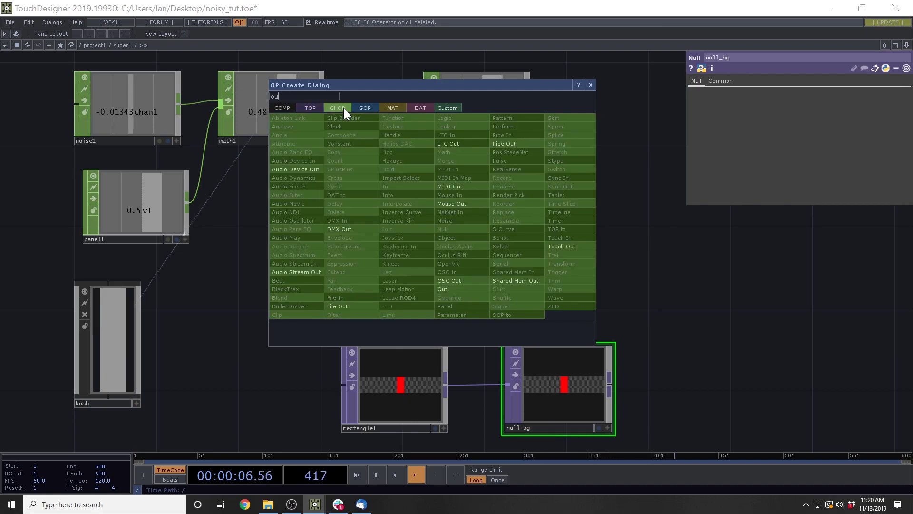
{"action": "left_click", "coordinate": [453, 289]}
{"action": "left_click", "coordinate": [477, 209]}
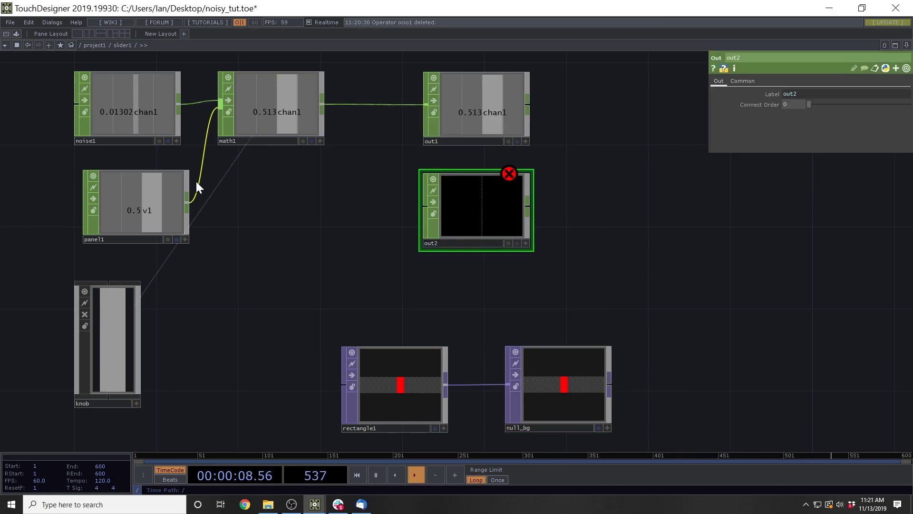
{"action": "left_click_drag", "start_coordinate": [186, 209], "coordinate": [432, 209]}
Return to the project network and try moving slider1's noisy knob outside the red target zone
{"action": "scroll", "coordinate": [304, 206], "scroll_direction": "down", "scroll_amount": 2}
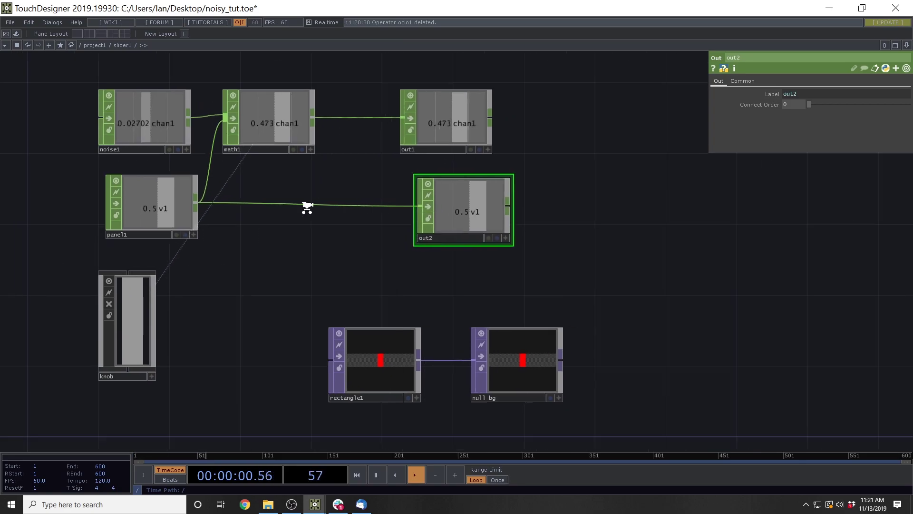
{"action": "scroll", "coordinate": [383, 206], "scroll_direction": "down", "scroll_amount": 5}
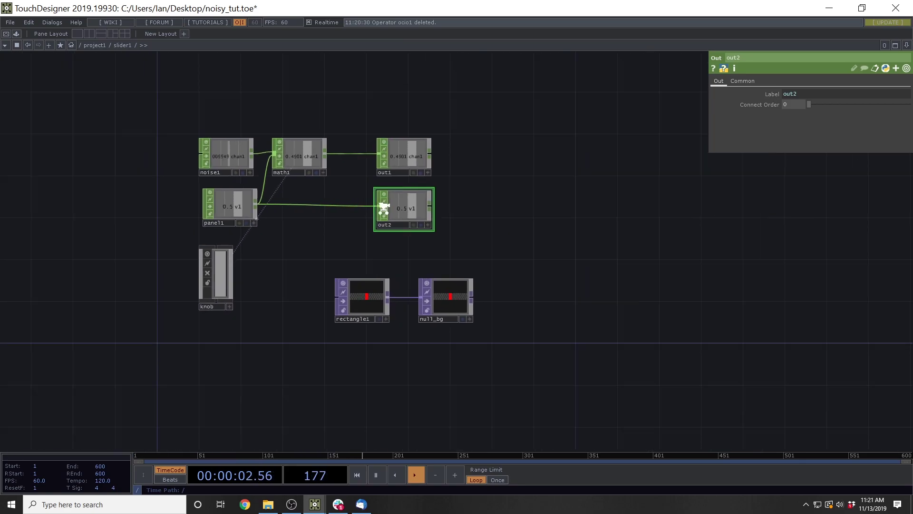
{"action": "left_click_drag", "start_coordinate": [578, 368], "coordinate": [403, 384]}
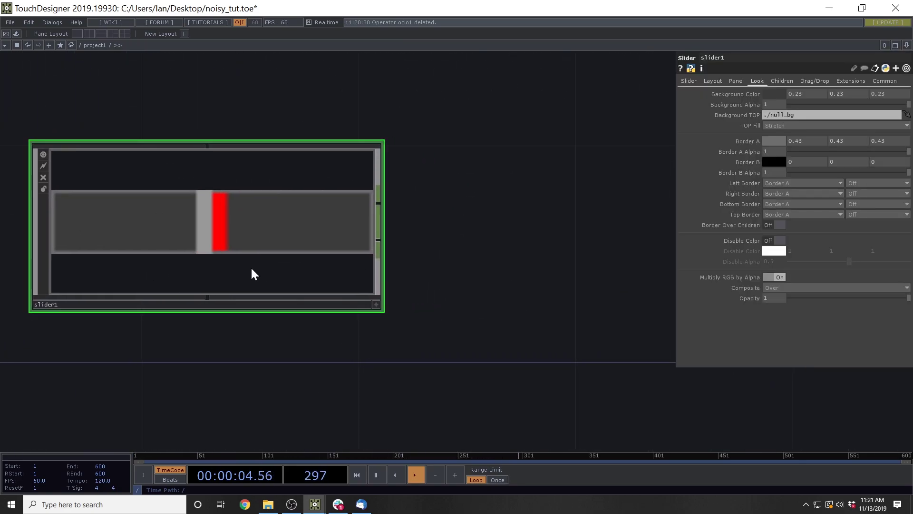
{"action": "scroll", "coordinate": [199, 245], "scroll_direction": "down", "scroll_amount": 1}
{"action": "scroll", "coordinate": [200, 245], "scroll_direction": "down", "scroll_amount": 1}
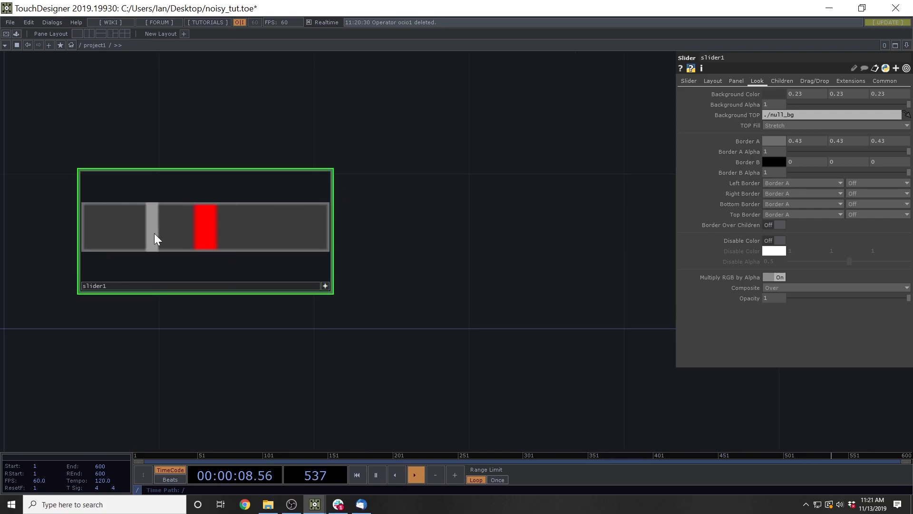
{"action": "left_click", "coordinate": [326, 287]}
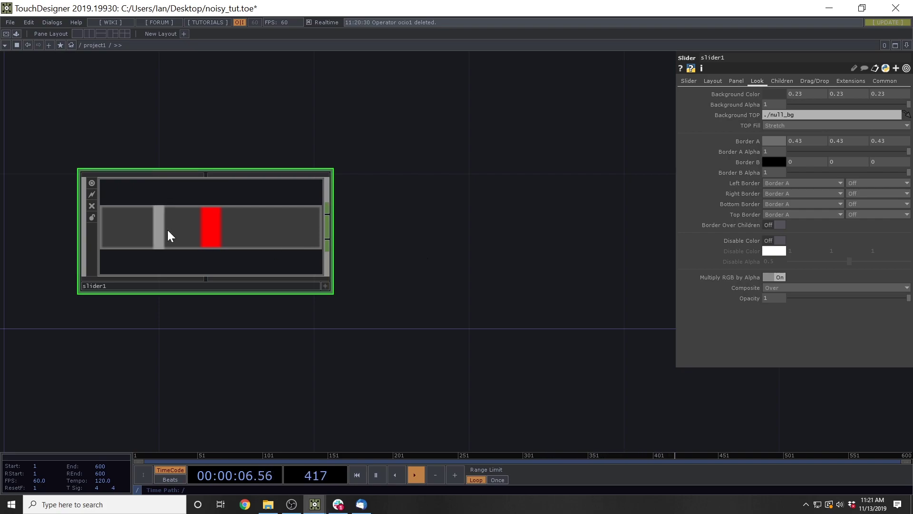
{"action": "left_click", "coordinate": [326, 286]}
{"action": "mouse_move", "coordinate": [158, 238]}
{"action": "left_mouse_down"}
{"action": "mouse_move", "coordinate": [184, 237]}
{"action": "mouse_move", "coordinate": [174, 238]}
{"action": "left_mouse_up"}
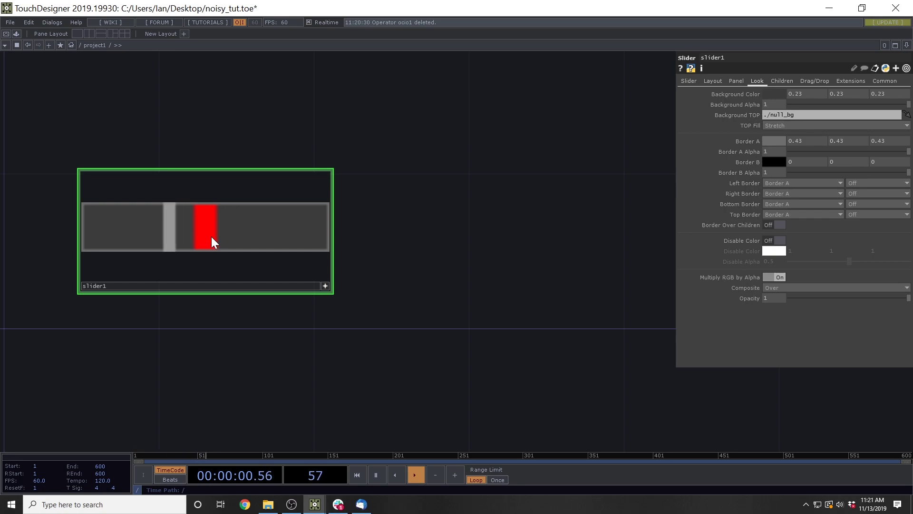
{"action": "left_click", "coordinate": [325, 285]}
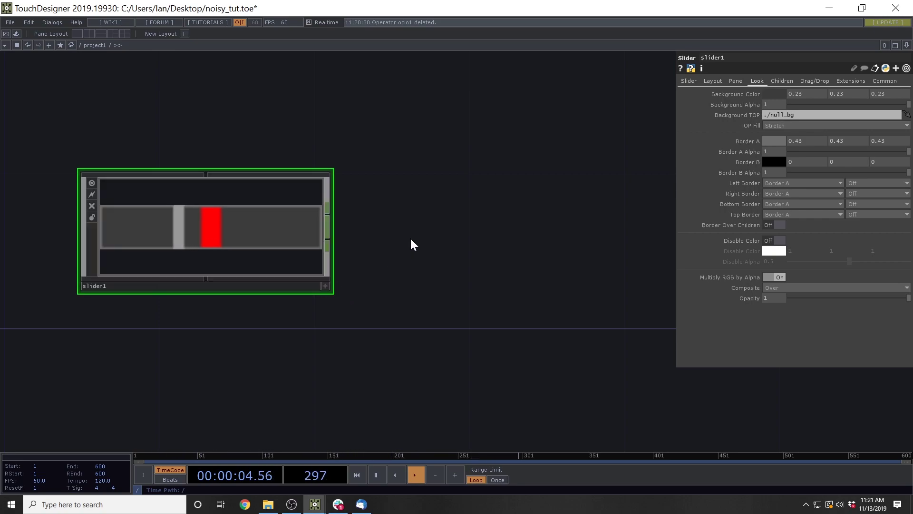
Move slider1's knob to the middle of the red target zone
{"action": "left_click_drag", "start_coordinate": [424, 251], "coordinate": [363, 261]}
{"action": "scroll", "coordinate": [279, 274], "scroll_direction": "down", "scroll_amount": 2}
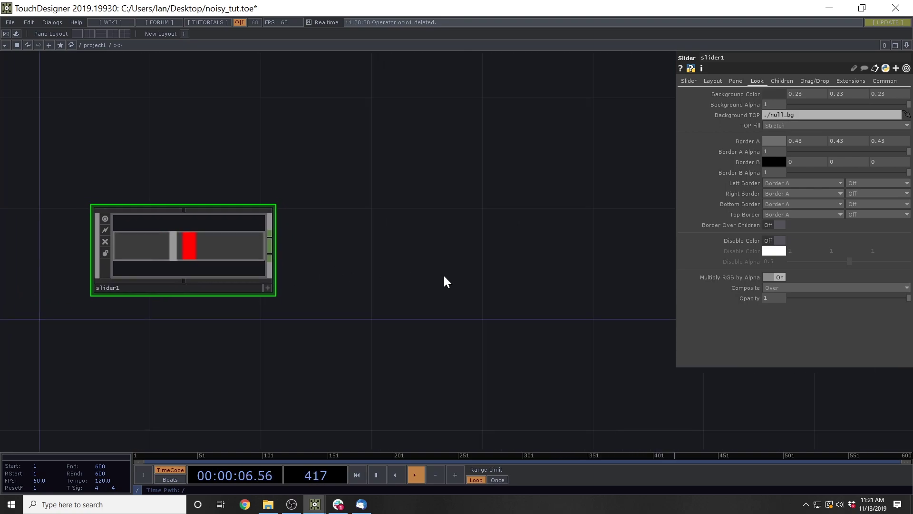
{"action": "left_click_drag", "start_coordinate": [278, 247], "coordinate": [200, 251]}
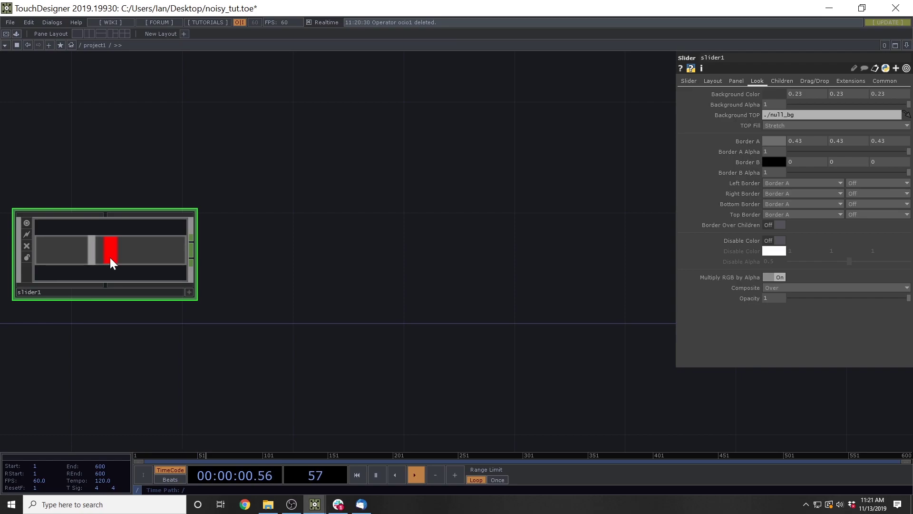
{"action": "left_click", "coordinate": [189, 292]}
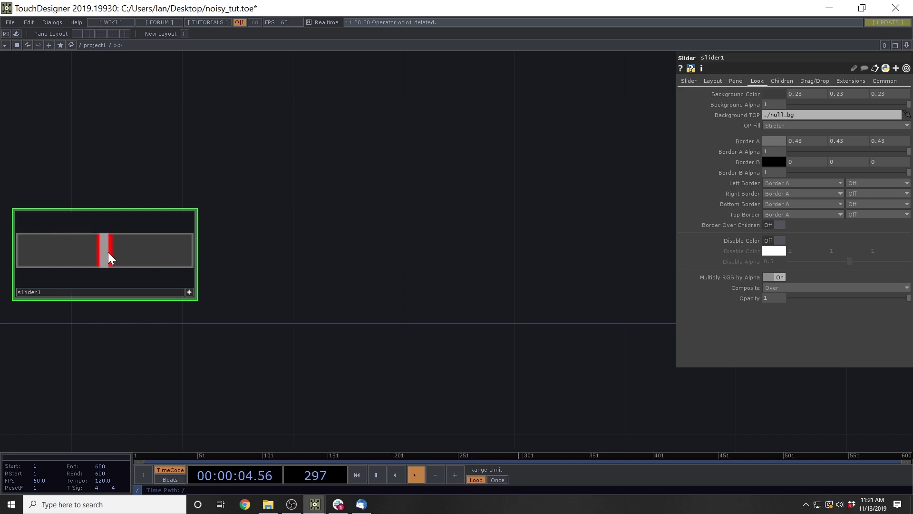
{"action": "left_click", "coordinate": [104, 253]}
{"action": "left_click", "coordinate": [189, 291]}
Add a Logic CHOP in the project network, leaving room for another operator between it and slider1
{"action": "left_click_drag", "start_coordinate": [291, 264], "coordinate": [239, 263]}
{"action": "key", "text": "Tab"}
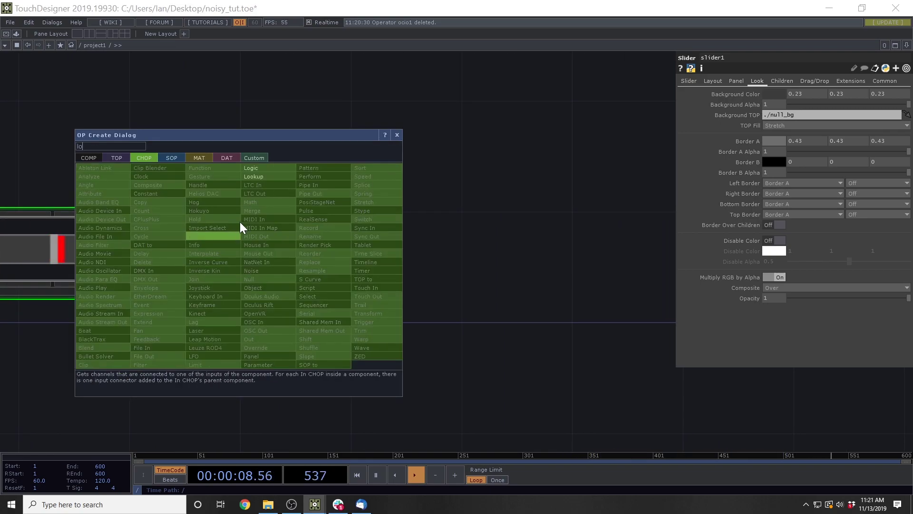
{"action": "left_click", "coordinate": [269, 176]}
{"action": "left_click", "coordinate": [367, 192]}
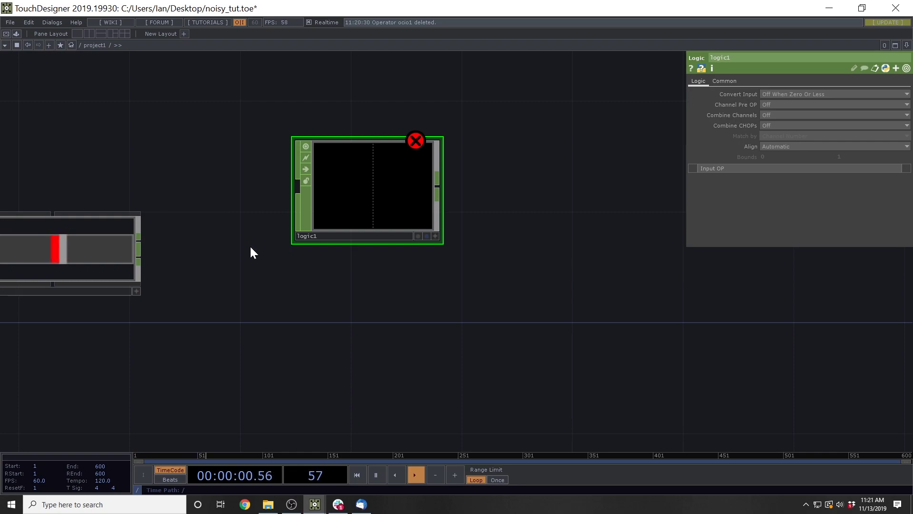
{"action": "left_click_drag", "start_coordinate": [250, 245], "coordinate": [293, 240]}
{"action": "left_click_drag", "start_coordinate": [367, 197], "coordinate": [452, 197]}
Add a Null CHOP between slider1 and logic1, and wire slider1's noisy first output through it into logic1
{"action": "key", "text": "Tab"}
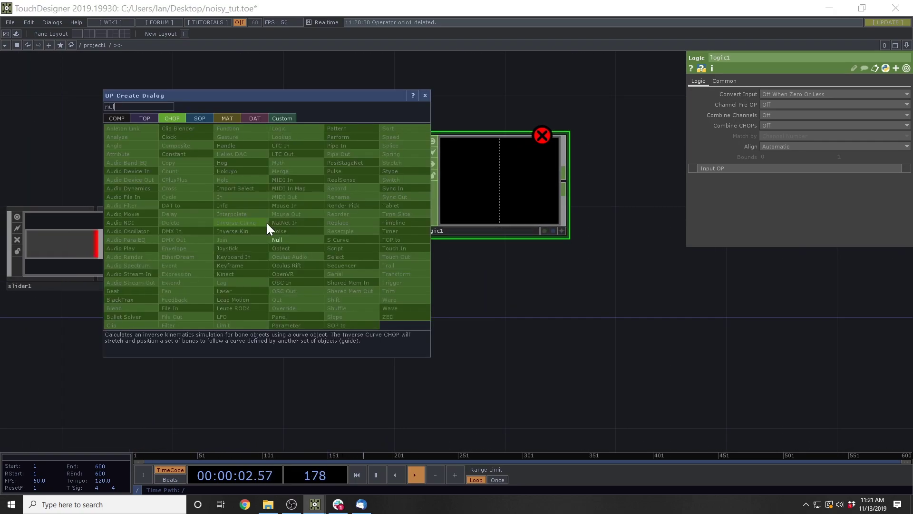
{"action": "left_click", "coordinate": [282, 244]}
{"action": "left_click", "coordinate": [270, 221]}
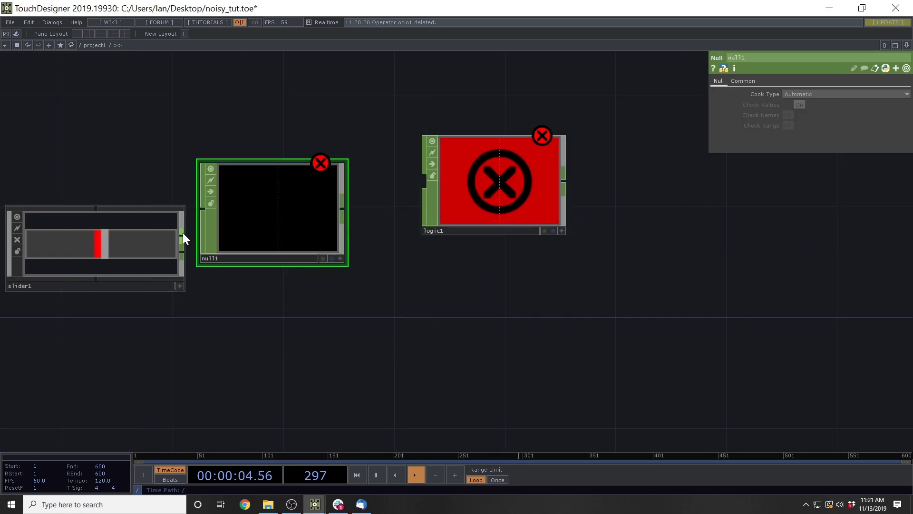
{"action": "left_click_drag", "start_coordinate": [182, 233], "coordinate": [231, 208]}
{"action": "left_click_drag", "start_coordinate": [359, 225], "coordinate": [425, 181]}
{"action": "left_click_drag", "start_coordinate": [434, 297], "coordinate": [475, 189]}
{"action": "left_click", "coordinate": [475, 190]}
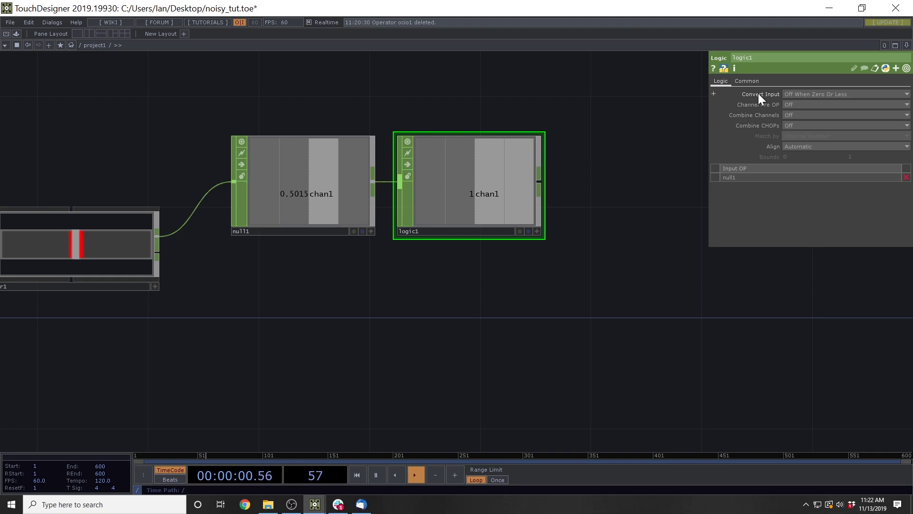
Set logic1's Convert Input to Off When Outside Bounds, with bounds of .45 and .55
{"action": "left_click", "coordinate": [812, 92]}
{"action": "left_click", "coordinate": [817, 117]}
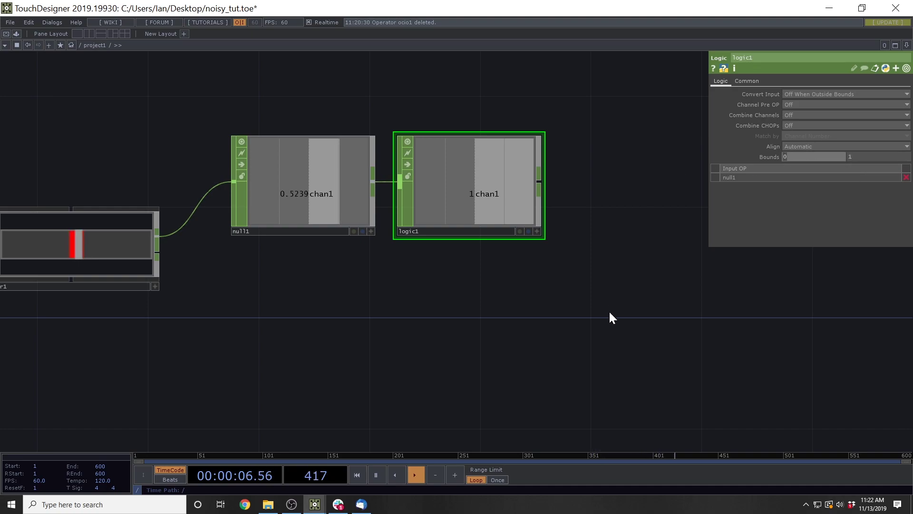
{"action": "left_click_drag", "start_coordinate": [366, 407], "coordinate": [411, 405]}
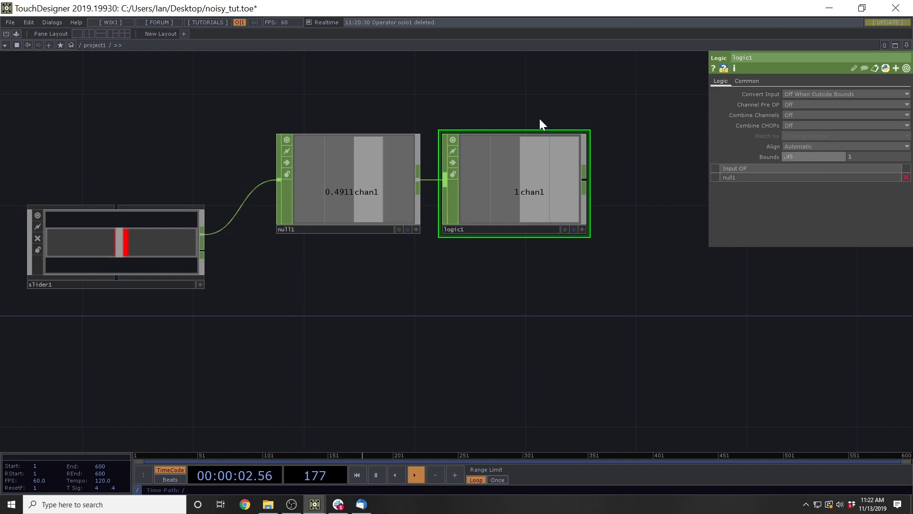
{"action": "type", "text": "45"}
{"action": "key", "text": "Tab"}
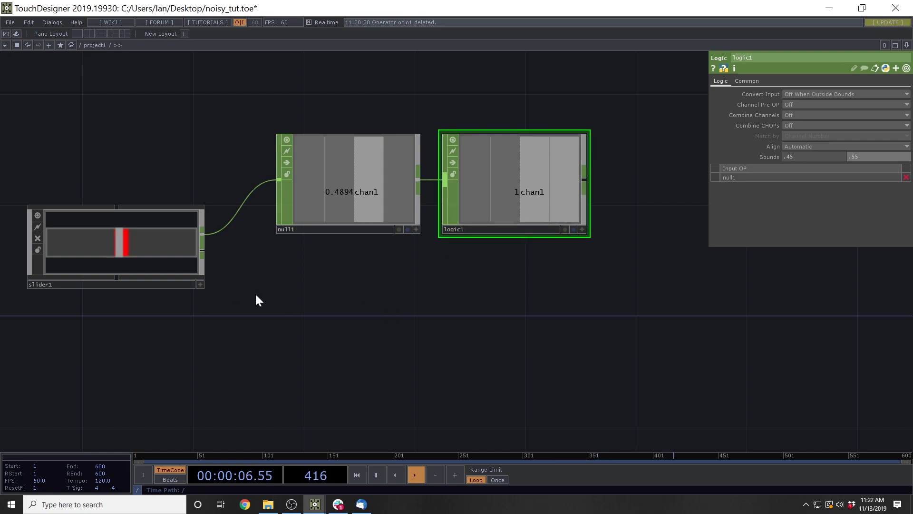
Move slider1's knob within the red target zone to about 0.535, near its upper edge, and watch how logic1 responds
{"action": "left_click_drag", "start_coordinate": [256, 295], "coordinate": [273, 306]}
{"action": "left_click", "coordinate": [218, 297]}
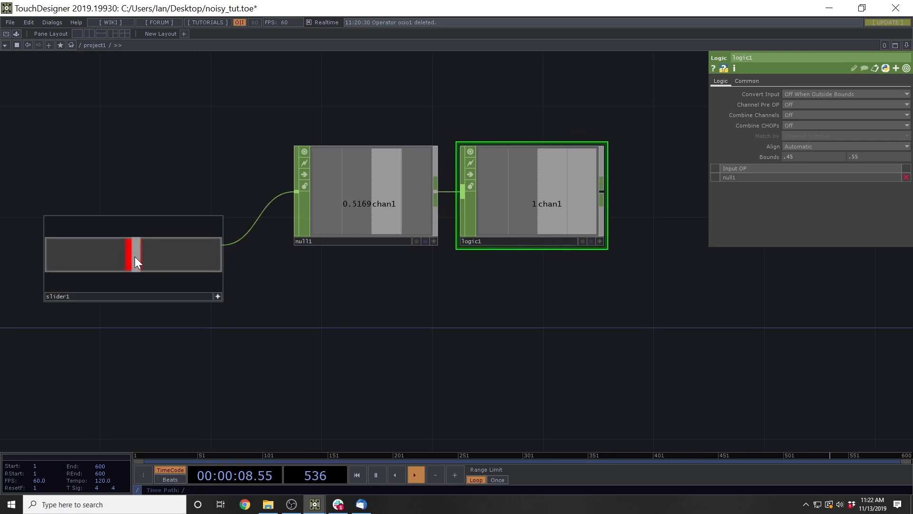
{"action": "mouse_move", "coordinate": [135, 256]}
{"action": "left_mouse_down"}
{"action": "mouse_move", "coordinate": [181, 257]}
{"action": "mouse_move", "coordinate": [132, 256]}
{"action": "left_mouse_up"}
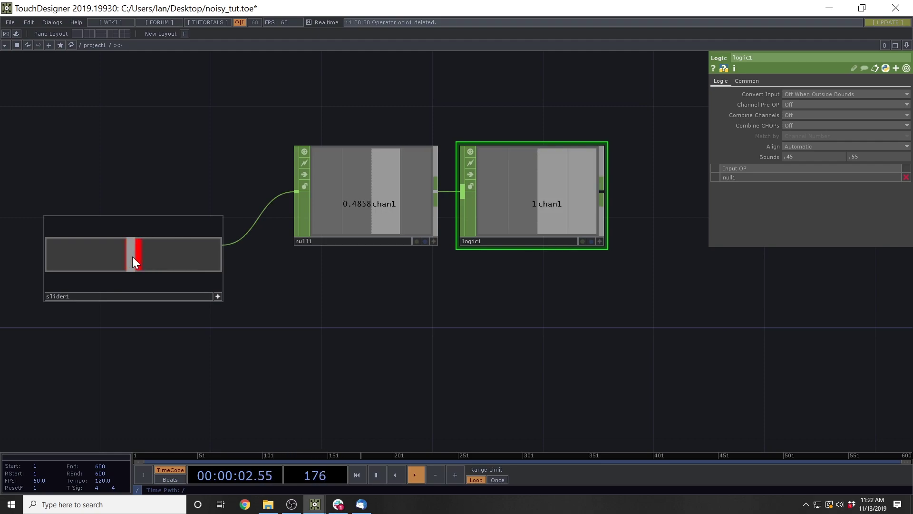
{"action": "left_click_drag", "start_coordinate": [335, 280], "coordinate": [316, 295]}
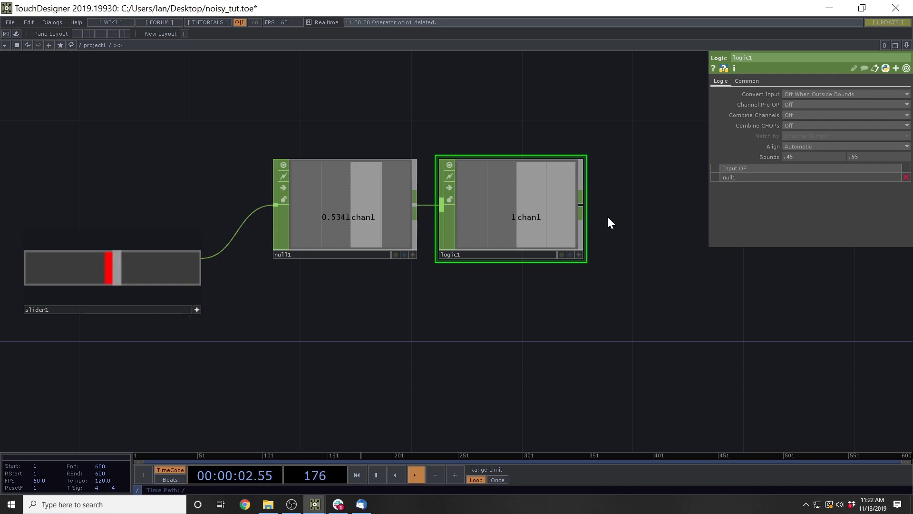
{"action": "left_click_drag", "start_coordinate": [101, 281], "coordinate": [99, 281]}
{"action": "mouse_move", "coordinate": [510, 228]}
{"action": "left_mouse_down"}
{"action": "mouse_move", "coordinate": [542, 221]}
{"action": "mouse_move", "coordinate": [512, 244]}
{"action": "left_mouse_up"}
{"action": "left_click_drag", "start_coordinate": [284, 299], "coordinate": [294, 285]}
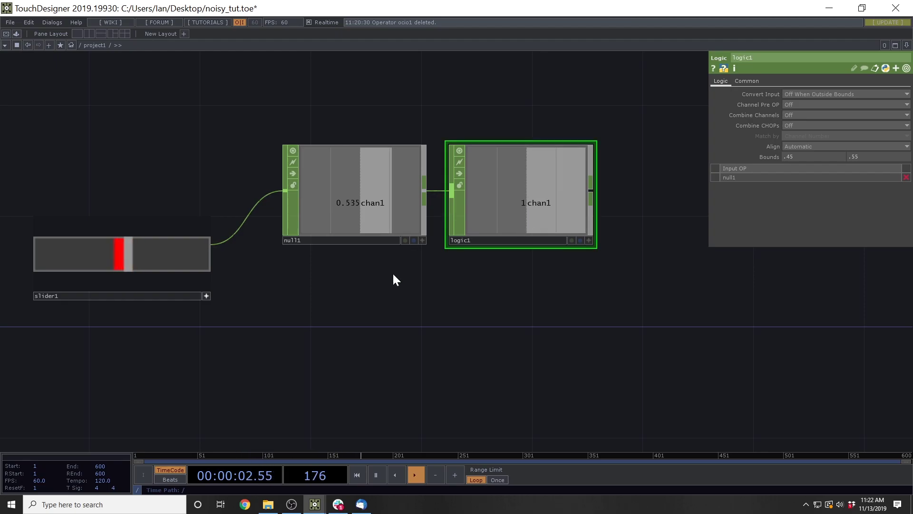
Add a second Null CHOP directly below null1 and wire slider1's clean second output into it
{"action": "key", "text": "Tab"}
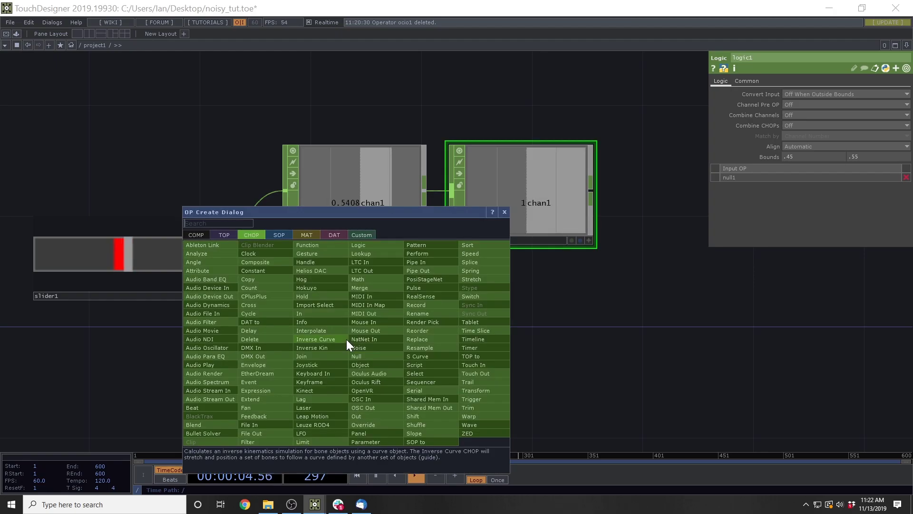
{"action": "type", "text": "nul"}
{"action": "left_click", "coordinate": [375, 354]}
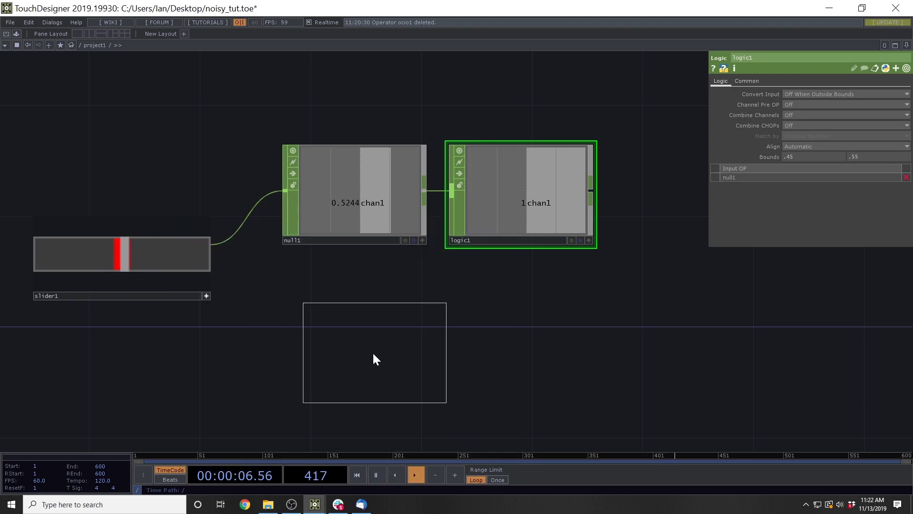
{"action": "left_click", "coordinate": [356, 335]}
{"action": "left_click_drag", "start_coordinate": [212, 260], "coordinate": [285, 328]}
{"action": "left_click_drag", "start_coordinate": [388, 362], "coordinate": [387, 334]}
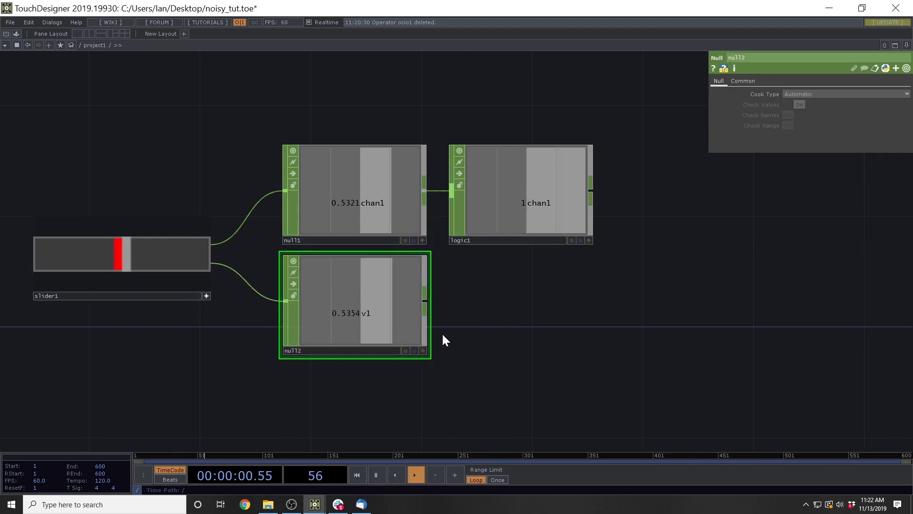
Duplicate logic1, place the copy beside null2, and wire null2 into it in place of null1
{"action": "left_click_drag", "start_coordinate": [528, 327], "coordinate": [493, 338]}
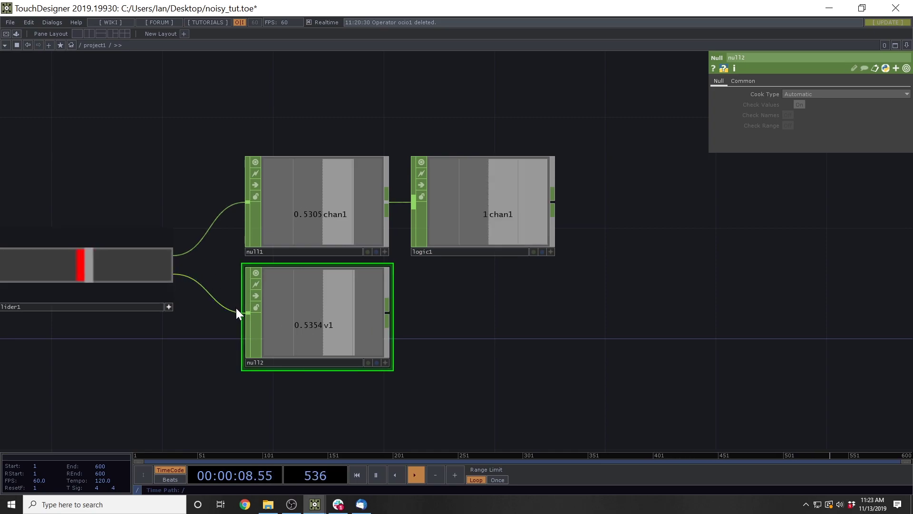
{"action": "left_click_drag", "start_coordinate": [469, 333], "coordinate": [430, 273]}
{"action": "left_click", "coordinate": [435, 148]}
{"action": "key", "text": "ctrl+c"}
{"action": "key", "text": "ctrl+v"}
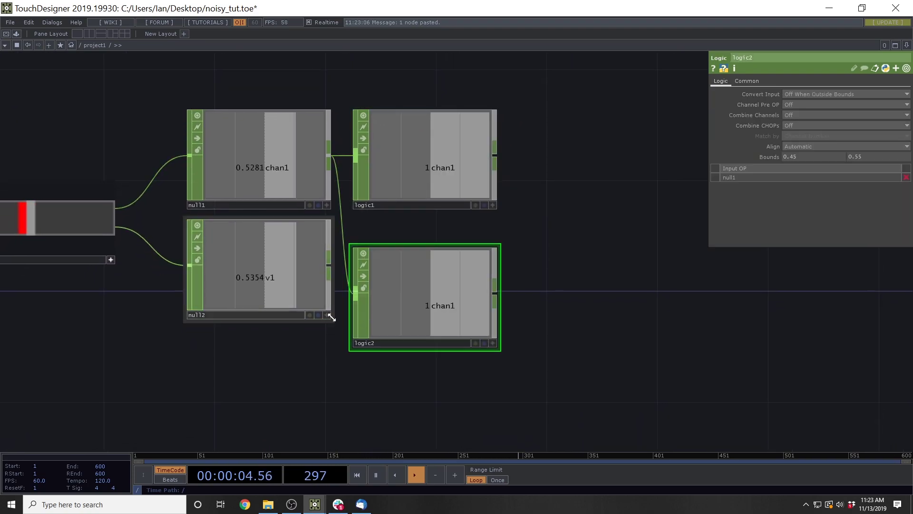
{"action": "left_click_drag", "start_coordinate": [415, 305], "coordinate": [415, 277]}
{"action": "left_click_drag", "start_coordinate": [339, 207], "coordinate": [329, 264]}
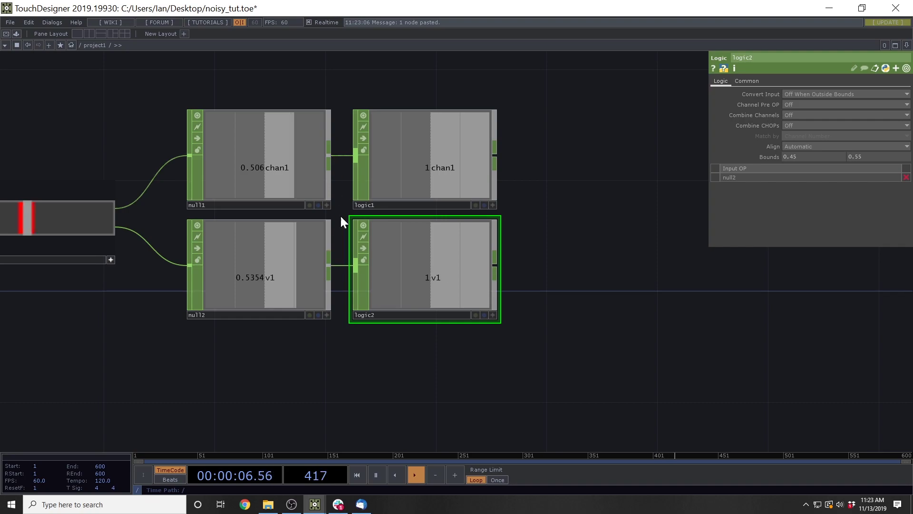
Move slider1's knob to about 0.505 and compare logic1's noisy detection with logic2's clean detection
{"action": "left_click_drag", "start_coordinate": [403, 354], "coordinate": [467, 348]}
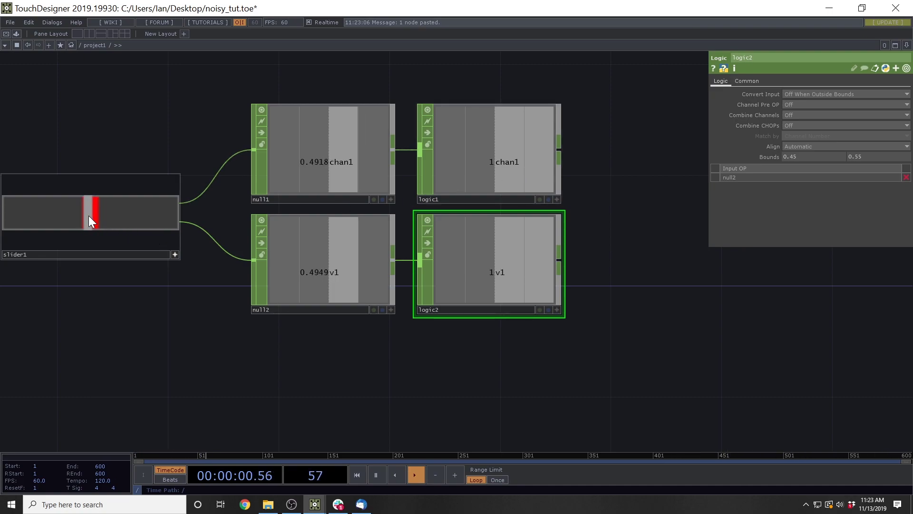
{"action": "mouse_move", "coordinate": [88, 215]}
{"action": "left_mouse_down"}
{"action": "mouse_move", "coordinate": [74, 224]}
{"action": "mouse_move", "coordinate": [91, 215]}
{"action": "left_mouse_up"}
{"action": "left_click_drag", "start_coordinate": [178, 147], "coordinate": [82, 173]}
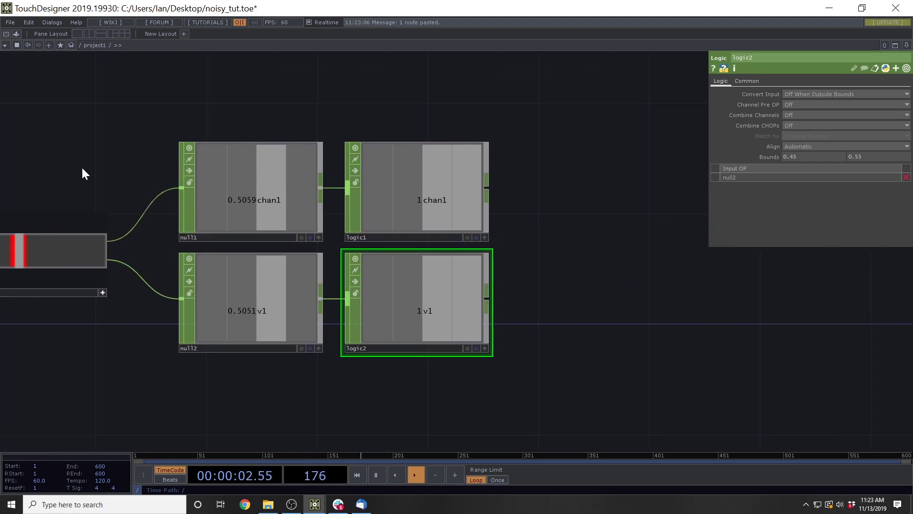
Add a Lag CHOP above null1 and wire slider1's noisy first output into it
{"action": "scroll", "coordinate": [418, 204], "scroll_direction": "down", "scroll_amount": 3}
{"action": "left_click_drag", "start_coordinate": [252, 130], "coordinate": [326, 187]}
{"action": "left_click_drag", "start_coordinate": [279, 149], "coordinate": [333, 159]}
{"action": "key", "text": "Tab"}
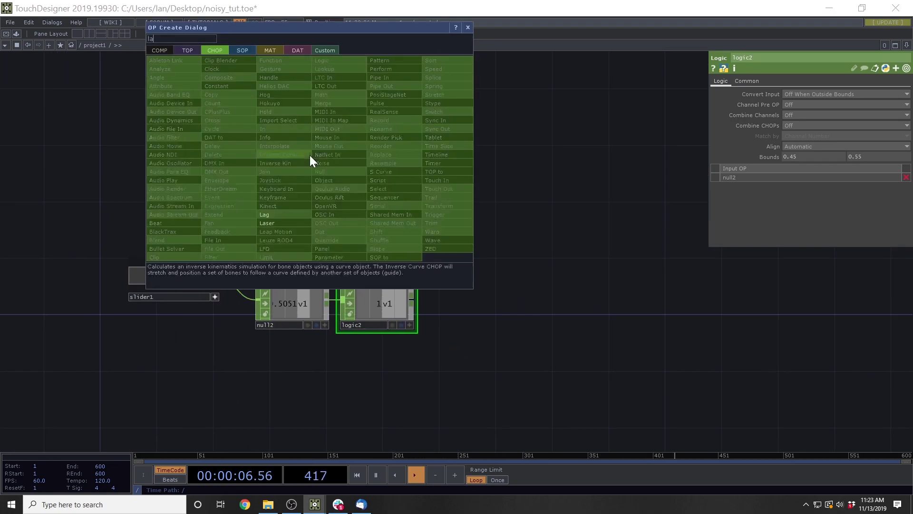
{"action": "left_click", "coordinate": [296, 212]}
{"action": "left_click", "coordinate": [290, 183]}
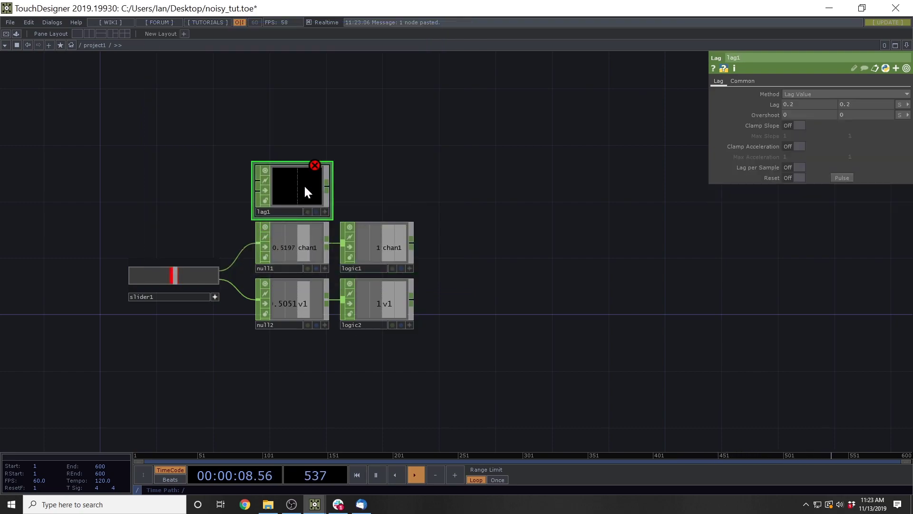
{"action": "left_click_drag", "start_coordinate": [221, 269], "coordinate": [241, 169]}
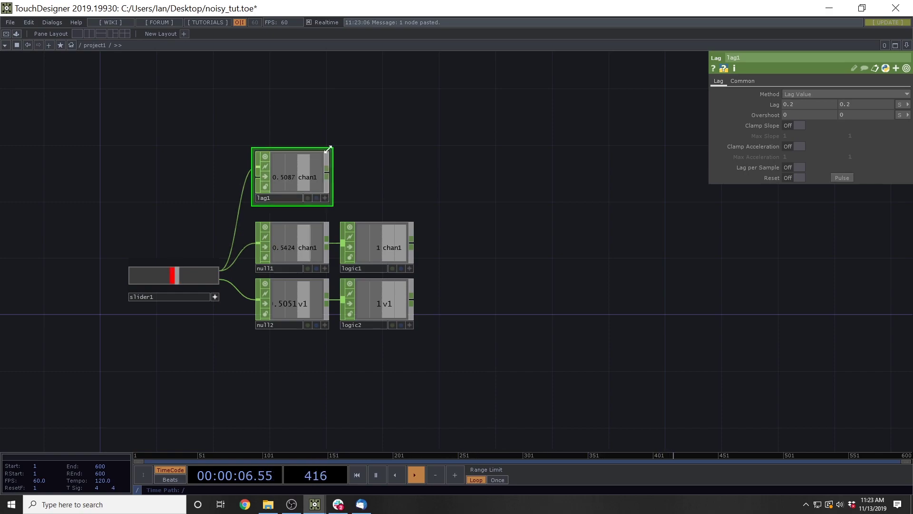
Duplicate logic1, place the copy beside lag1, and wire lag1 into it in place of null1
{"action": "left_click_drag", "start_coordinate": [398, 130], "coordinate": [413, 127]}
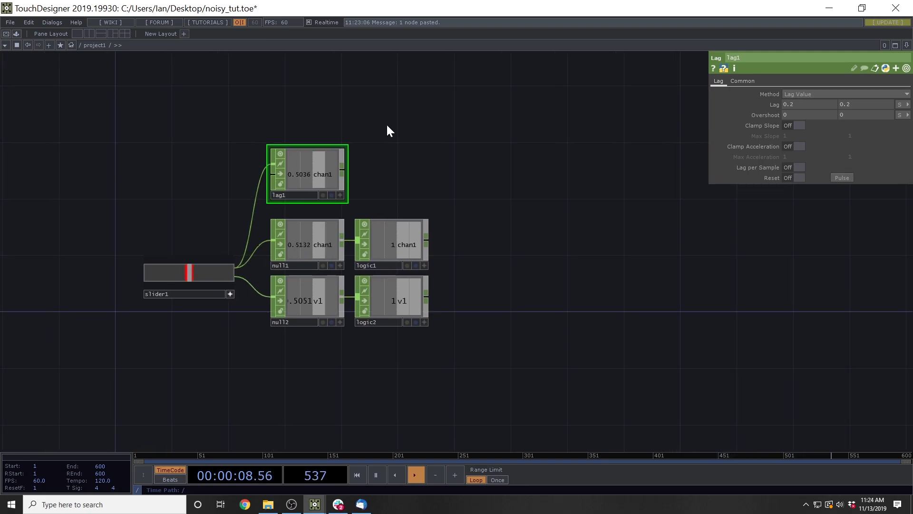
{"action": "mouse_move", "coordinate": [316, 178]}
{"action": "left_mouse_down"}
{"action": "mouse_move", "coordinate": [311, 167]}
{"action": "mouse_move", "coordinate": [312, 181]}
{"action": "left_mouse_up"}
{"action": "left_click_drag", "start_coordinate": [373, 171], "coordinate": [396, 162]}
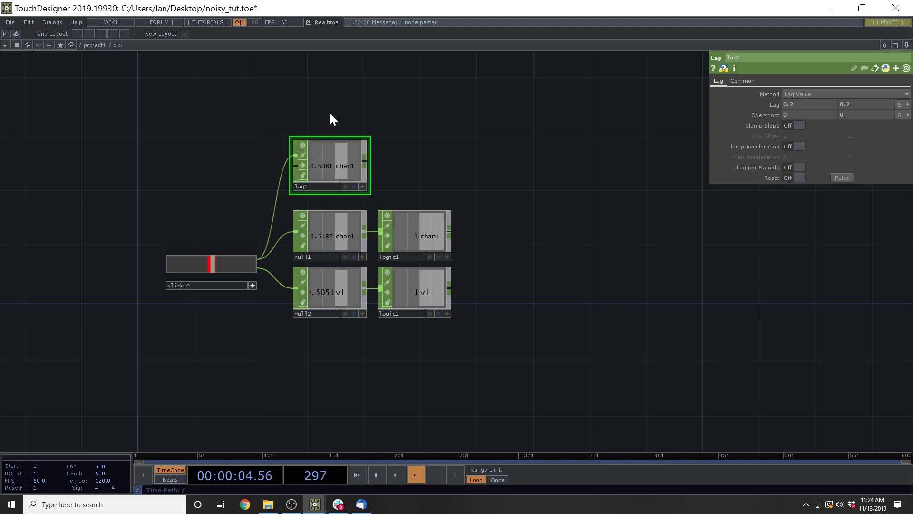
{"action": "left_click_drag", "start_coordinate": [330, 113], "coordinate": [359, 110]}
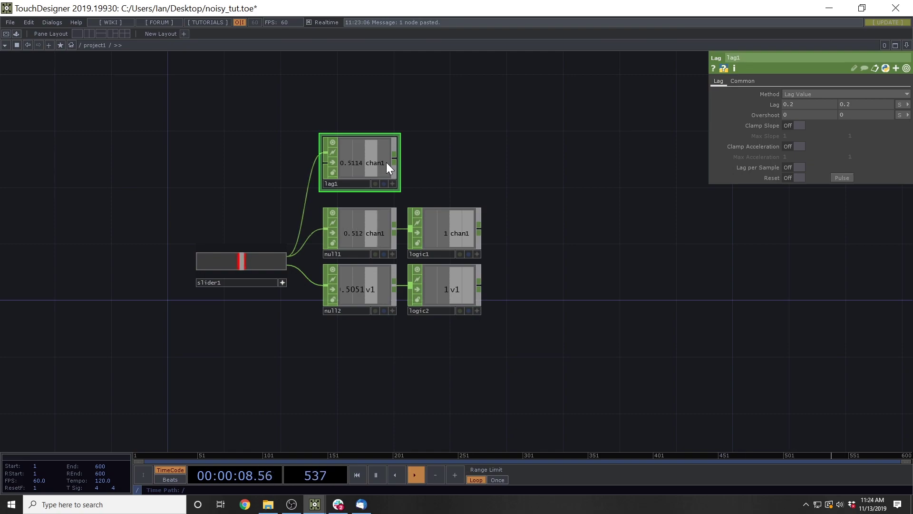
{"action": "left_click", "coordinate": [455, 222]}
{"action": "key", "text": "ctrl+c"}
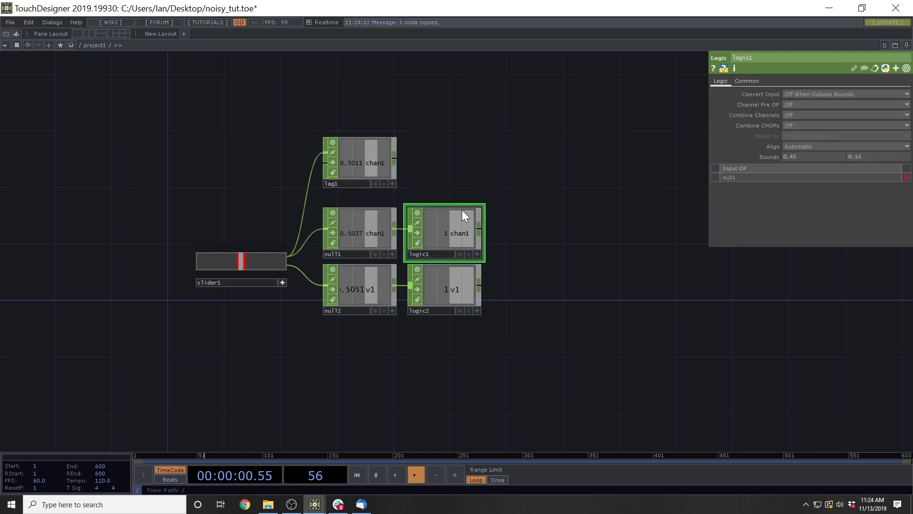
{"action": "key", "text": "ctrl+v"}
{"action": "left_click", "coordinate": [437, 161]}
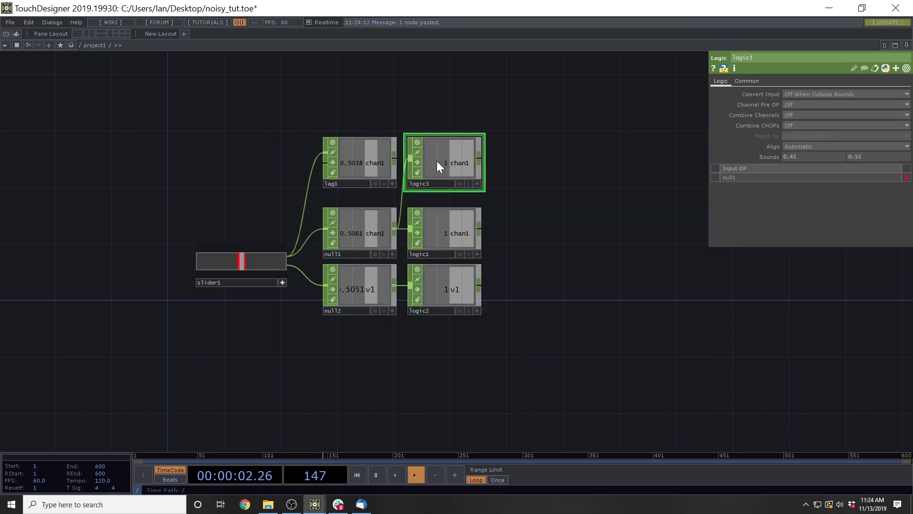
{"action": "left_click", "coordinate": [393, 159]}
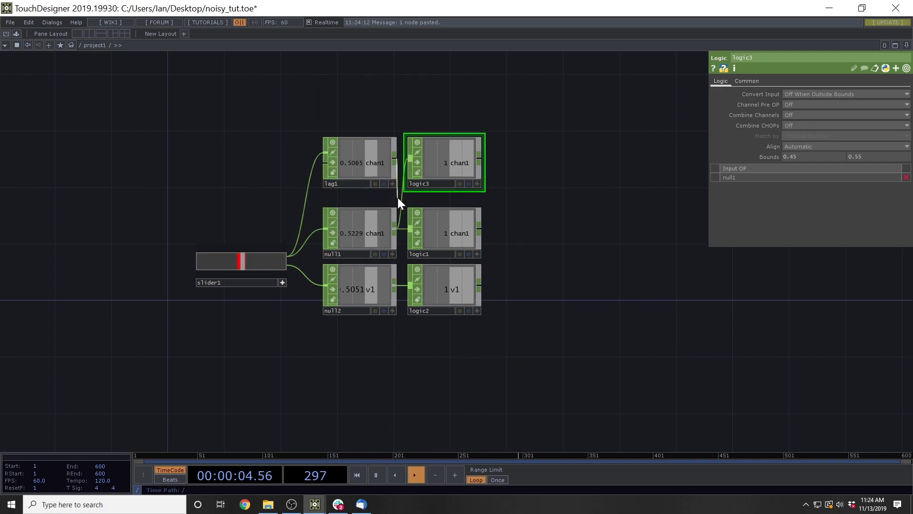
{"action": "left_click", "coordinate": [441, 159]}
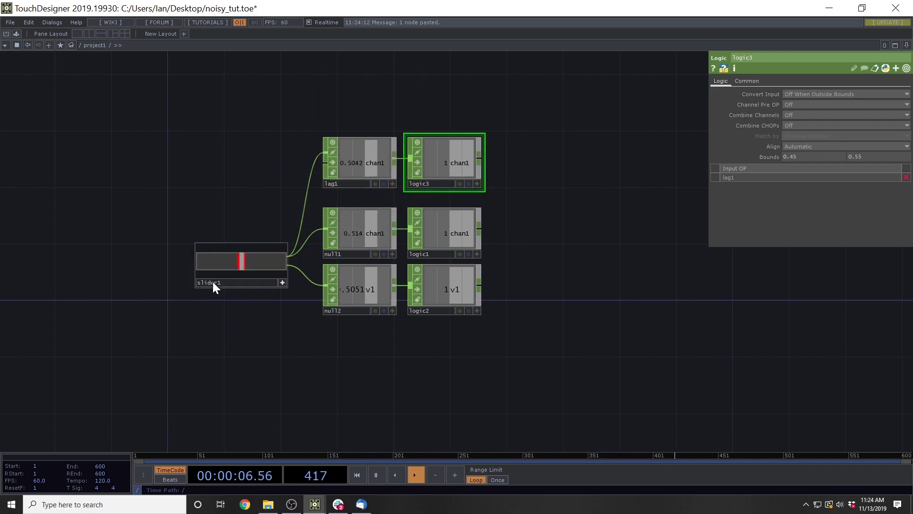
Move slider1's knob past the target zone's upper edge and back to about 0.5455, comparing the lagged, noisy and clean logic results
{"action": "scroll", "coordinate": [235, 207], "scroll_direction": "up", "scroll_amount": 3}
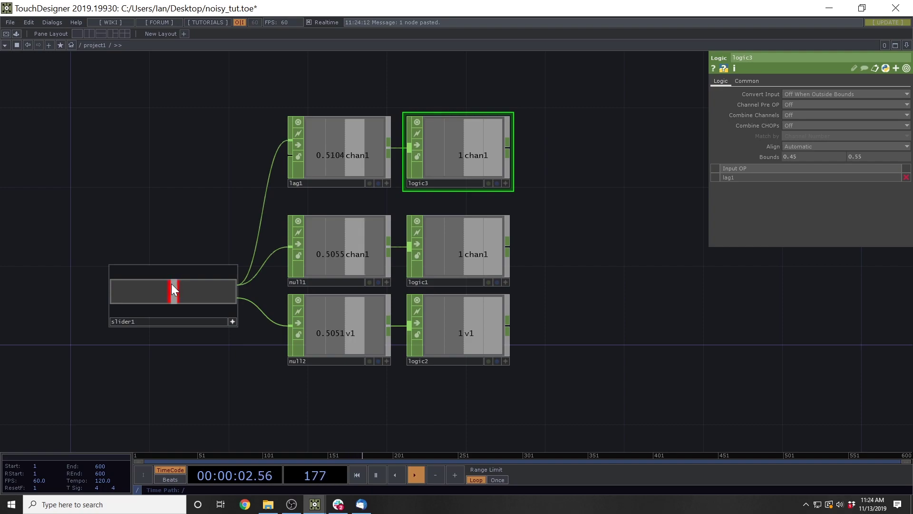
{"action": "left_click_drag", "start_coordinate": [175, 284], "coordinate": [181, 287]}
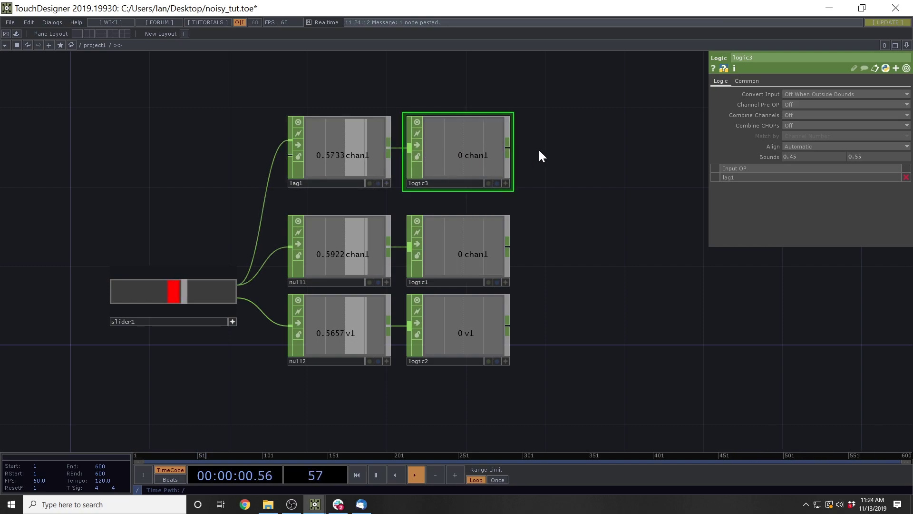
{"action": "left_click_drag", "start_coordinate": [443, 202], "coordinate": [437, 202]}
{"action": "left_click_drag", "start_coordinate": [181, 292], "coordinate": [169, 296]}
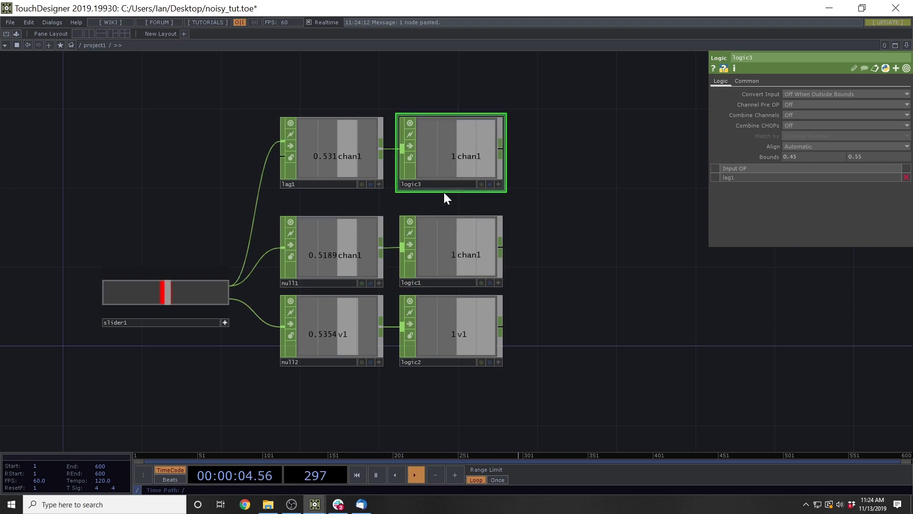
{"action": "left_click_drag", "start_coordinate": [227, 188], "coordinate": [243, 188]}
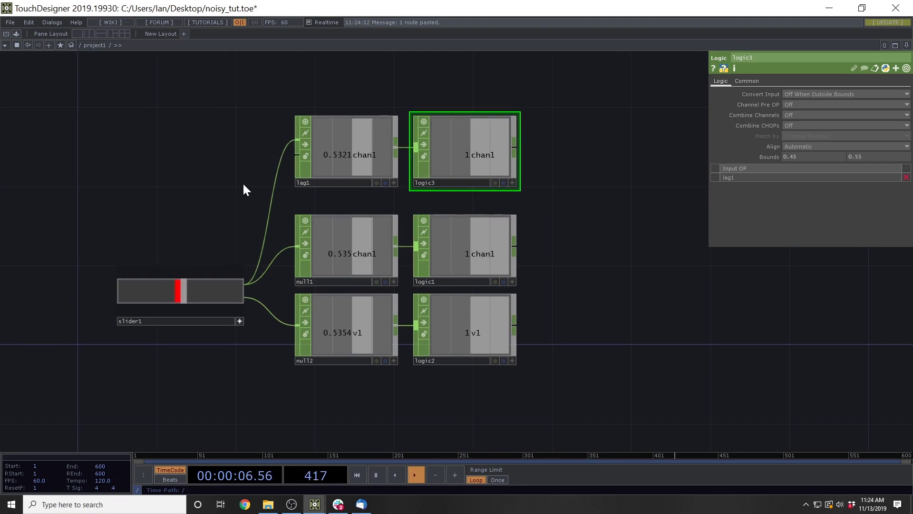
{"action": "scroll", "coordinate": [325, 200], "scroll_direction": "up", "scroll_amount": 2}
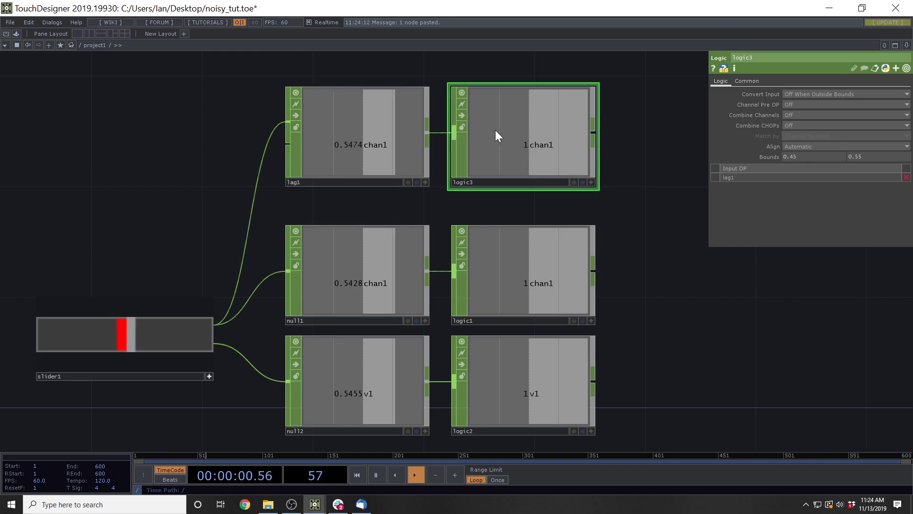
{"action": "left_click", "coordinate": [369, 129]}
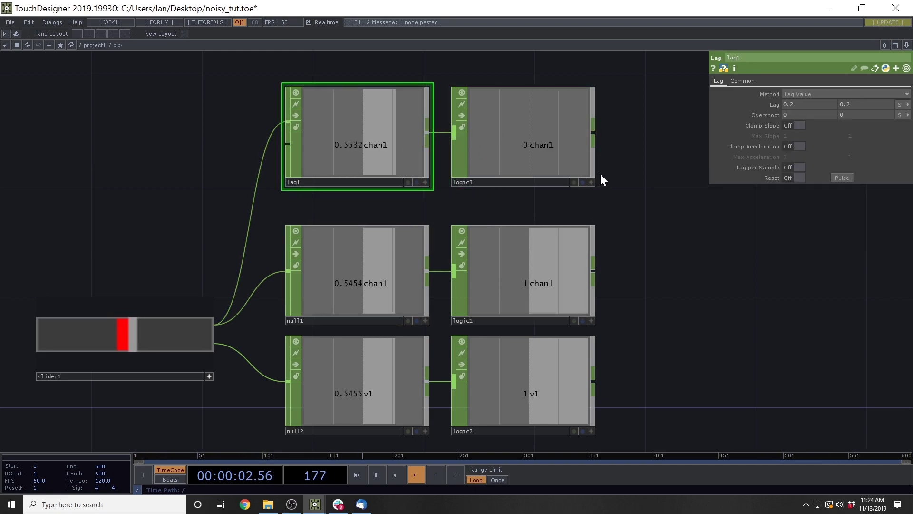
{"action": "left_click", "coordinate": [569, 155]}
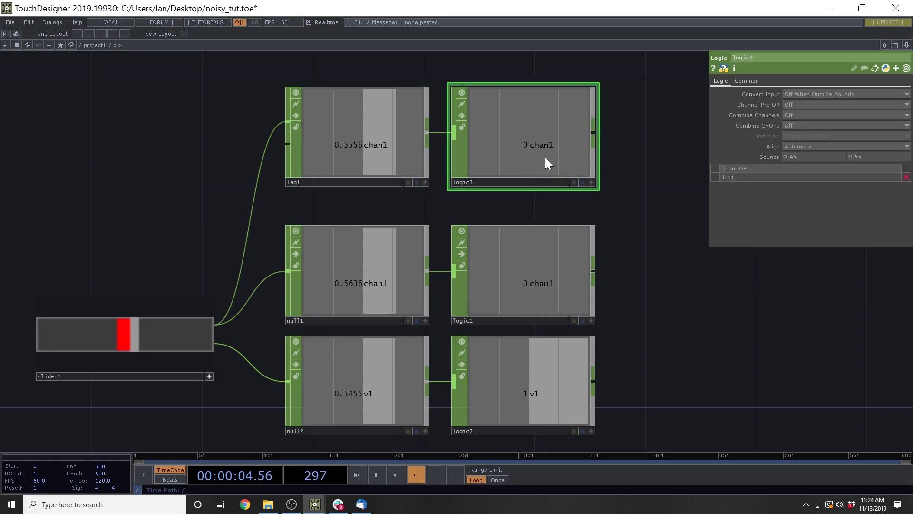
Move lag1 and logic3 down together so they sit just above null1 and logic1
{"action": "left_click_drag", "start_coordinate": [604, 213], "coordinate": [531, 227]}
{"action": "right_click_drag", "start_coordinate": [500, 218], "coordinate": [250, 150]}
{"action": "left_click_drag", "start_coordinate": [297, 151], "coordinate": [292, 165]}
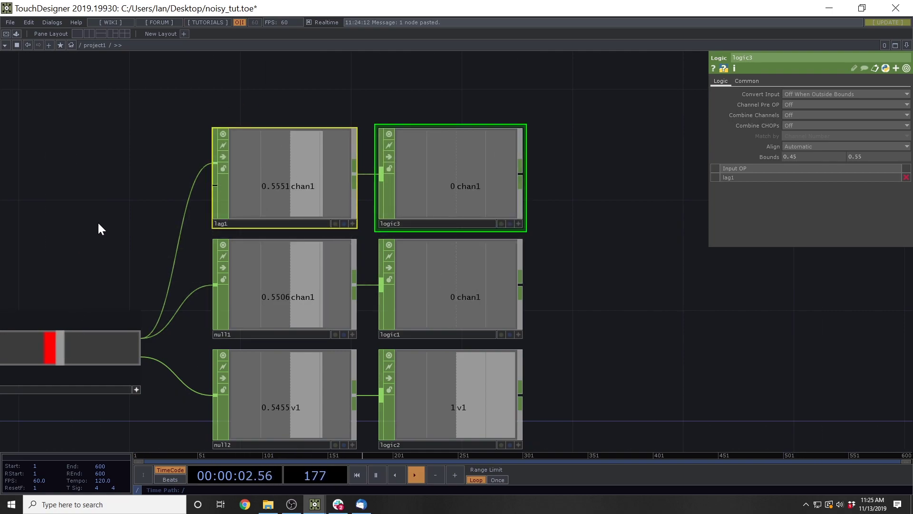
Add a Trail CHOP above lag1 and wire slider1's noisy first output into it
{"action": "left_click_drag", "start_coordinate": [99, 229], "coordinate": [97, 252]}
{"action": "scroll", "coordinate": [86, 195], "scroll_direction": "down", "scroll_amount": 3}
{"action": "key", "text": "Tab"}
{"action": "type", "text": "tr"}
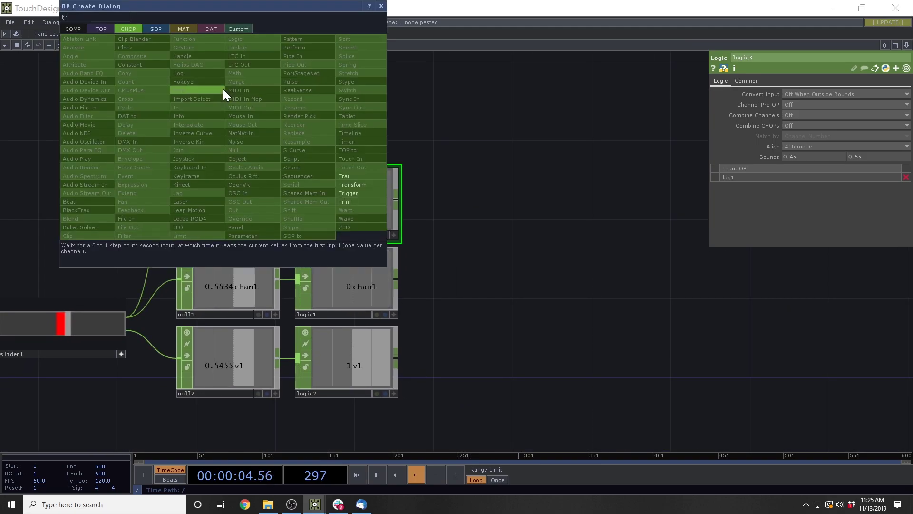
{"action": "left_click", "coordinate": [344, 176]}
{"action": "left_click", "coordinate": [227, 109]}
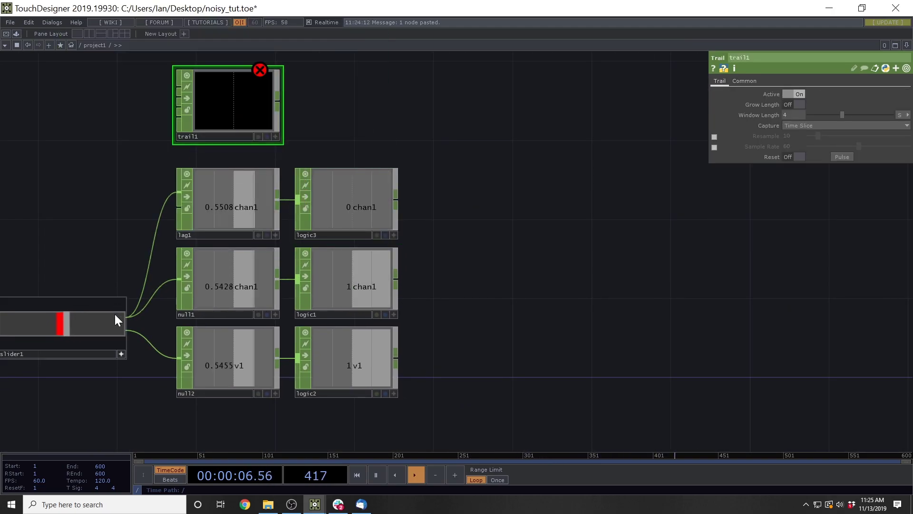
{"action": "left_click", "coordinate": [126, 317]}
{"action": "left_click", "coordinate": [179, 88]}
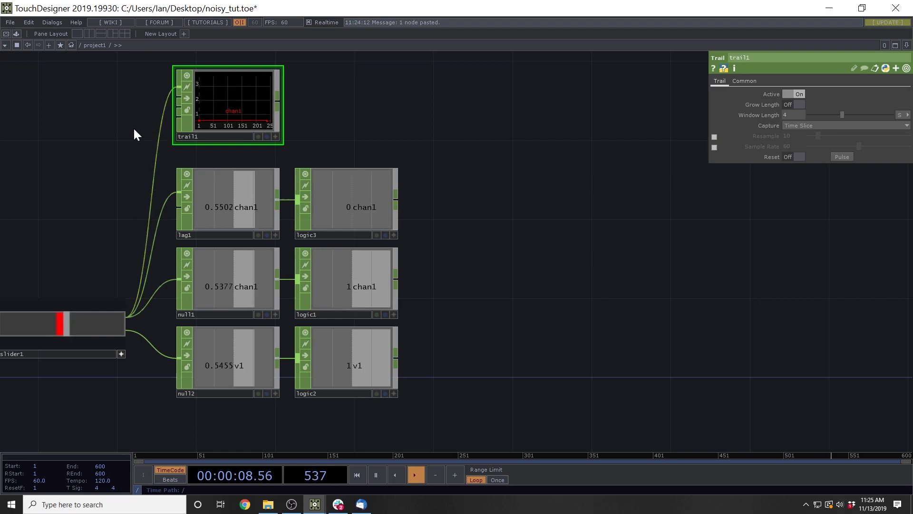
Add an Analyze CHOP beside trail1 and wire trail1 into it
{"action": "left_click_drag", "start_coordinate": [134, 129], "coordinate": [134, 176]}
{"action": "left_click_drag", "start_coordinate": [90, 137], "coordinate": [123, 135]}
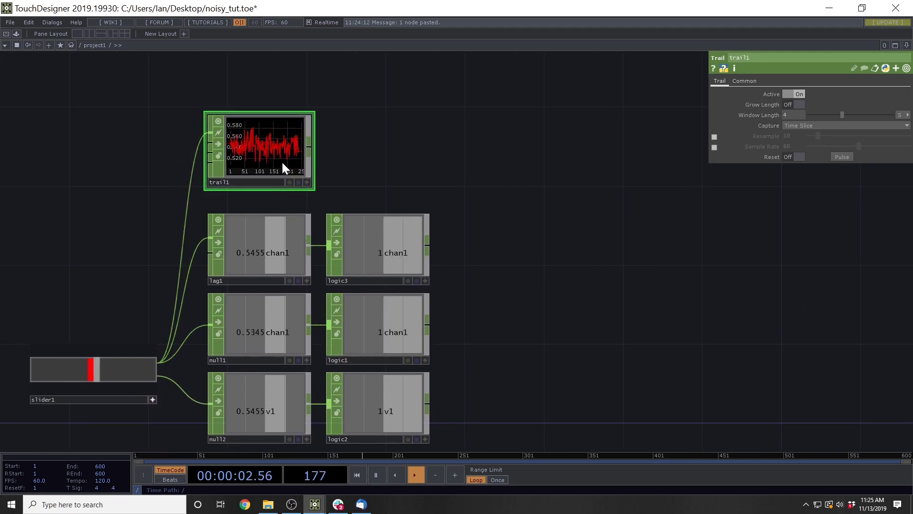
{"action": "key", "text": "Tab"}
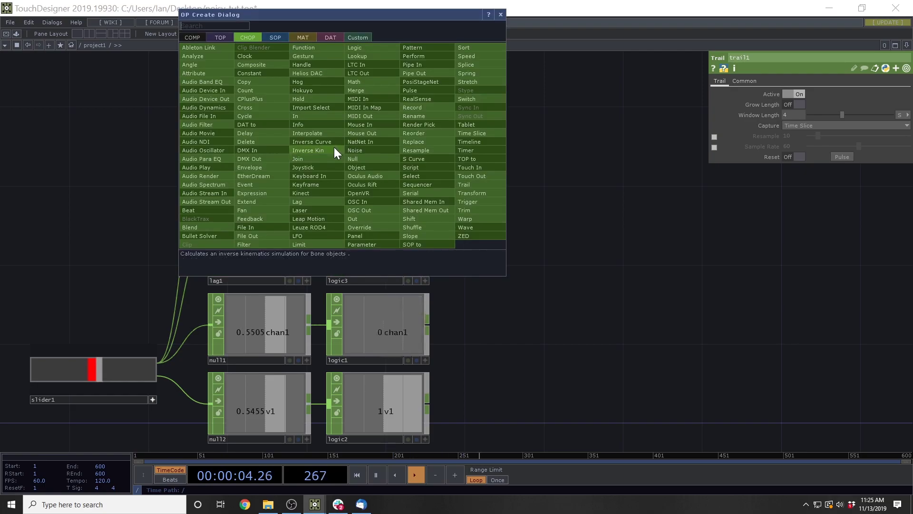
{"action": "left_click", "coordinate": [215, 56]}
{"action": "left_click", "coordinate": [374, 145]}
{"action": "left_click_drag", "start_coordinate": [310, 150], "coordinate": [329, 147]}
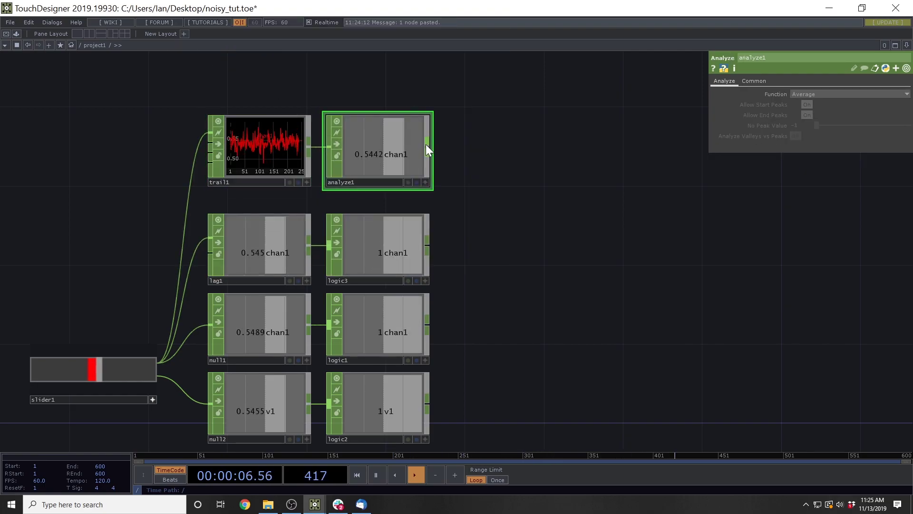
{"action": "left_click_drag", "start_coordinate": [426, 145], "coordinate": [827, 123]}
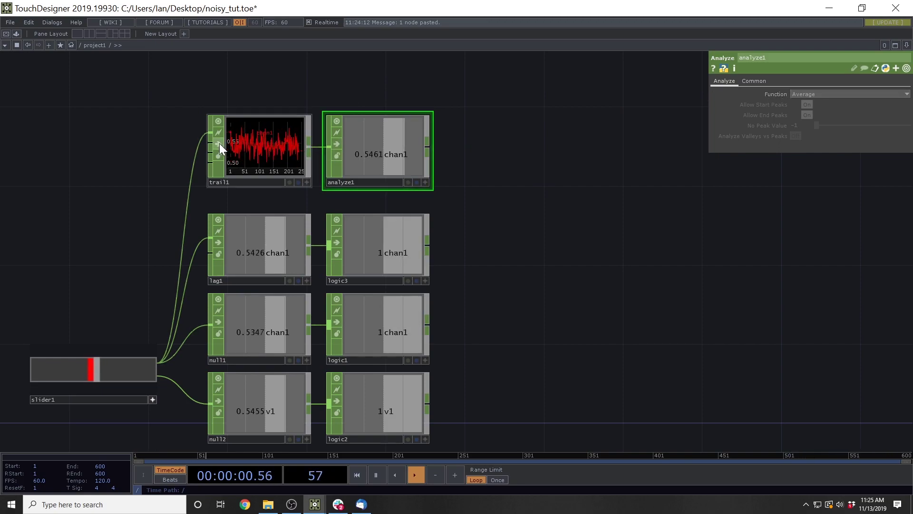
{"action": "left_click_drag", "start_coordinate": [534, 194], "coordinate": [585, 180]}
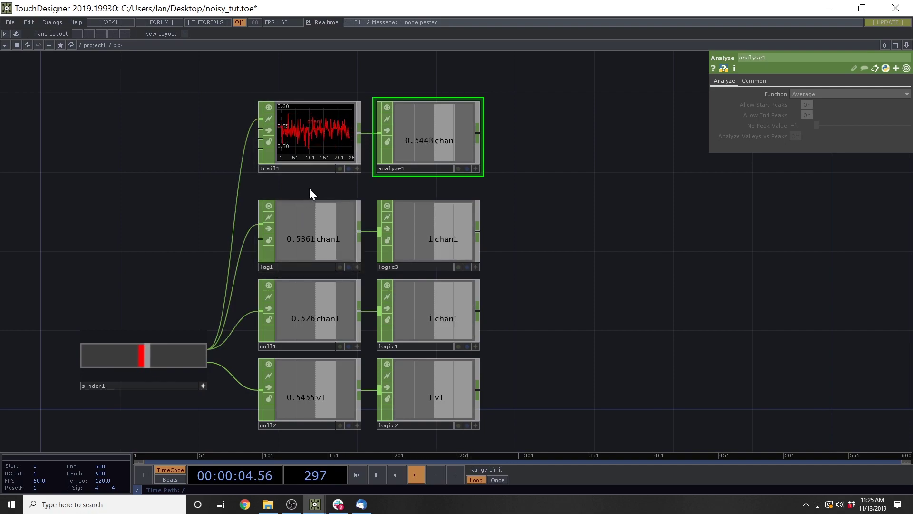
{"action": "left_click_drag", "start_coordinate": [310, 188], "coordinate": [285, 195]}
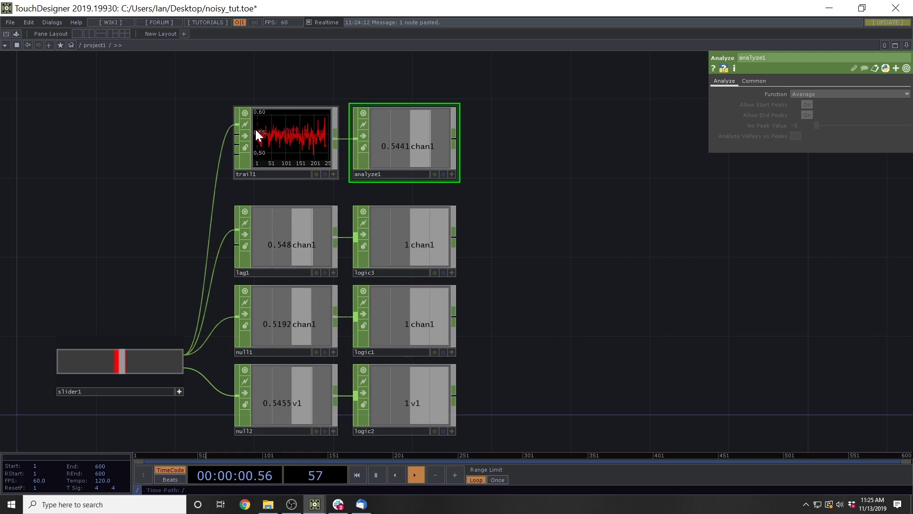
Add a second Analyze CHOP above analyze1 and wire trail1 into it
{"action": "left_click_drag", "start_coordinate": [523, 173], "coordinate": [505, 198]}
{"action": "left_click_drag", "start_coordinate": [494, 130], "coordinate": [451, 126]}
{"action": "key", "text": "Tab"}
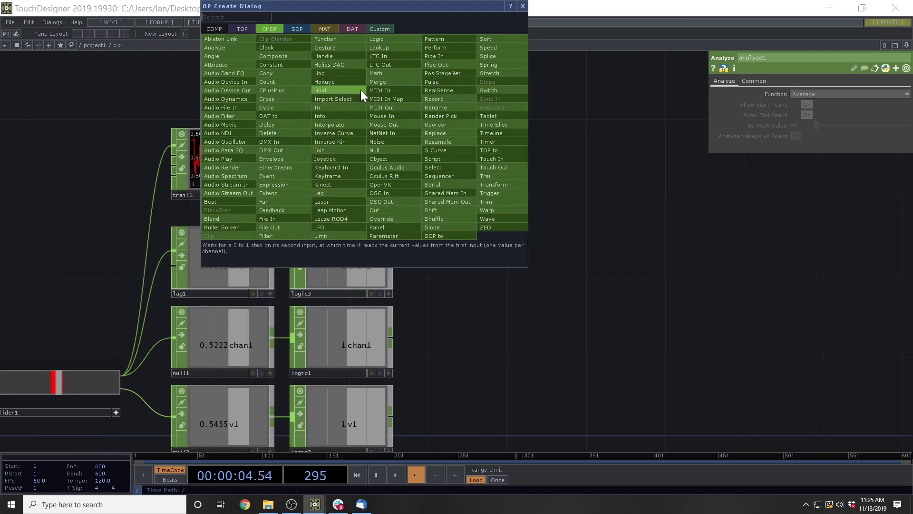
{"action": "left_click", "coordinate": [223, 47]}
{"action": "left_click", "coordinate": [345, 77]}
{"action": "left_click_drag", "start_coordinate": [498, 188], "coordinate": [467, 216]}
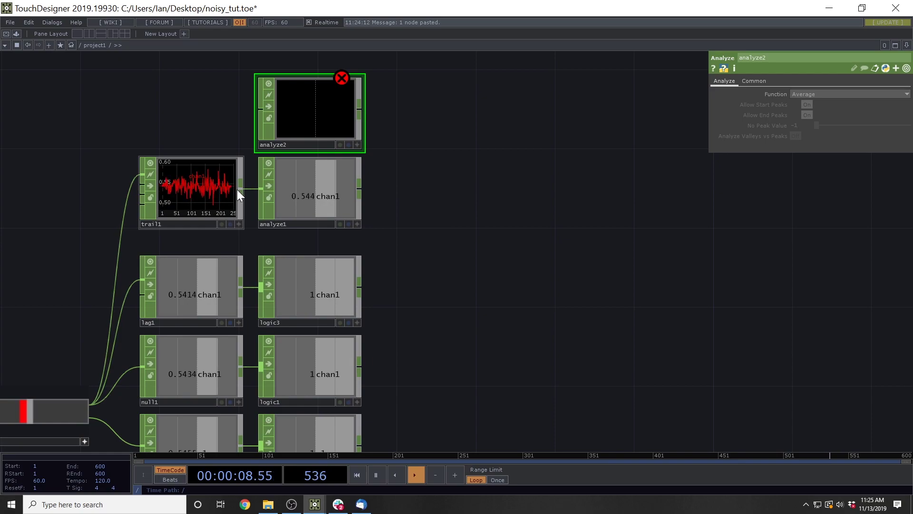
{"action": "left_click_drag", "start_coordinate": [237, 190], "coordinate": [258, 95]}
Try the Sum, Maximum and Minimum functions on analyze2, and delete that operator
{"action": "left_click", "coordinate": [801, 94]}
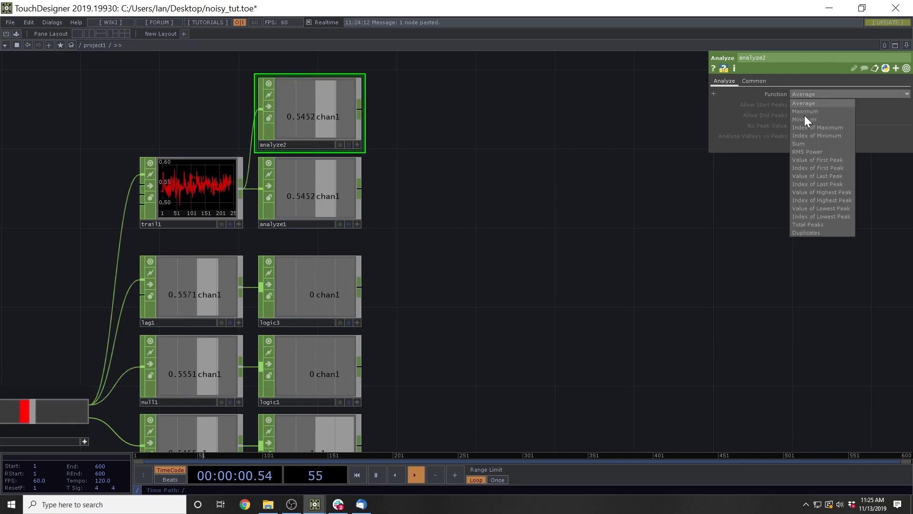
{"action": "left_click", "coordinate": [812, 142]}
{"action": "left_click", "coordinate": [803, 94]}
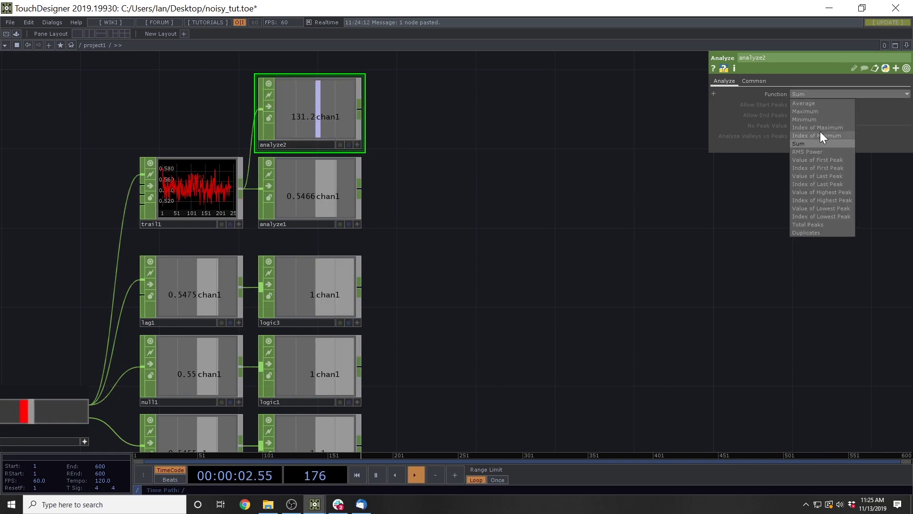
{"action": "left_click", "coordinate": [817, 111]}
{"action": "left_click", "coordinate": [815, 95]}
{"action": "left_click", "coordinate": [809, 119]}
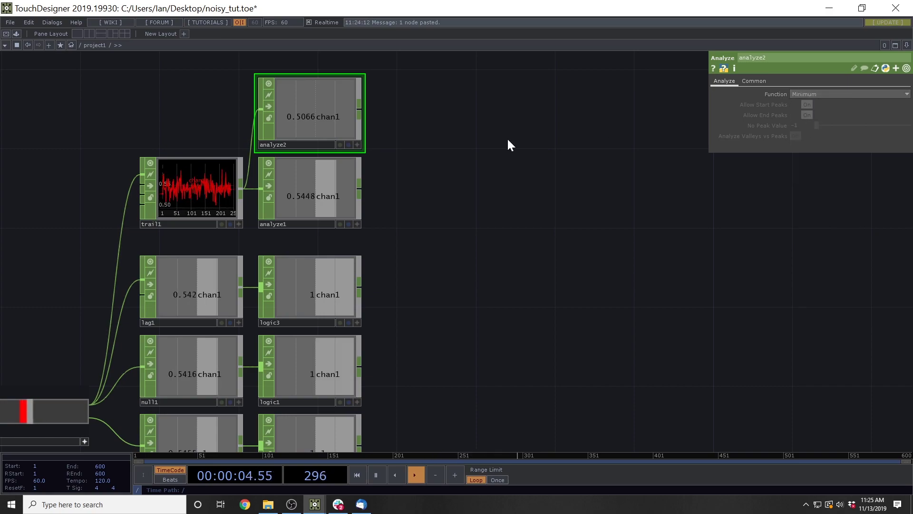
{"action": "key", "text": "Delete"}
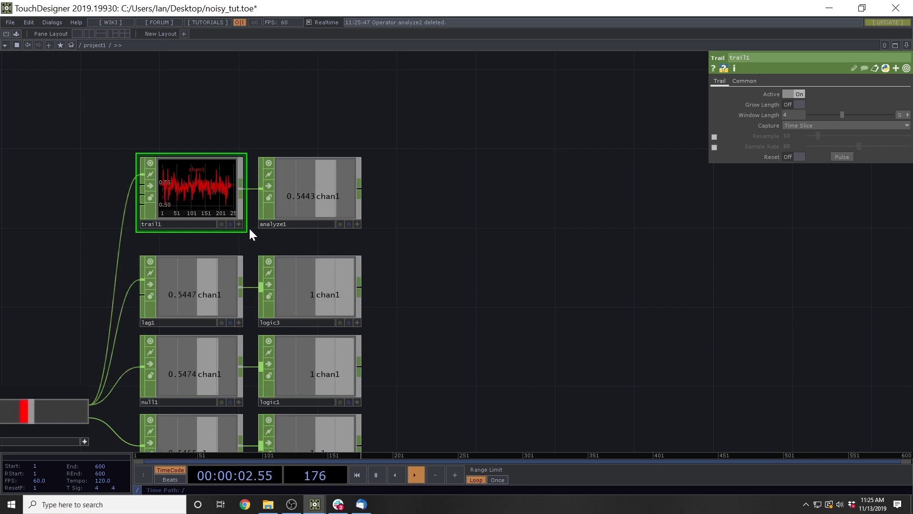
Set trail1's window length to 0.4 seconds
{"action": "left_click_drag", "start_coordinate": [121, 166], "coordinate": [161, 154]}
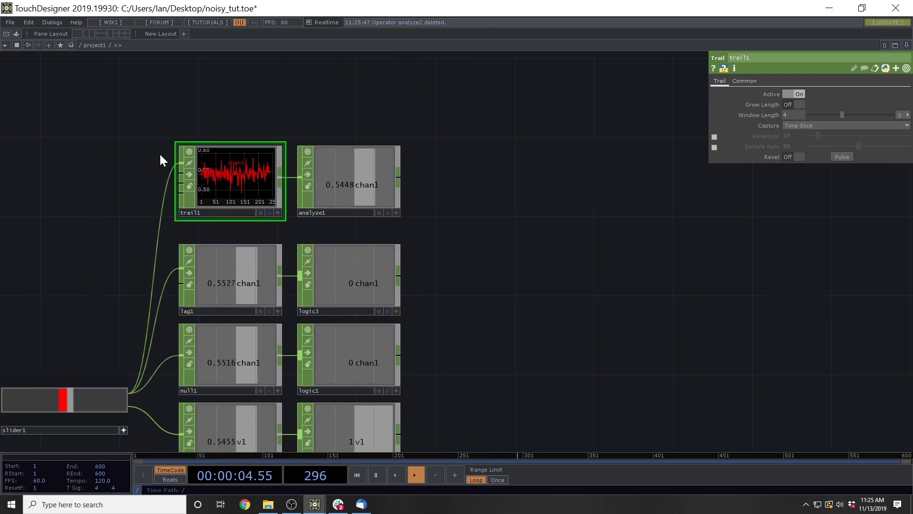
{"action": "left_click_drag", "start_coordinate": [141, 185], "coordinate": [203, 169]}
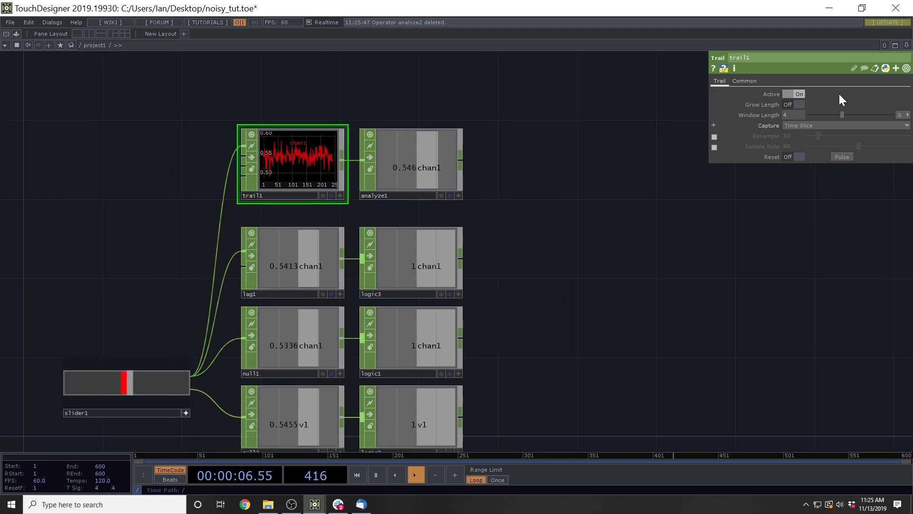
{"action": "left_click", "coordinate": [803, 113]}
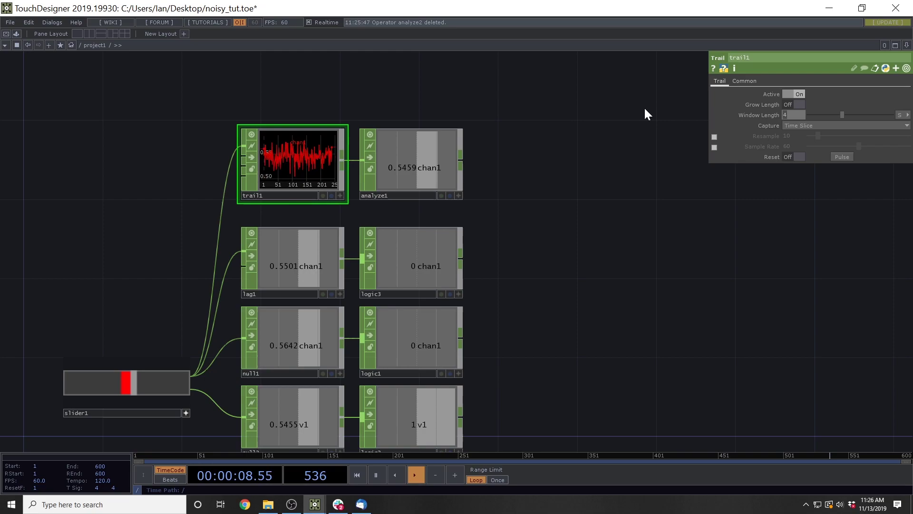
{"action": "type", "text": ".4"}
{"action": "key", "text": "Return"}
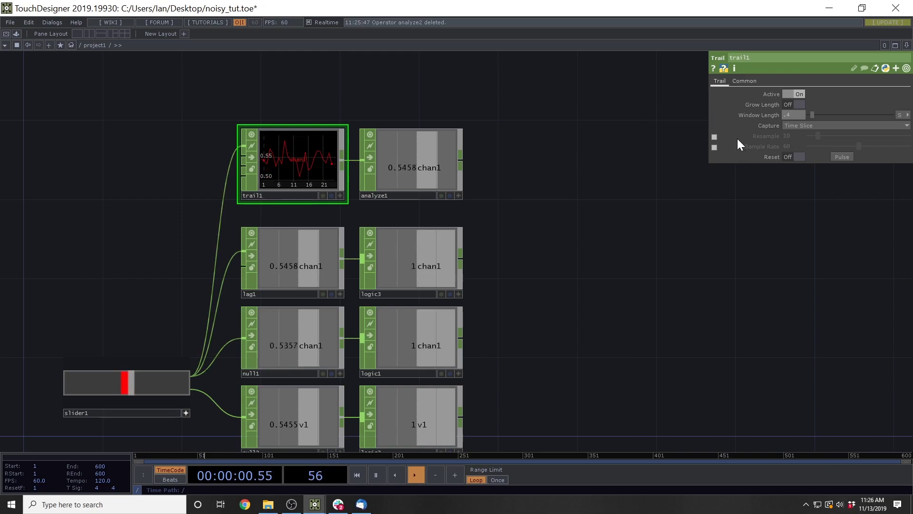
Set both Lag values of lag1 to 0.4
{"action": "left_click", "coordinate": [328, 255]}
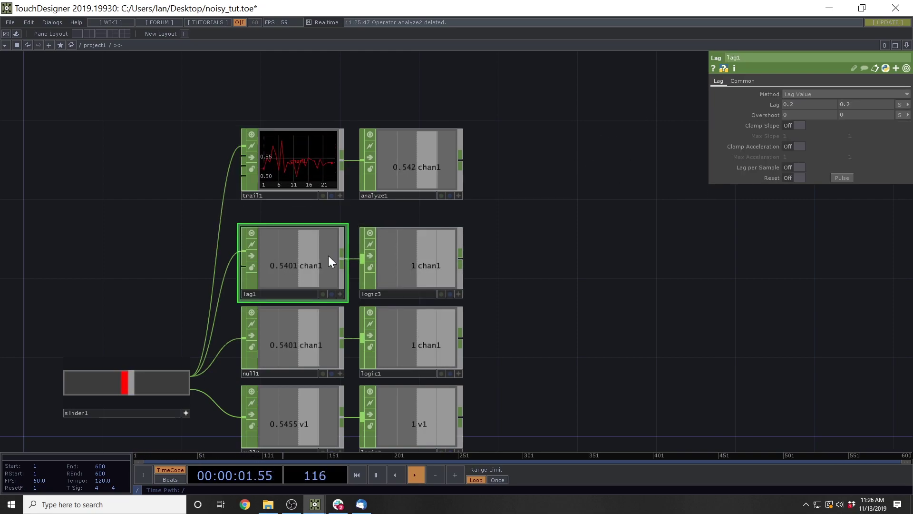
{"action": "left_click", "coordinate": [792, 104]}
{"action": "type", "text": ".4"}
{"action": "key", "text": "Tab"}
{"action": "type", "text": ".4"}
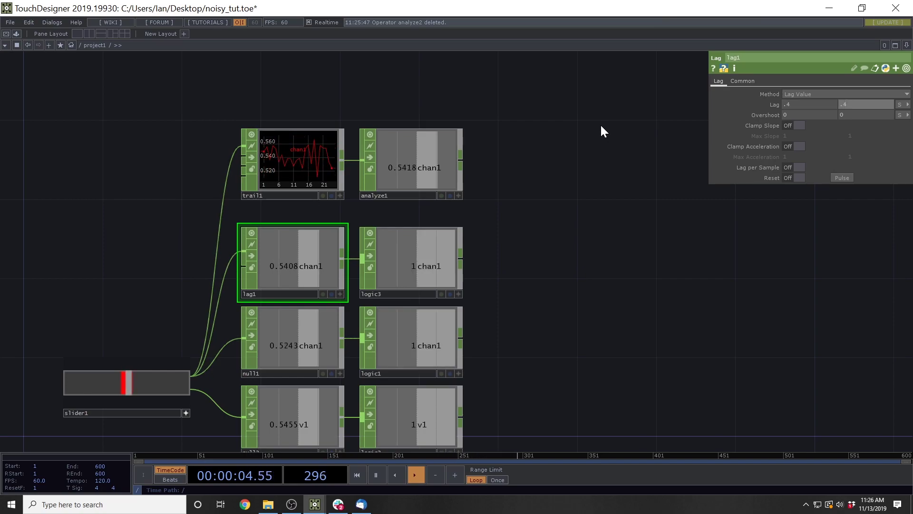
Move slider1's knob to about 0.6061 and compare the averaged, lagged and noisy values
{"action": "left_click_drag", "start_coordinate": [529, 176], "coordinate": [530, 178]}
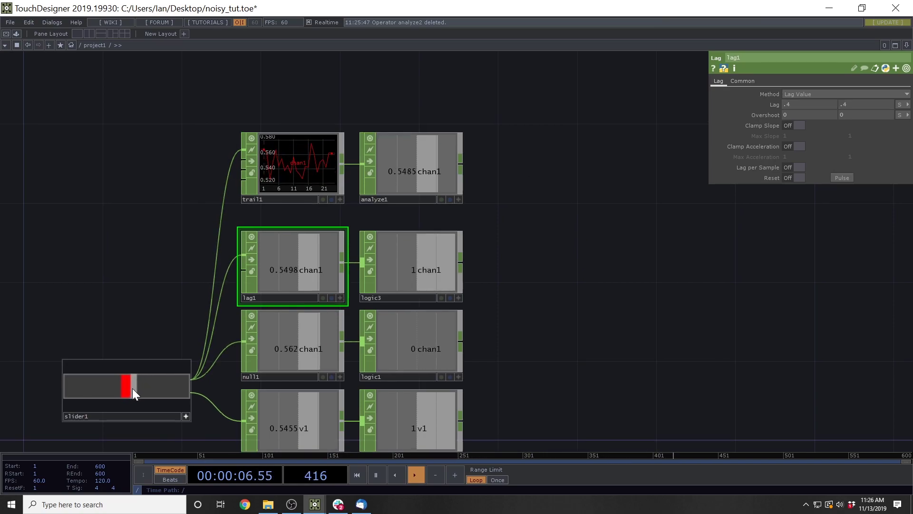
{"action": "left_click_drag", "start_coordinate": [132, 388], "coordinate": [144, 386]}
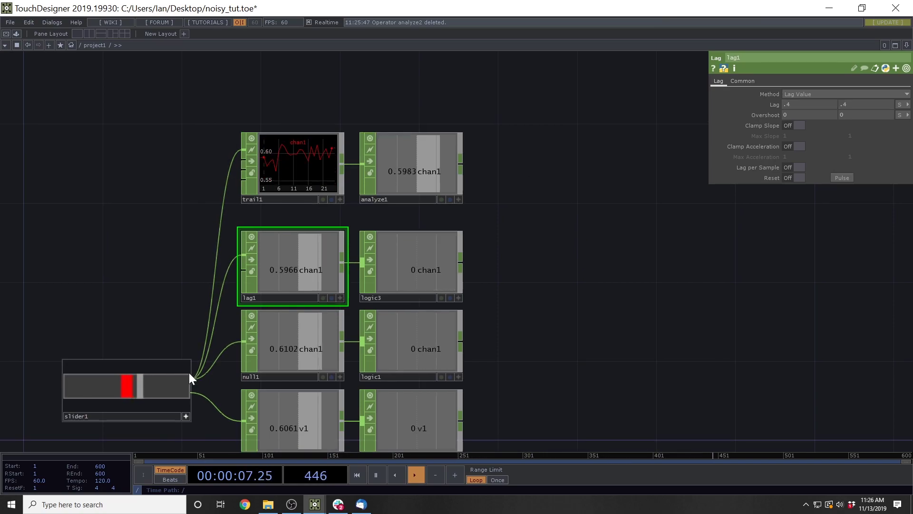
{"action": "left_click", "coordinate": [386, 199]}
Duplicate logic3, place the copy beside analyze1, and wire analyze1 into it in place of lag1
{"action": "left_click_drag", "start_coordinate": [518, 239], "coordinate": [449, 239]}
{"action": "left_click", "coordinate": [373, 265]}
{"action": "key", "text": "ctrl+c"}
{"action": "key", "text": "ctrl+v"}
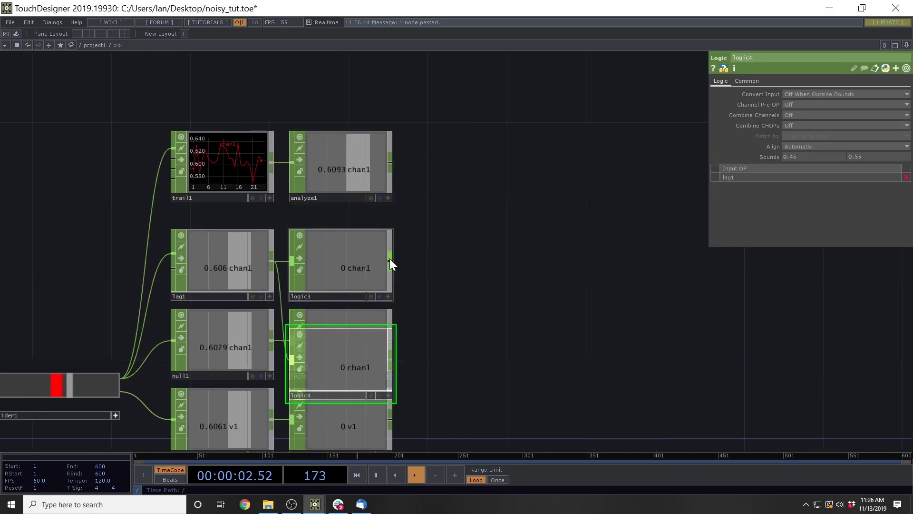
{"action": "left_click_drag", "start_coordinate": [317, 380], "coordinate": [446, 190]}
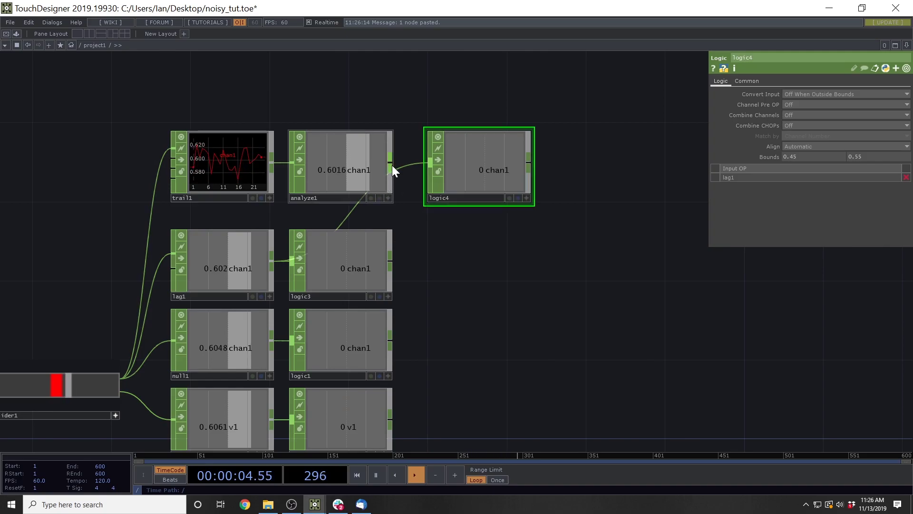
{"action": "right_click", "coordinate": [414, 161]}
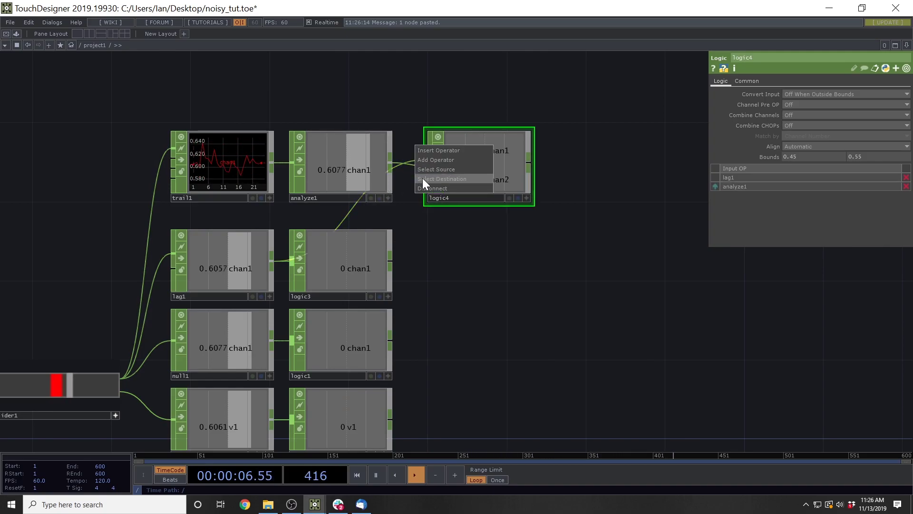
{"action": "left_click", "coordinate": [430, 187]}
{"action": "left_click_drag", "start_coordinate": [401, 282], "coordinate": [425, 271]}
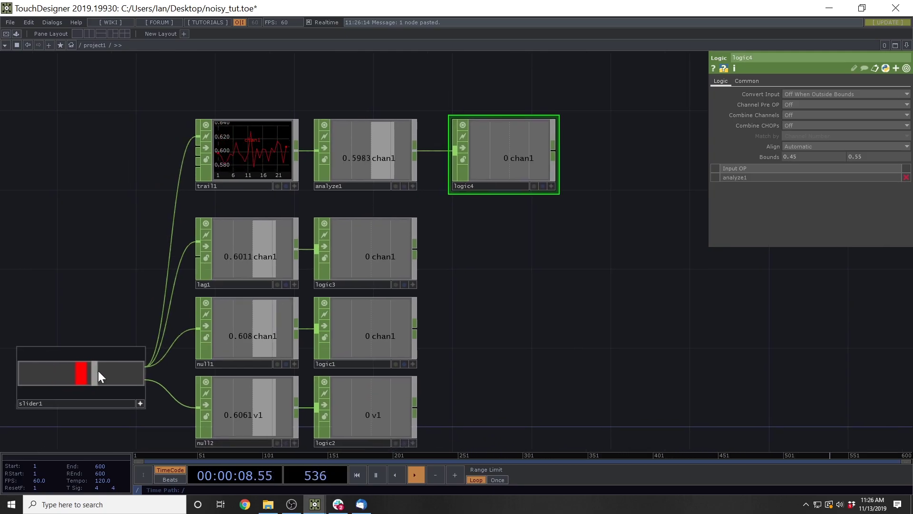
Move slider1's knob to about 0.5657 and out to about 0.6465, comparing trail1's plot with the averaged and lagged values
{"action": "mouse_move", "coordinate": [98, 370]}
{"action": "left_mouse_down"}
{"action": "mouse_move", "coordinate": [74, 372]}
{"action": "mouse_move", "coordinate": [88, 375]}
{"action": "left_mouse_up"}
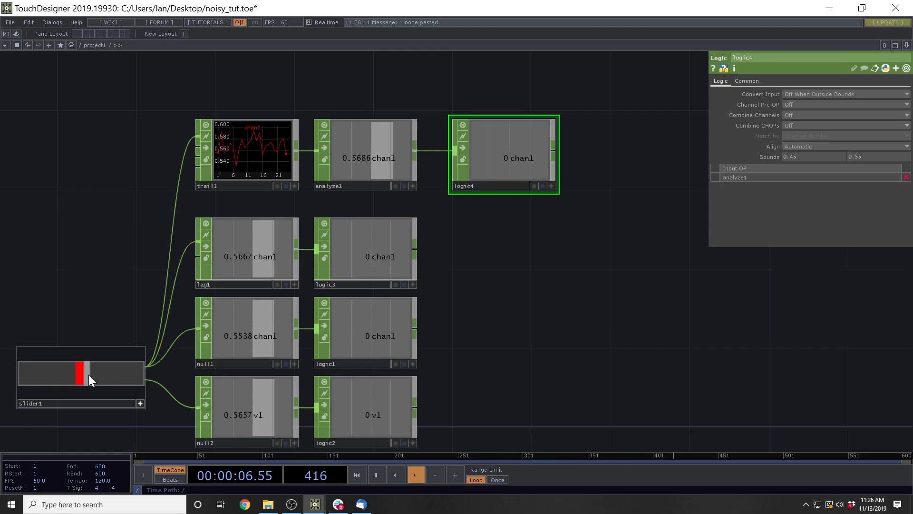
{"action": "left_click", "coordinate": [268, 139]}
{"action": "left_click_drag", "start_coordinate": [345, 94], "coordinate": [333, 142]}
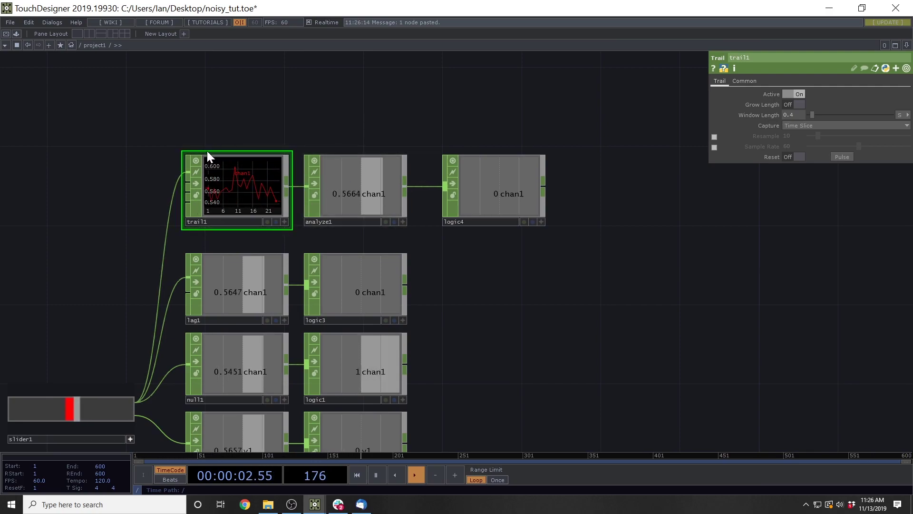
{"action": "left_click_drag", "start_coordinate": [70, 416], "coordinate": [89, 410]}
{"action": "left_click_drag", "start_coordinate": [102, 262], "coordinate": [162, 204]}
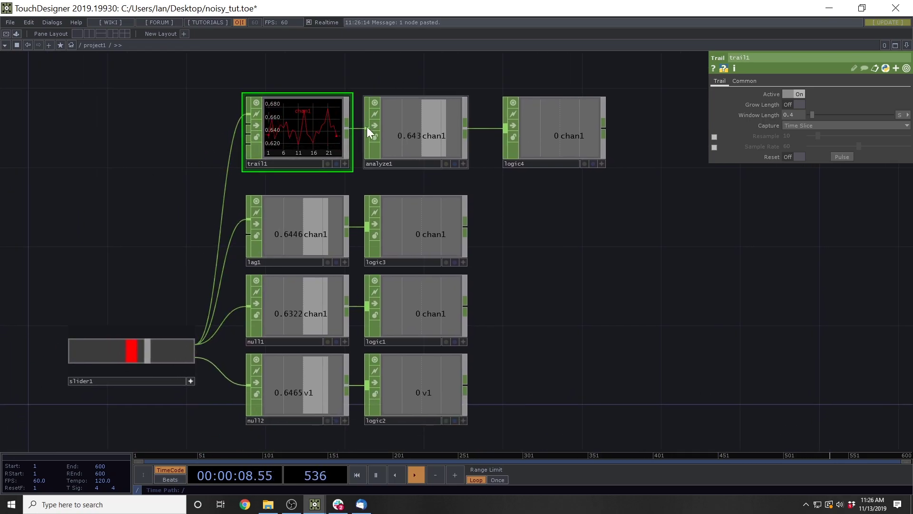
{"action": "left_click_drag", "start_coordinate": [196, 189], "coordinate": [174, 230]}
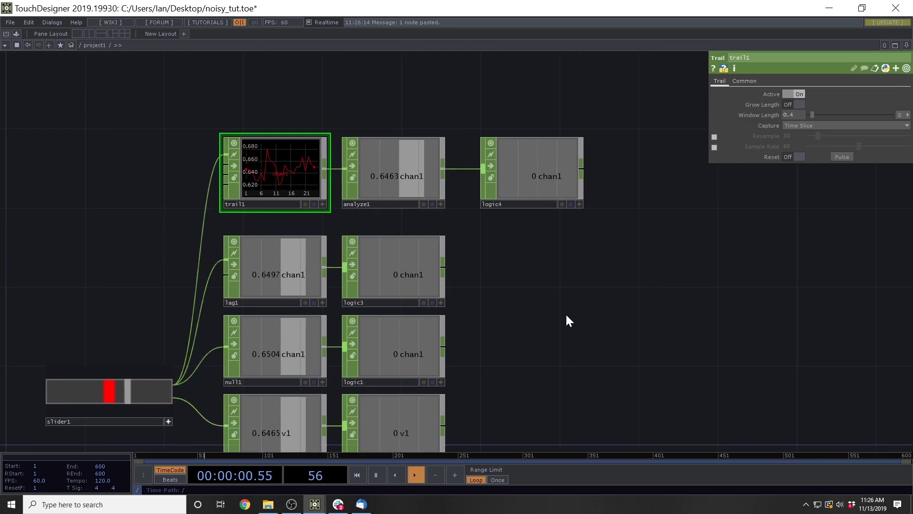
Move logic4 closer to analyze1 and shift logic3, logic1 and logic2 together so they line up beneath logic4
{"action": "left_click_drag", "start_coordinate": [566, 315], "coordinate": [366, 210]}
{"action": "left_click_drag", "start_coordinate": [299, 197], "coordinate": [260, 255]}
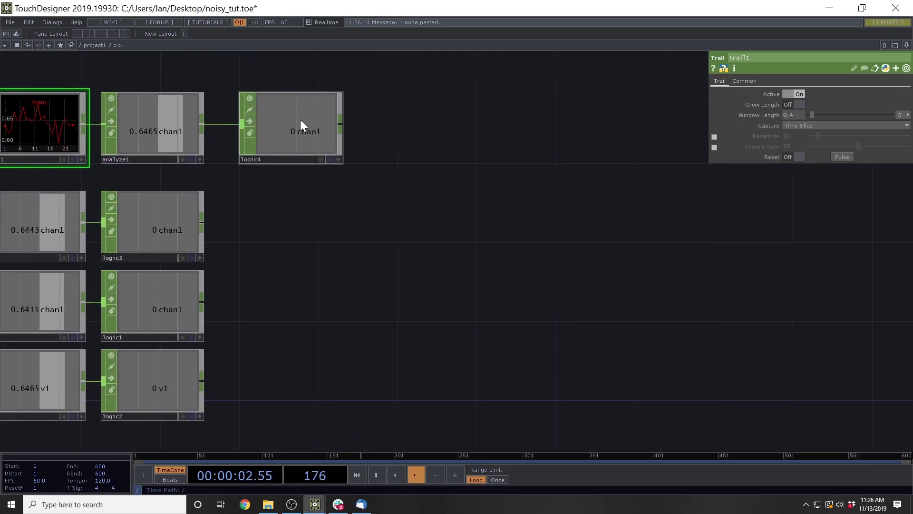
{"action": "left_click_drag", "start_coordinate": [301, 122], "coordinate": [281, 122]}
{"action": "left_click_drag", "start_coordinate": [268, 360], "coordinate": [306, 350]}
{"action": "right_click_drag", "start_coordinate": [295, 398], "coordinate": [197, 221]}
{"action": "left_click_drag", "start_coordinate": [198, 221], "coordinate": [315, 219]}
{"action": "left_click_drag", "start_coordinate": [423, 218], "coordinate": [630, 251]}
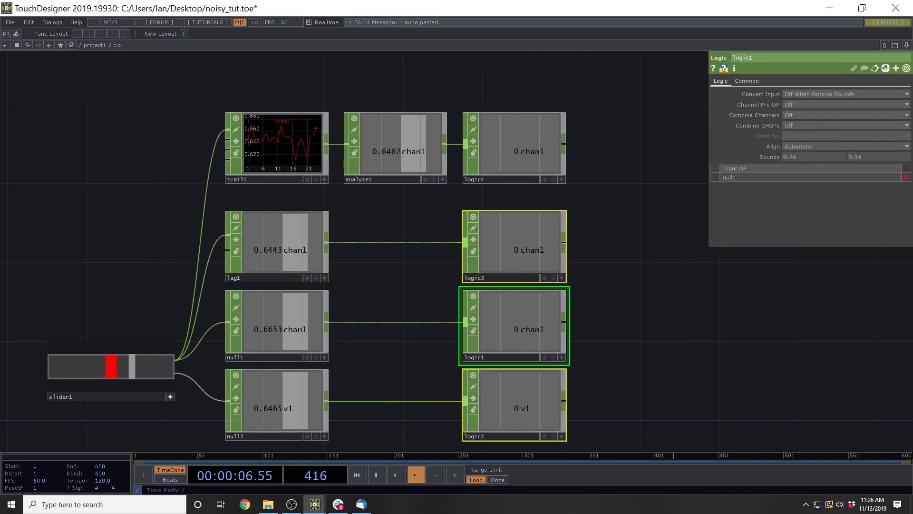
Move trail1, analyze1 and logic4 down together so their row sits just above lag1 and logic3
{"action": "left_click_drag", "start_coordinate": [116, 265], "coordinate": [210, 218]}
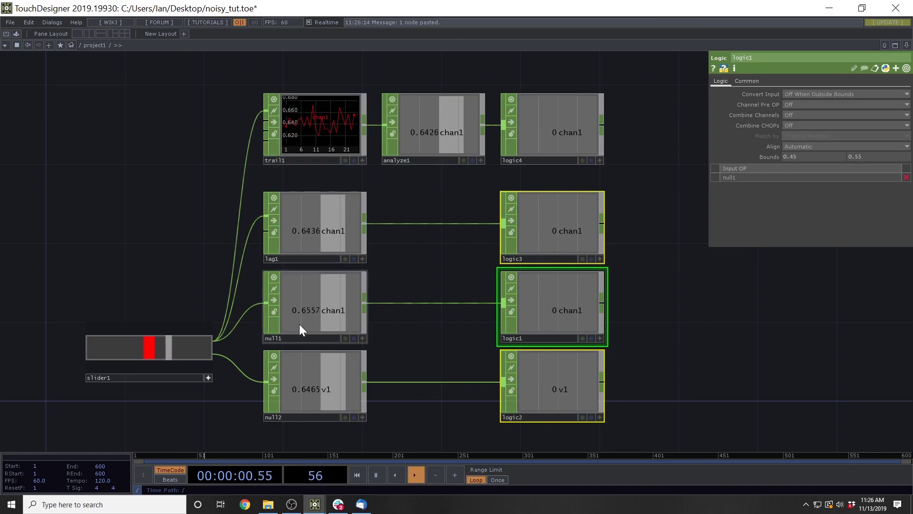
{"action": "left_click_drag", "start_coordinate": [446, 192], "coordinate": [371, 217]}
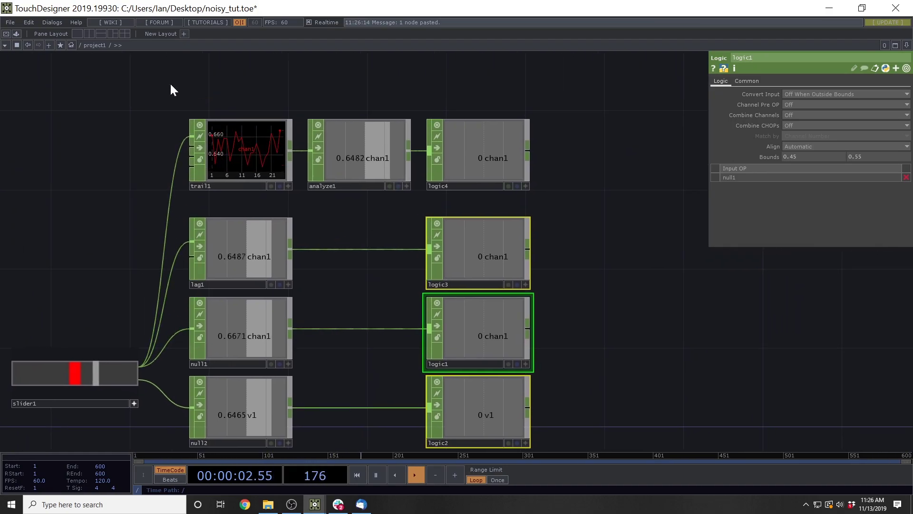
{"action": "right_click_drag", "start_coordinate": [170, 84], "coordinate": [475, 188]}
{"action": "left_click_drag", "start_coordinate": [478, 157], "coordinate": [481, 177]}
{"action": "left_click_drag", "start_coordinate": [573, 224], "coordinate": [481, 193]}
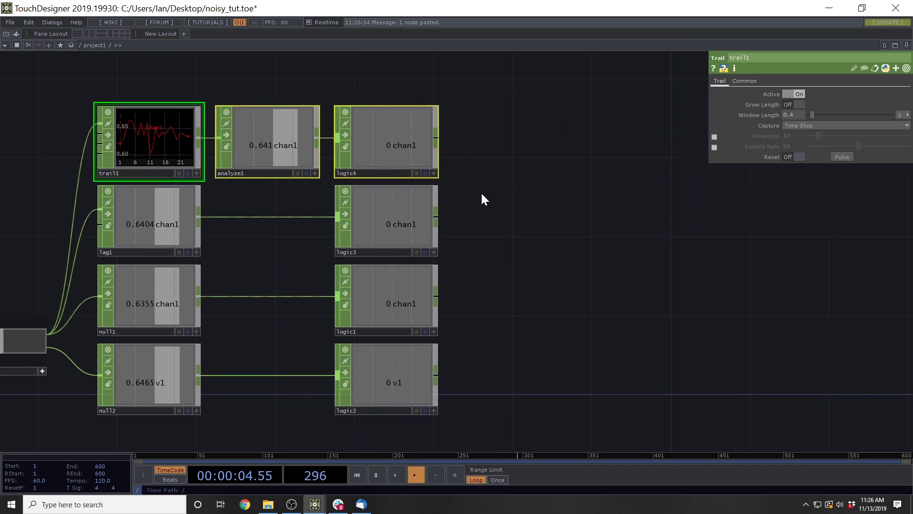
Add a Rename CHOP beside logic4 and wire logic4 into its first input
{"action": "scroll", "coordinate": [481, 193], "scroll_direction": "down", "scroll_amount": 3}
{"action": "left_click_drag", "start_coordinate": [577, 218], "coordinate": [440, 212]}
{"action": "key", "text": "Tab"}
{"action": "type", "text": "re"}
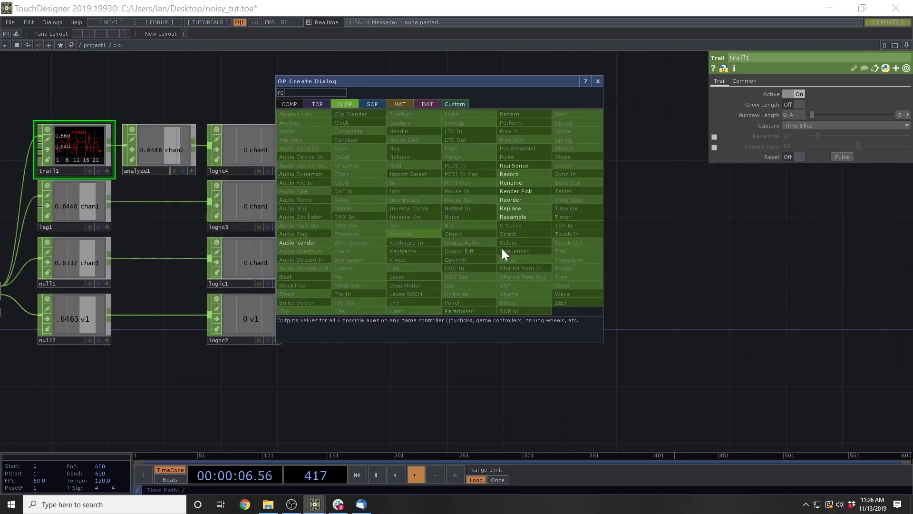
{"action": "left_click", "coordinate": [523, 183]}
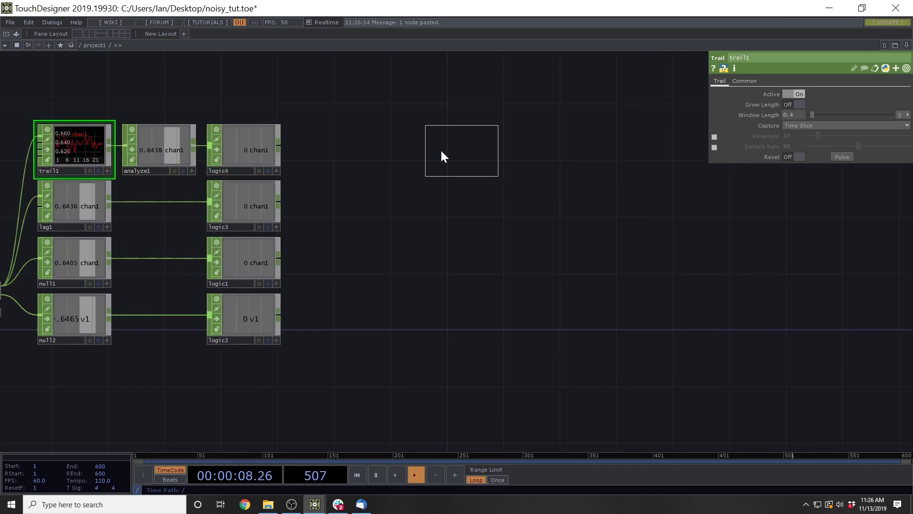
{"action": "left_click", "coordinate": [330, 147]}
{"action": "left_click_drag", "start_coordinate": [280, 144], "coordinate": [290, 136]}
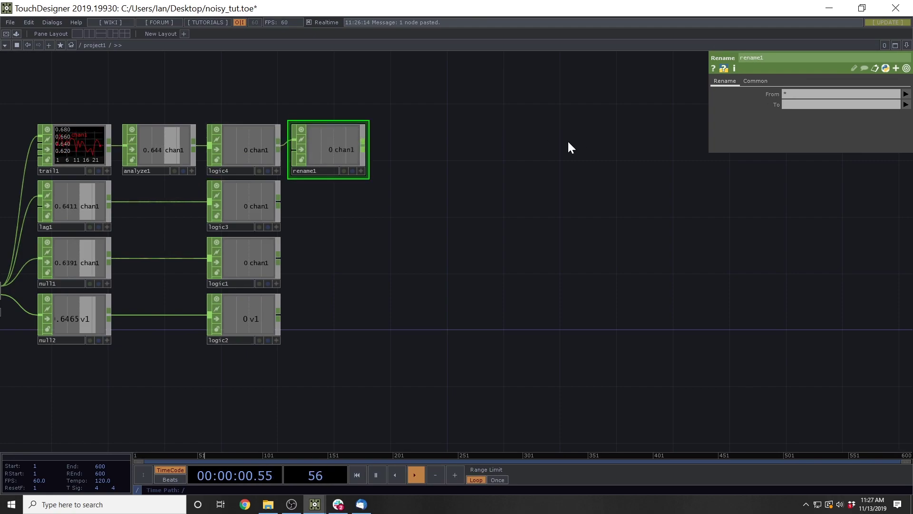
Set the new Rename CHOP's To name to MovingAverage
{"action": "left_click", "coordinate": [790, 105]}
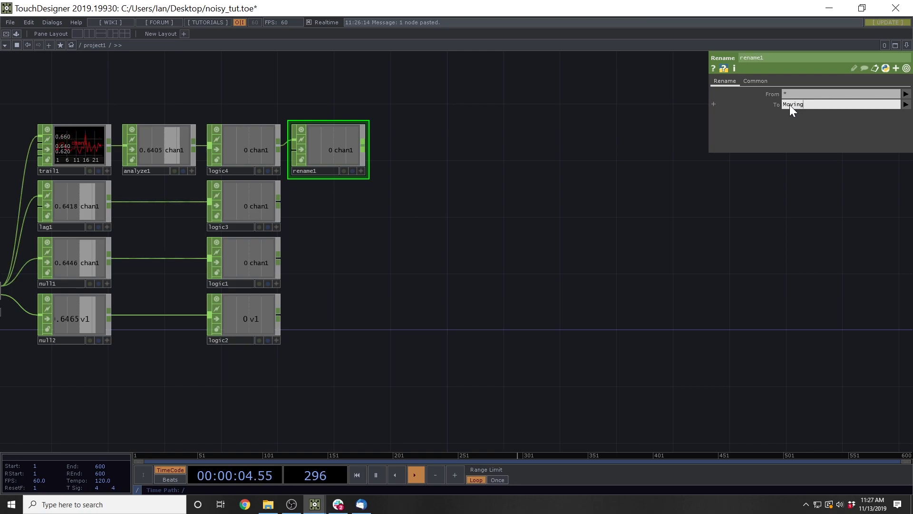
{"action": "key", "text": "Return"}
{"action": "type", "text": "MovingAverage"}
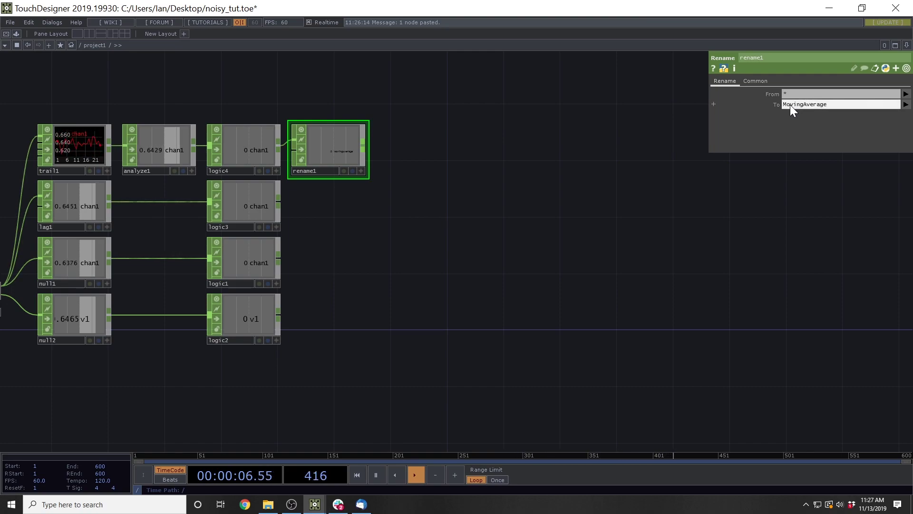
Duplicate the Rename CHOP for logic3 and again for logic1, wiring each in and naming their channels Lagged and Raw
{"action": "key", "text": "ctrl+v"}
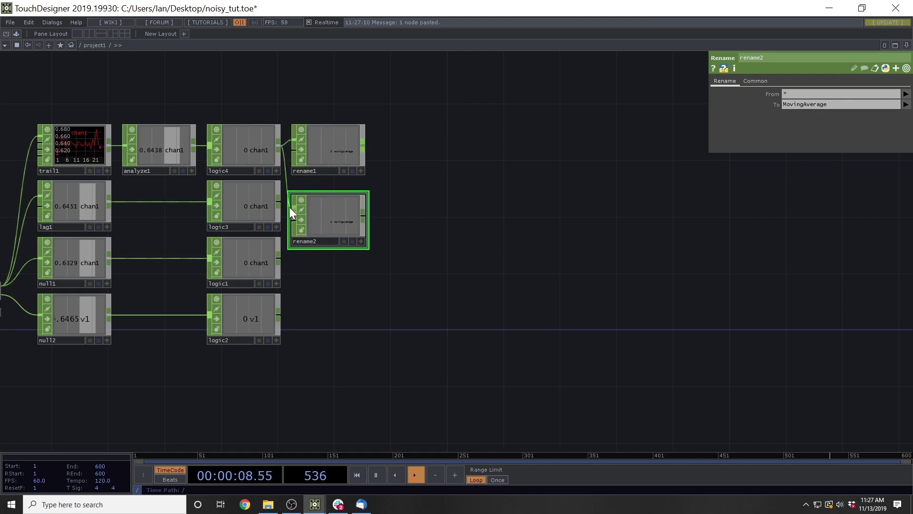
{"action": "left_click_drag", "start_coordinate": [323, 210], "coordinate": [322, 203]}
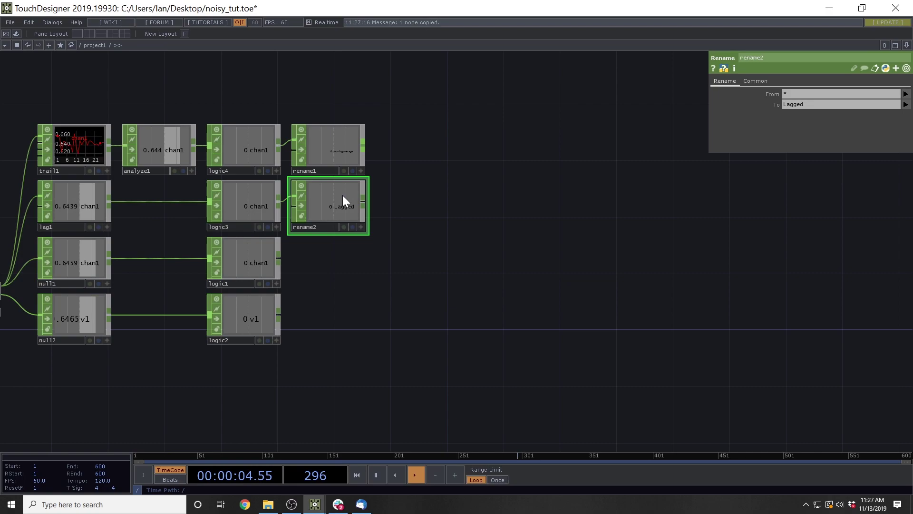
{"action": "key", "text": "ctrl+c"}
{"action": "key", "text": "ctrl+v"}
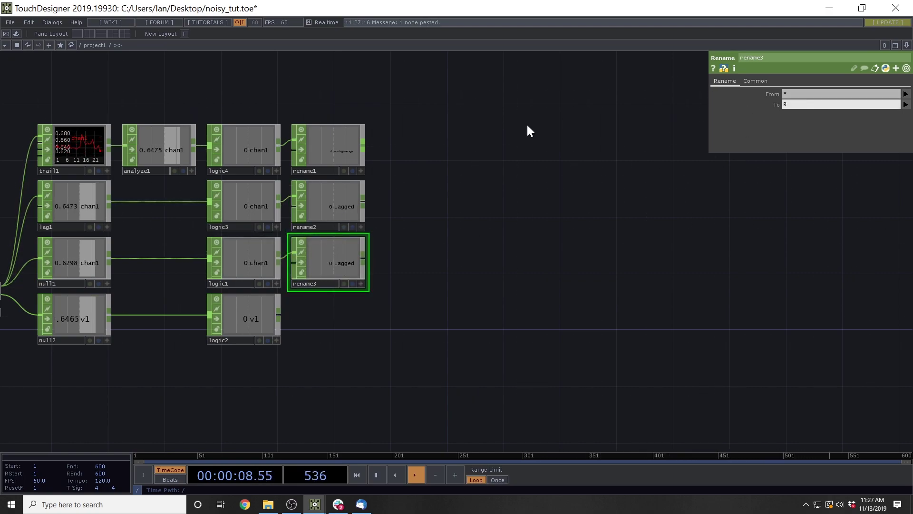
Duplicate rename3 beside logic2, wire logic2 into the copy, and set its To name to Real
{"action": "key", "text": "ctrl+c"}
{"action": "key", "text": "ctrl+v"}
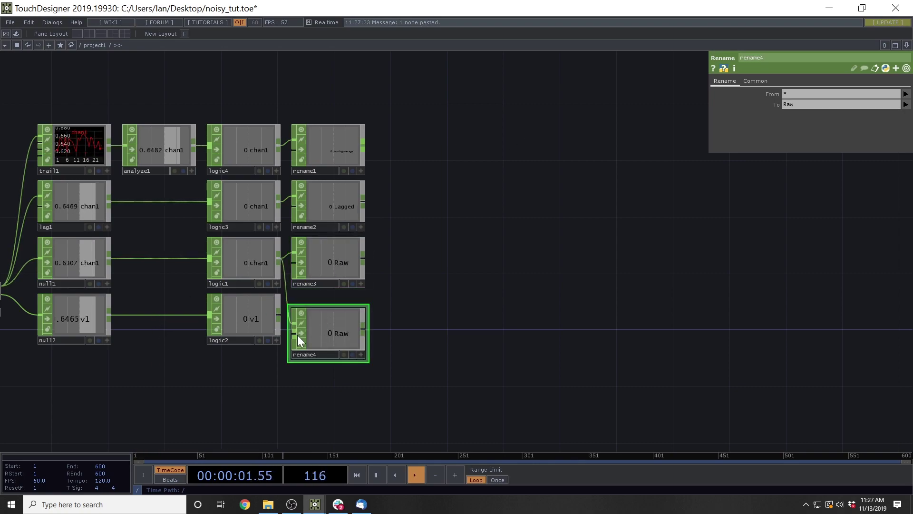
{"action": "left_click", "coordinate": [297, 335]}
{"action": "left_click_drag", "start_coordinate": [279, 318], "coordinate": [293, 312]}
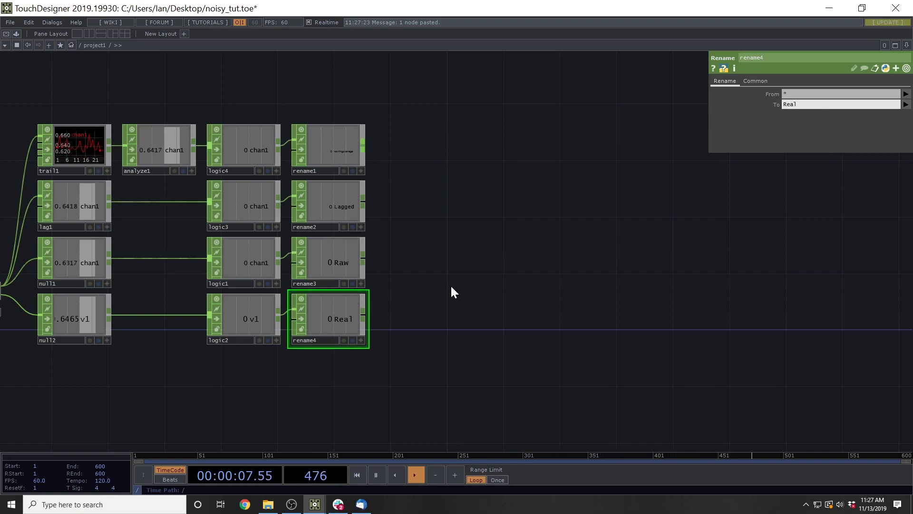
Move slider1's knob to about 0.4545 and compare the MovingAverage, Lagged, Raw and Real outputs
{"action": "left_click_drag", "start_coordinate": [451, 286], "coordinate": [589, 266]}
{"action": "left_click_drag", "start_coordinate": [119, 269], "coordinate": [91, 279]}
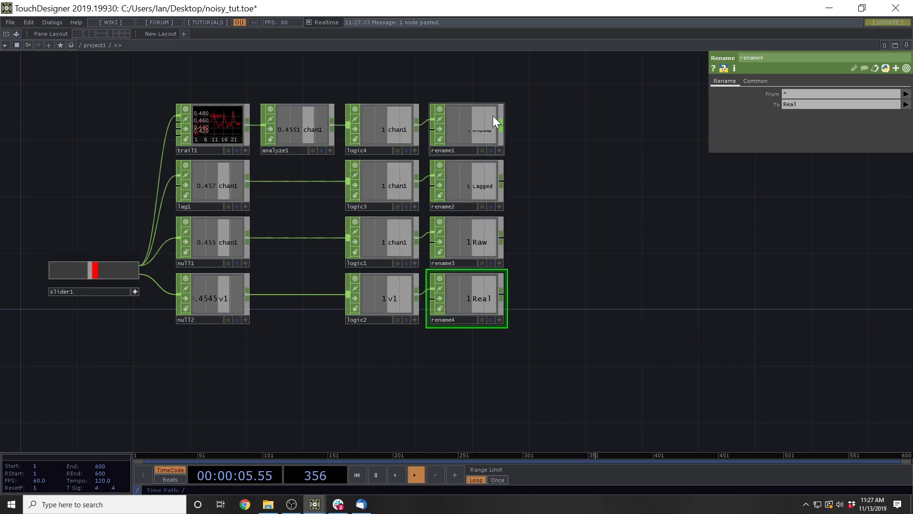
{"action": "scroll", "coordinate": [474, 133], "scroll_direction": "up", "scroll_amount": 5}
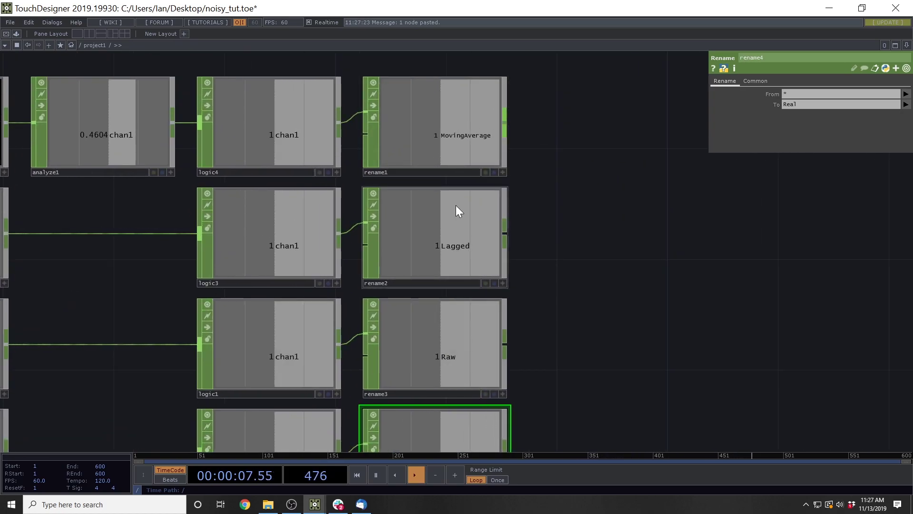
{"action": "scroll", "coordinate": [661, 148], "scroll_direction": "down", "scroll_amount": 5}
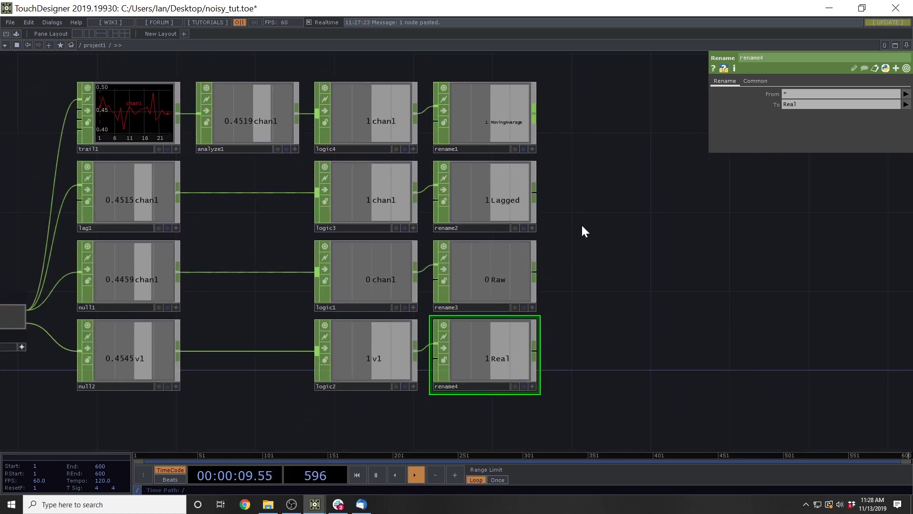
{"action": "left_click_drag", "start_coordinate": [622, 211], "coordinate": [695, 218]}
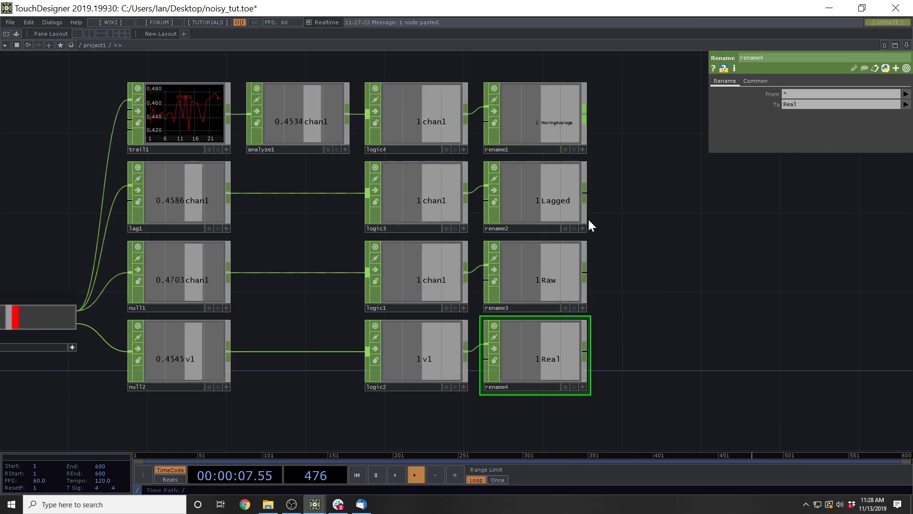
Add a Merge CHOP beside rename1 and wire rename1, rename2 and rename3 into it
{"action": "left_click_drag", "start_coordinate": [699, 272], "coordinate": [567, 277]}
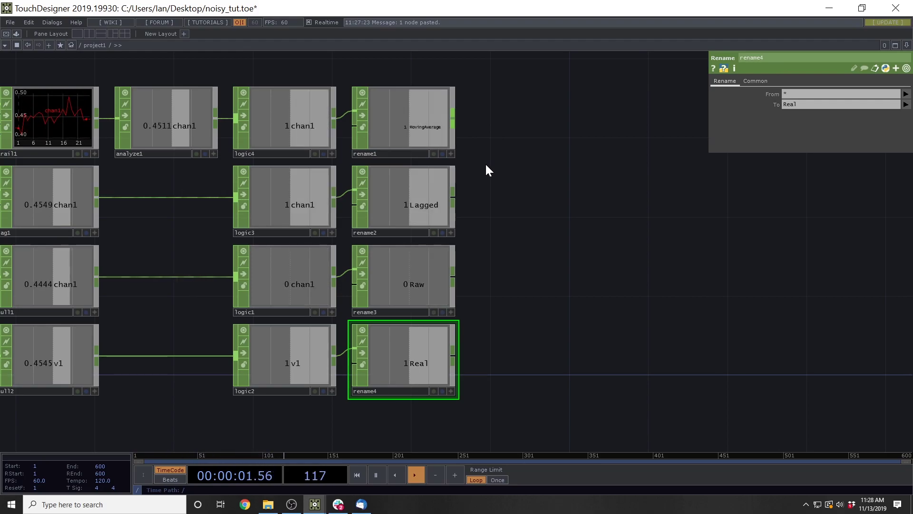
{"action": "left_click_drag", "start_coordinate": [550, 200], "coordinate": [494, 207]}
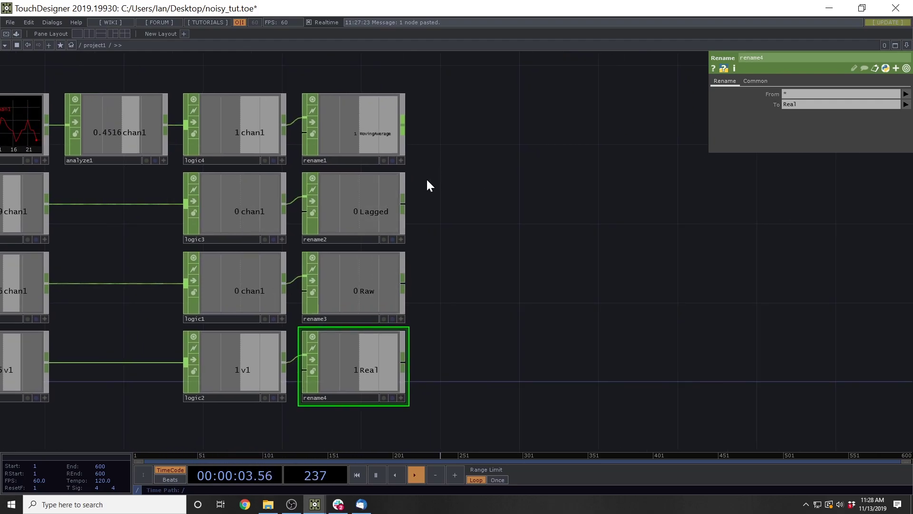
{"action": "key", "text": "Tab"}
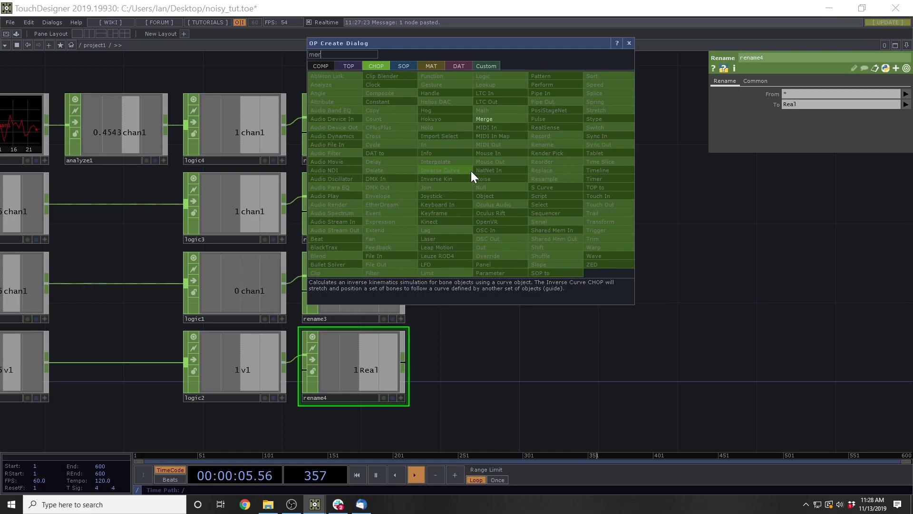
{"action": "left_click", "coordinate": [483, 133]}
{"action": "left_click", "coordinate": [498, 121]}
{"action": "scroll", "coordinate": [473, 230], "scroll_direction": "down", "scroll_amount": 2}
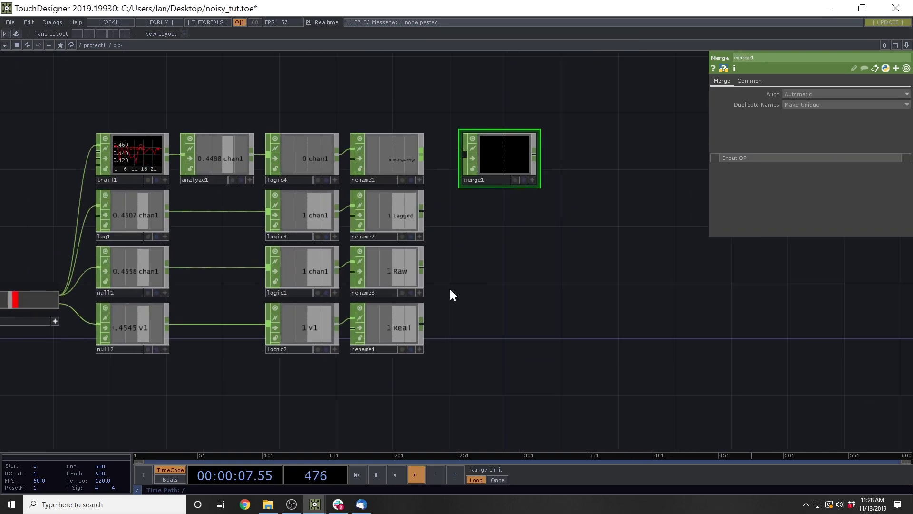
{"action": "left_click_drag", "start_coordinate": [450, 288], "coordinate": [462, 155]}
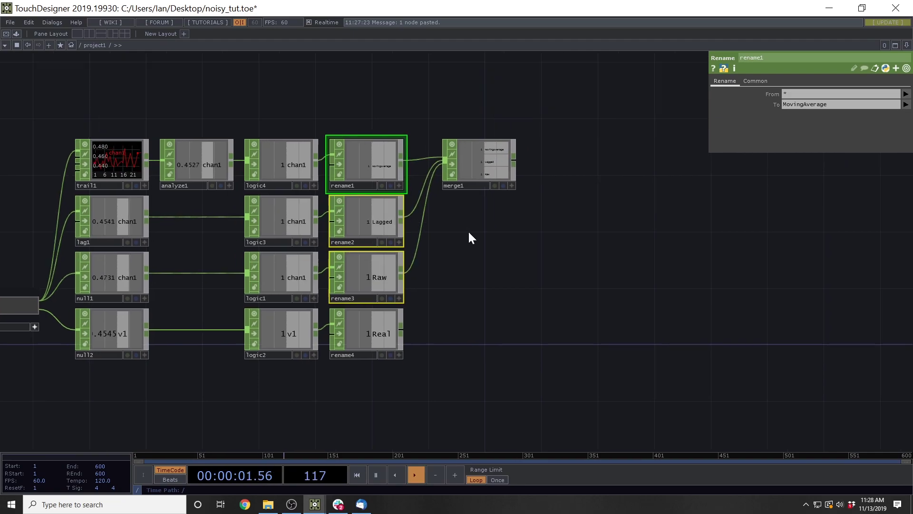
Add a Math CHOP after merge1, wire merge1 into it, and place it close beside merge1
{"action": "key", "text": "Tab"}
{"action": "type", "text": "math"}
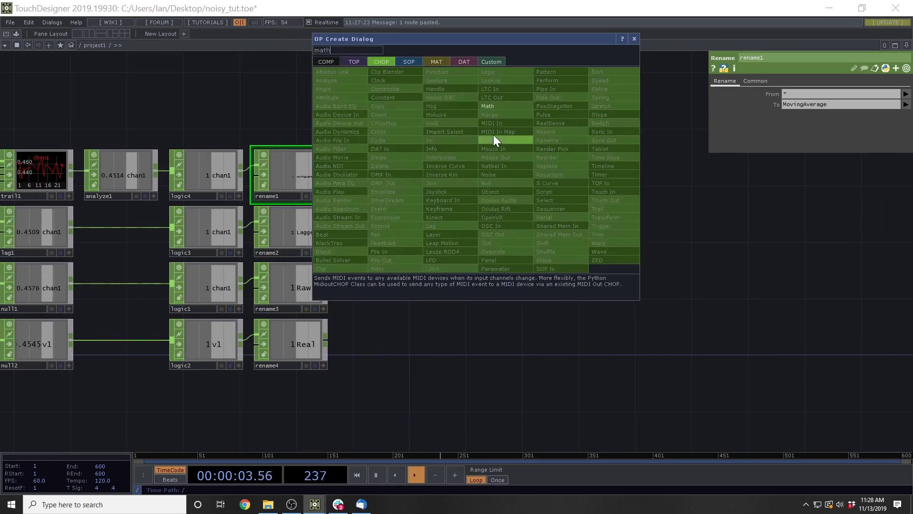
{"action": "left_click", "coordinate": [498, 106]}
{"action": "left_click", "coordinate": [498, 173]}
{"action": "left_click_drag", "start_coordinate": [438, 171], "coordinate": [464, 171]}
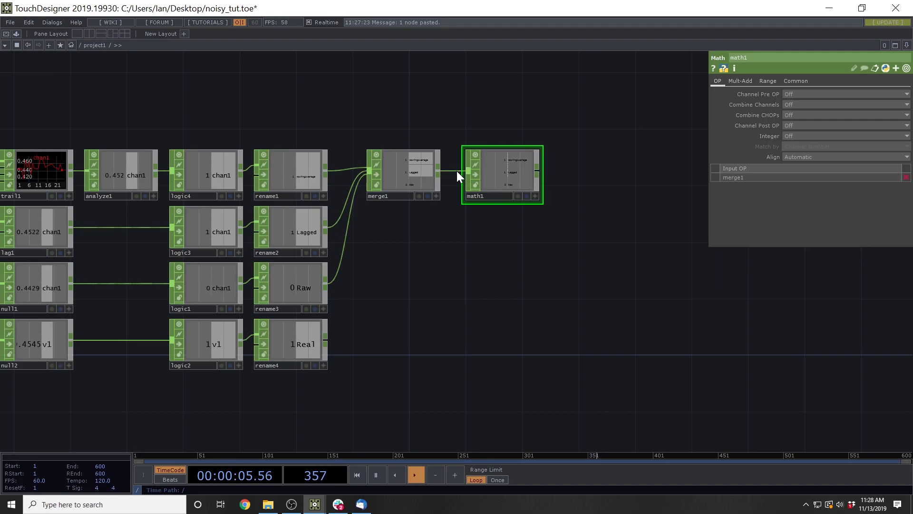
{"action": "left_click_drag", "start_coordinate": [465, 307], "coordinate": [417, 314]}
{"action": "left_click_drag", "start_coordinate": [471, 195], "coordinate": [457, 192]}
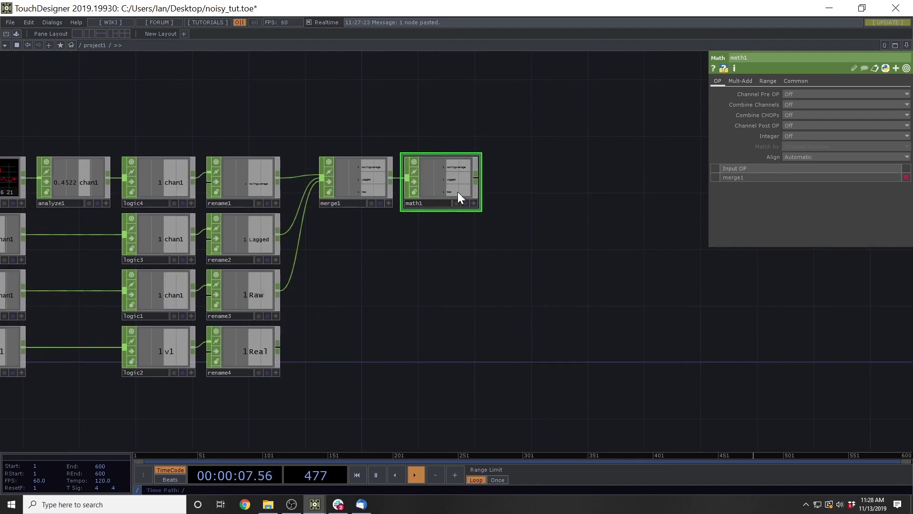
Wire rename4 into math1 as its second input and set Combine CHOPs to Subtract
{"action": "key", "text": "Tab"}
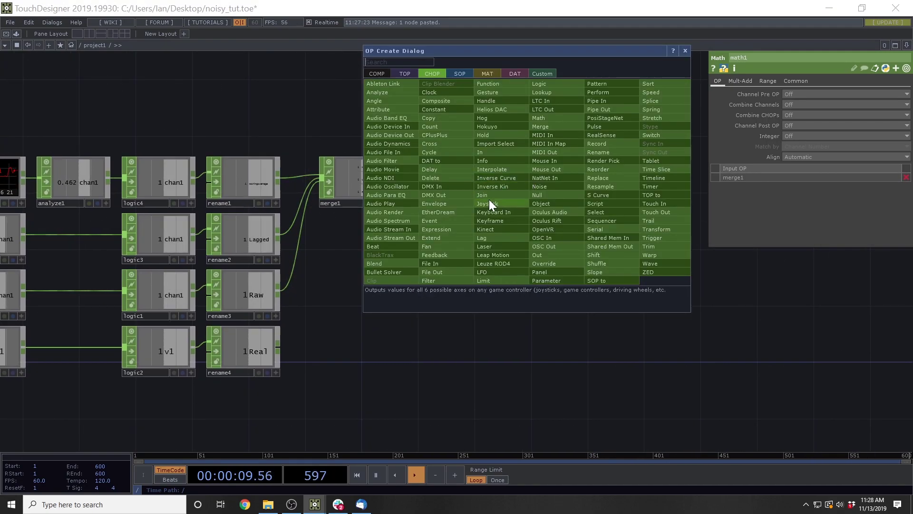
{"action": "left_click", "coordinate": [685, 51]}
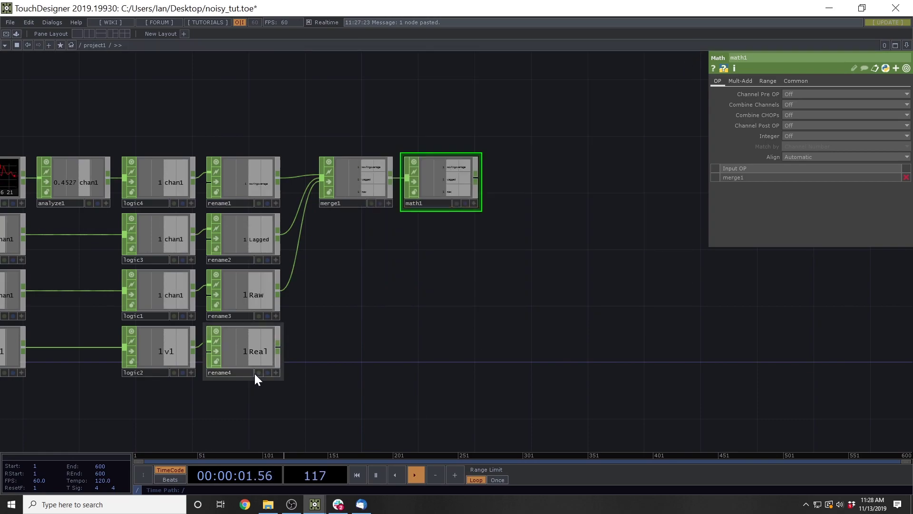
{"action": "left_click", "coordinate": [277, 347]}
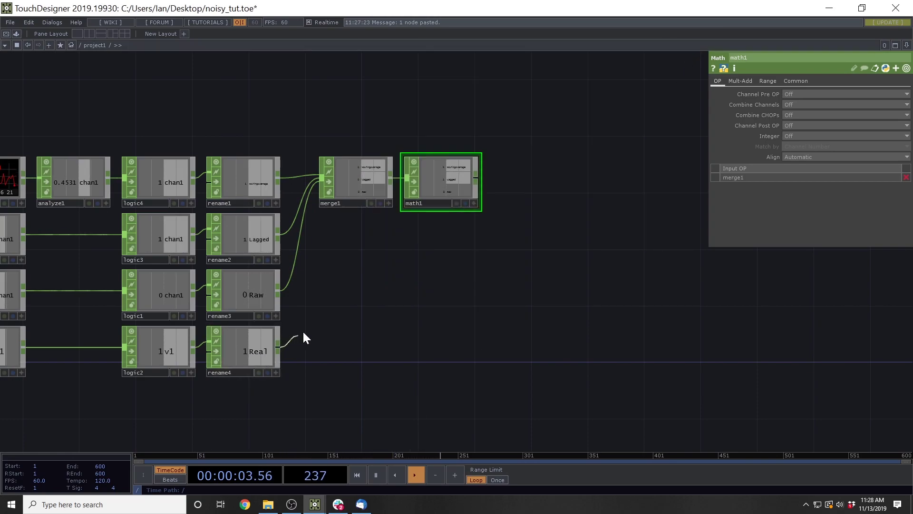
{"action": "left_click", "coordinate": [408, 204]}
{"action": "scroll", "coordinate": [420, 228], "scroll_direction": "up", "scroll_amount": 5}
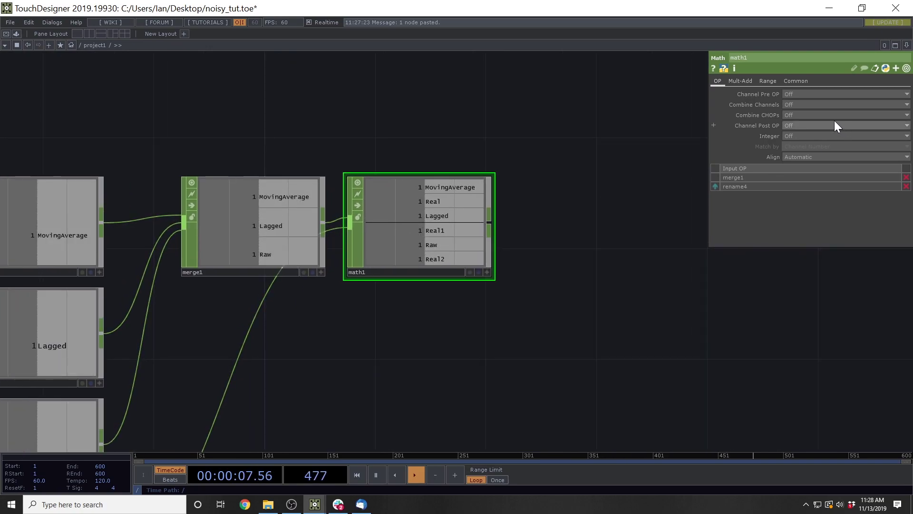
{"action": "left_click", "coordinate": [821, 115]}
{"action": "left_click", "coordinate": [801, 140]}
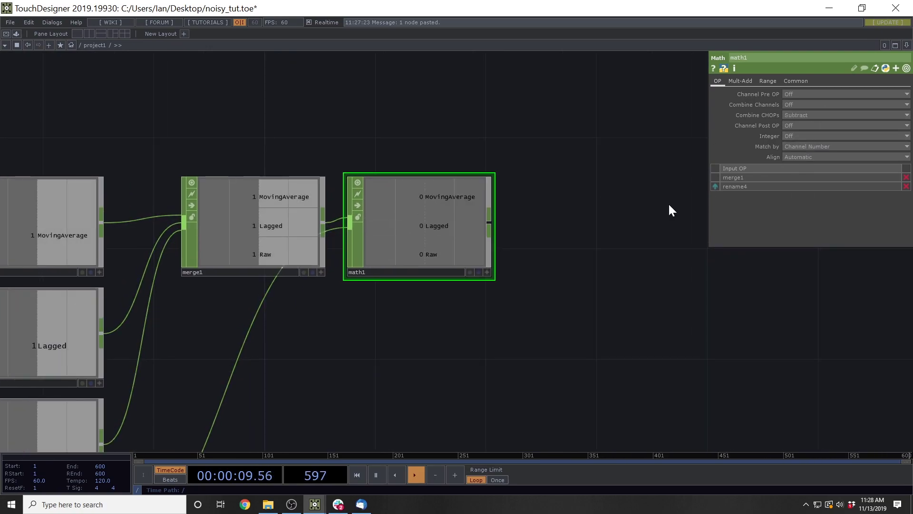
Compare merge1's channels with math1's differences, and set math1's Channel Post OP to Positive
{"action": "left_click_drag", "start_coordinate": [637, 218], "coordinate": [594, 227]}
{"action": "left_click_drag", "start_coordinate": [529, 247], "coordinate": [536, 209]}
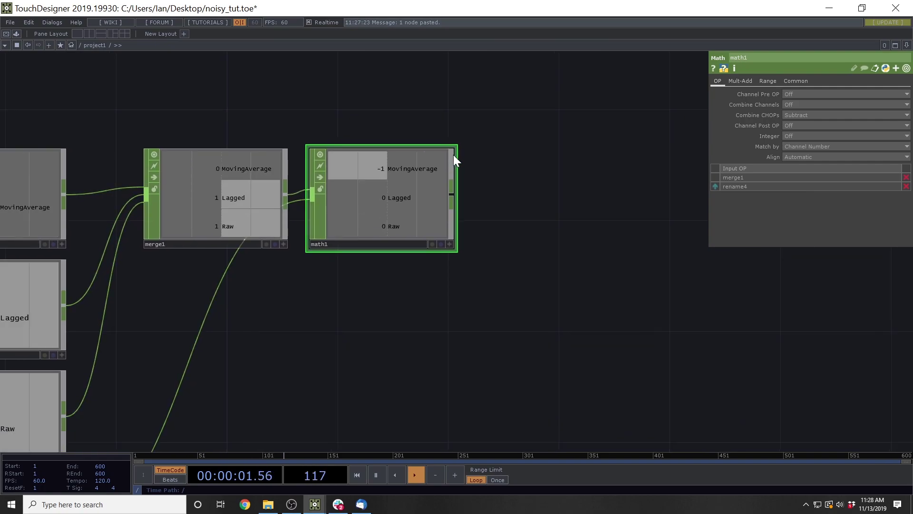
{"action": "left_click_drag", "start_coordinate": [210, 334], "coordinate": [352, 286]}
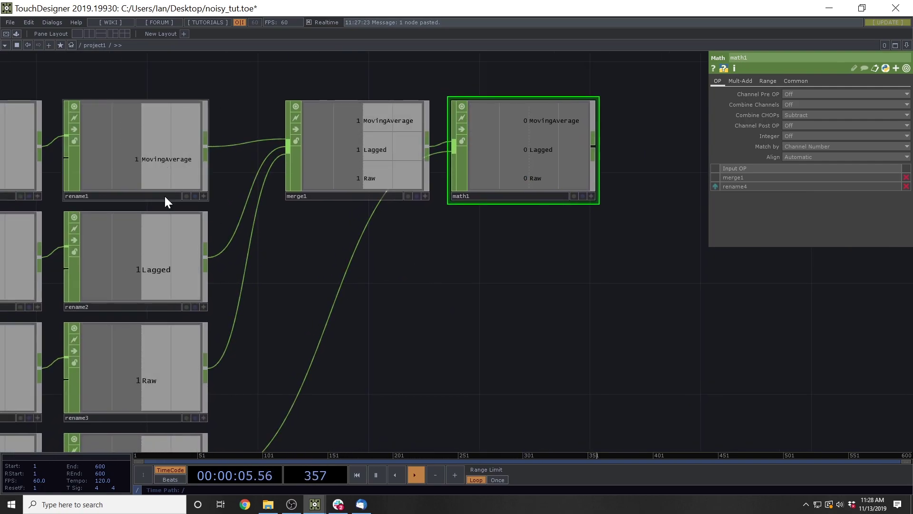
{"action": "left_click_drag", "start_coordinate": [474, 241], "coordinate": [506, 125]}
{"action": "left_click_drag", "start_coordinate": [367, 326], "coordinate": [322, 356]}
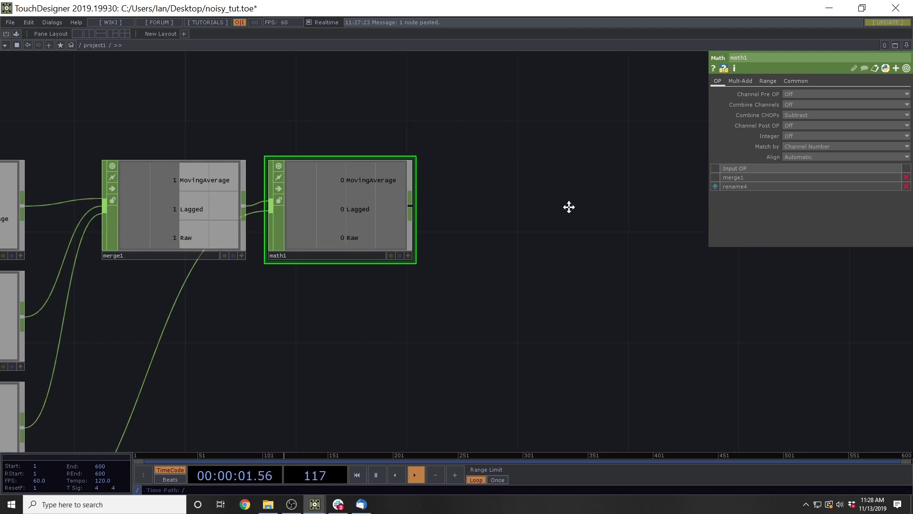
{"action": "left_click_drag", "start_coordinate": [569, 207], "coordinate": [598, 212]}
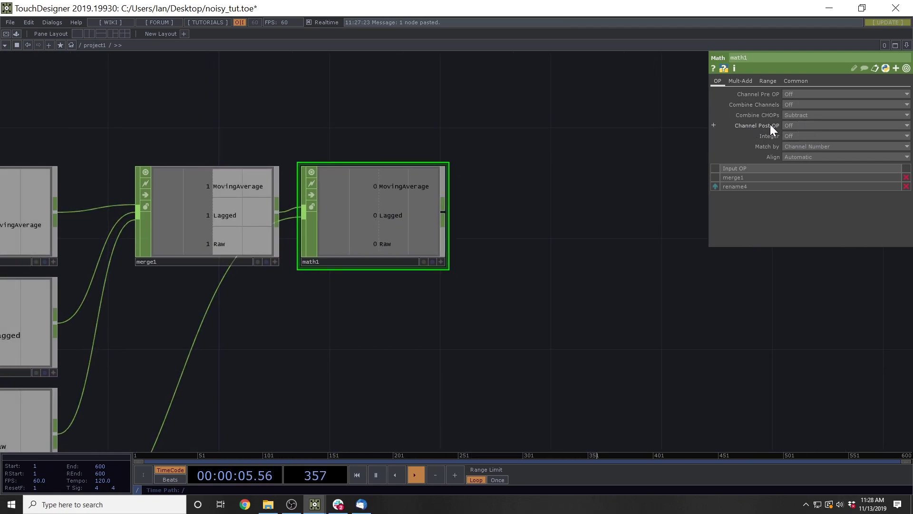
{"action": "left_click", "coordinate": [791, 123]}
{"action": "left_click", "coordinate": [793, 151]}
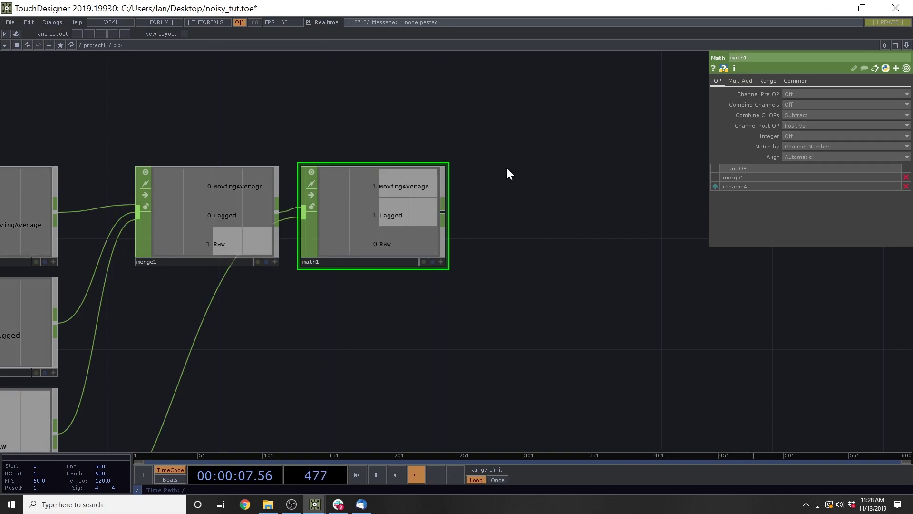
Add a Trail CHOP beside math1
{"action": "left_click_drag", "start_coordinate": [506, 174], "coordinate": [421, 203]}
{"action": "left_click_drag", "start_coordinate": [512, 182], "coordinate": [370, 201]}
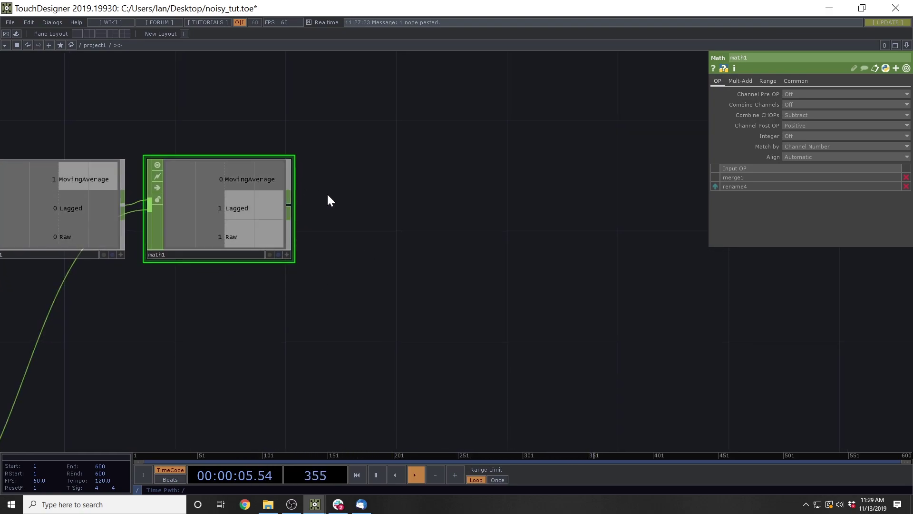
{"action": "key", "text": "Tab"}
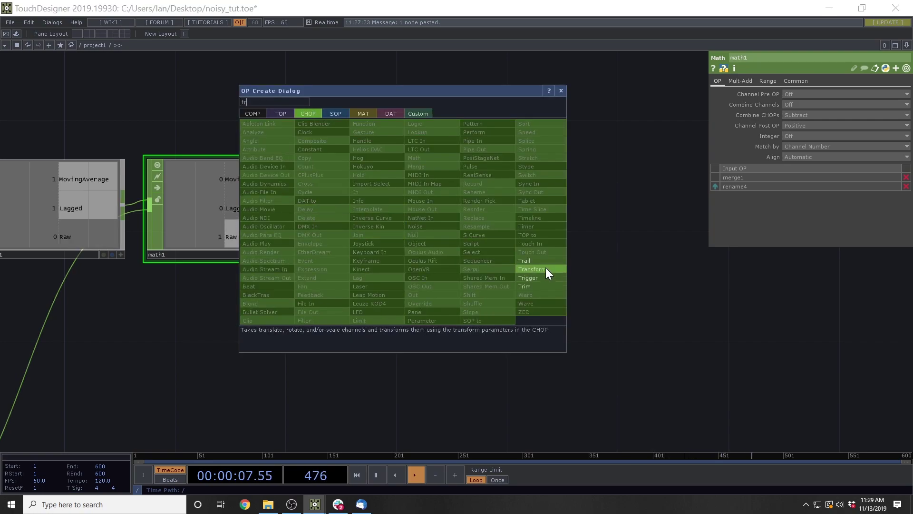
{"action": "left_click", "coordinate": [545, 268]}
{"action": "left_click", "coordinate": [386, 208]}
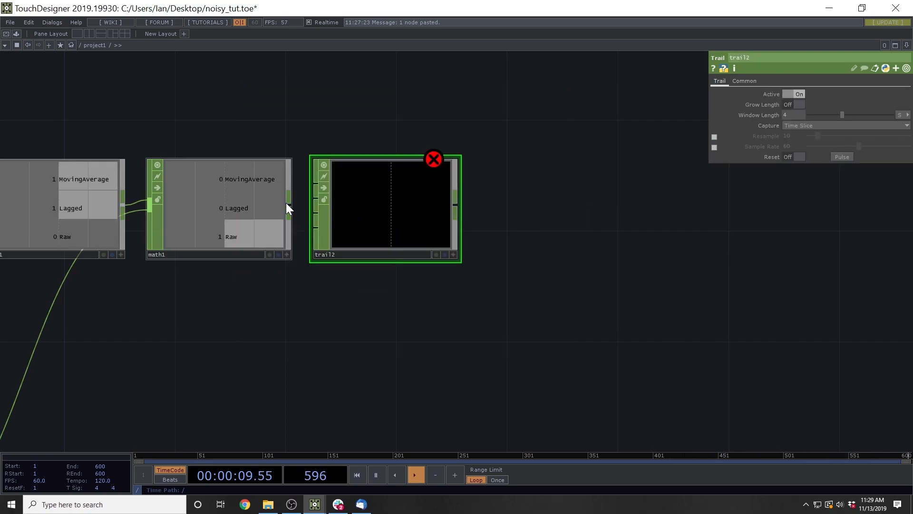
Wire math1 into trail2, and add an Analyze CHOP beside trail2 with trail2 as its input
{"action": "left_click_drag", "start_coordinate": [286, 203], "coordinate": [315, 193]}
{"action": "key", "text": "Tab"}
{"action": "type", "text": "an"}
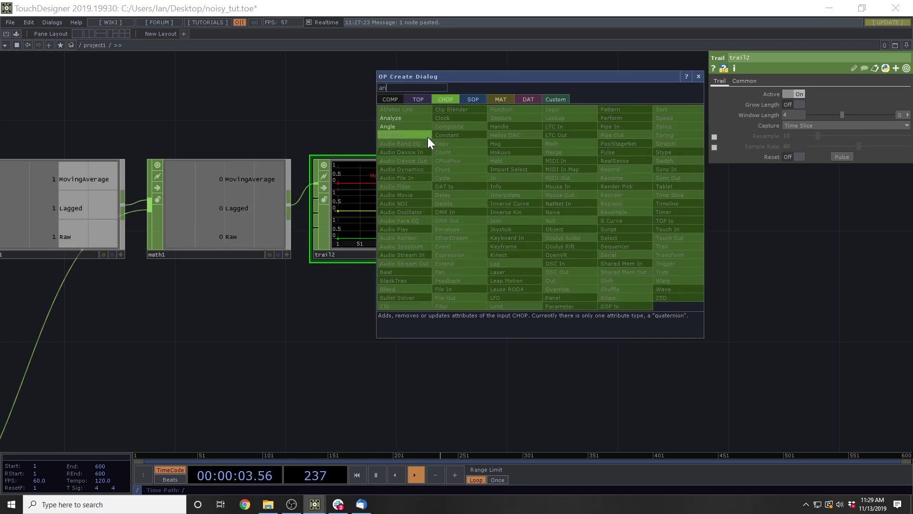
{"action": "left_click", "coordinate": [391, 118]}
{"action": "left_click", "coordinate": [566, 204]}
{"action": "left_click_drag", "start_coordinate": [455, 205], "coordinate": [490, 210]}
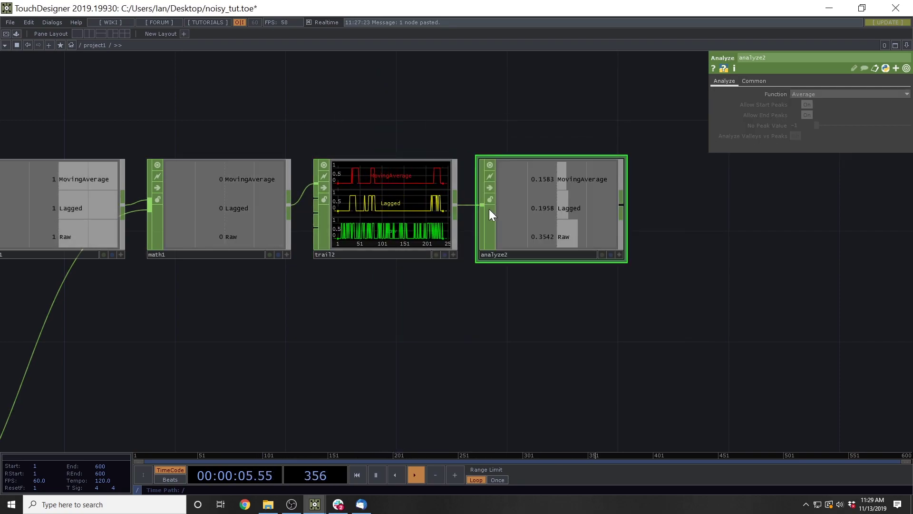
Compare the MovingAverage, Lagged and Raw error traces in trail2 with their averages in analyze2
{"action": "left_click_drag", "start_coordinate": [362, 276], "coordinate": [387, 268]}
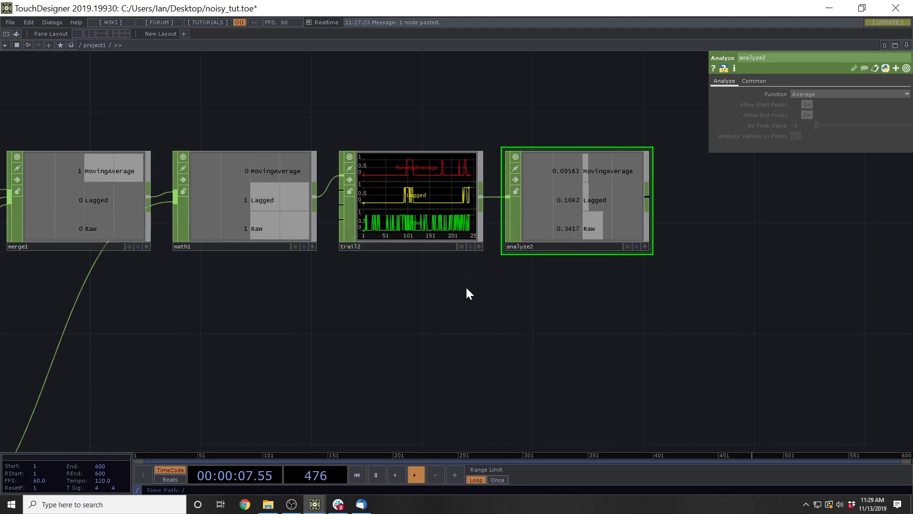
{"action": "left_click_drag", "start_coordinate": [446, 288], "coordinate": [386, 305]}
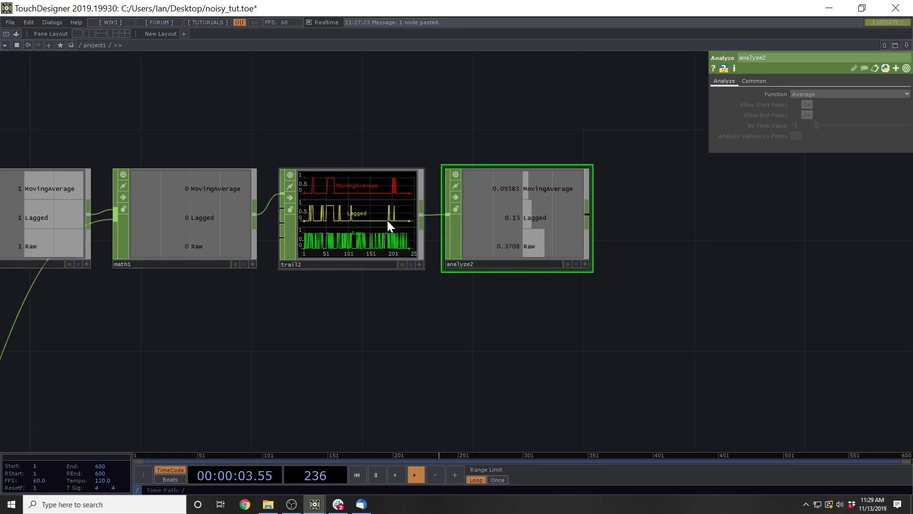
{"action": "left_click_drag", "start_coordinate": [504, 340], "coordinate": [404, 352]}
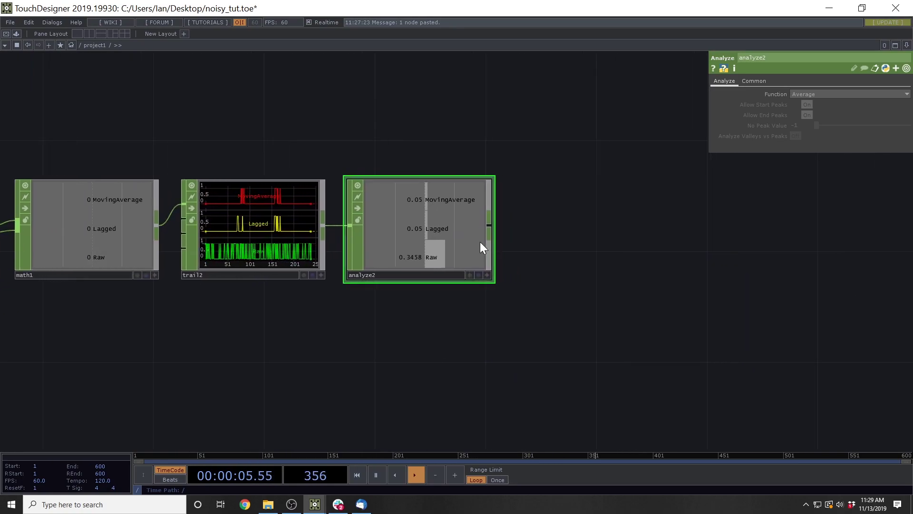
{"action": "scroll", "coordinate": [481, 242], "scroll_direction": "up", "scroll_amount": 2}
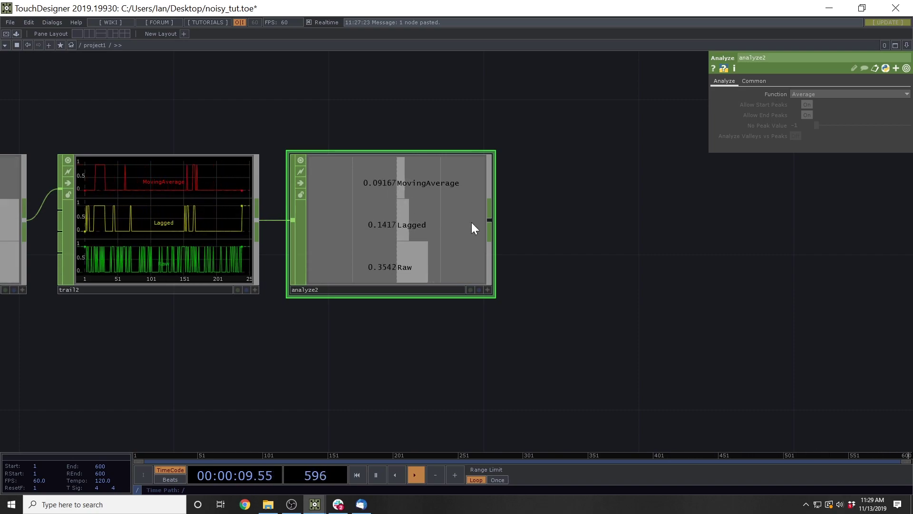
{"action": "left_click_drag", "start_coordinate": [610, 248], "coordinate": [708, 252]}
{"action": "scroll", "coordinate": [522, 265], "scroll_direction": "down", "scroll_amount": 3}
{"action": "left_click_drag", "start_coordinate": [517, 319], "coordinate": [635, 280]}
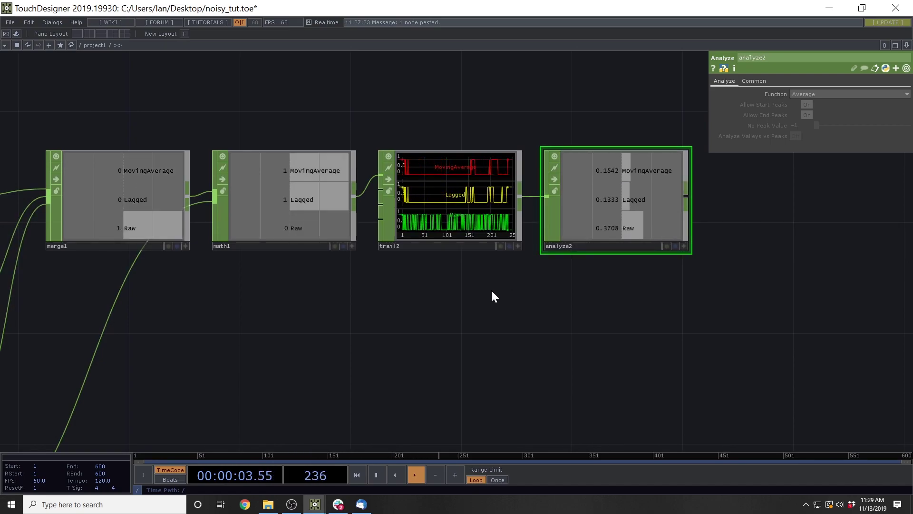
{"action": "scroll", "coordinate": [484, 282], "scroll_direction": "down", "scroll_amount": 1}
{"action": "scroll", "coordinate": [484, 283], "scroll_direction": "down", "scroll_amount": 1}
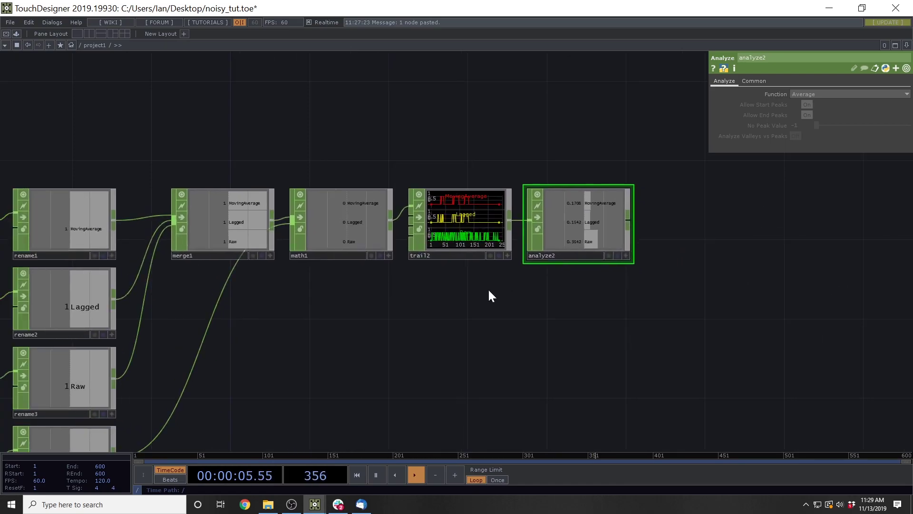
{"action": "left_click_drag", "start_coordinate": [489, 296], "coordinate": [501, 290]}
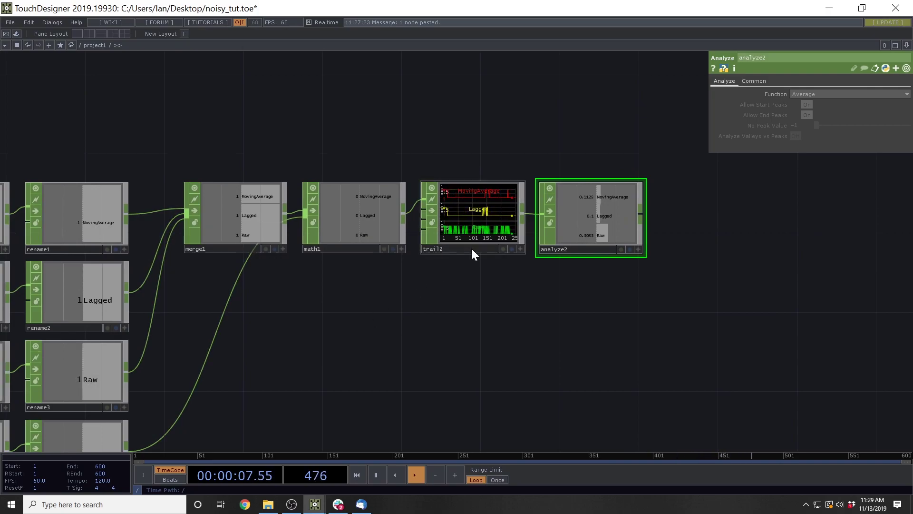
{"action": "mouse_move", "coordinate": [428, 336]}
{"action": "left_mouse_down"}
{"action": "mouse_move", "coordinate": [462, 324]}
{"action": "mouse_move", "coordinate": [424, 345]}
{"action": "left_mouse_up"}
{"action": "scroll", "coordinate": [628, 202], "scroll_direction": "up", "scroll_amount": 4}
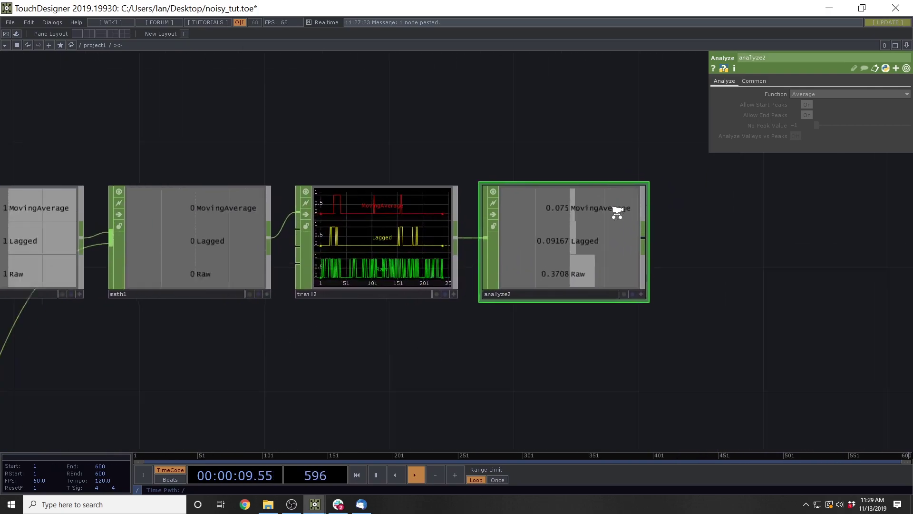
{"action": "left_click_drag", "start_coordinate": [393, 354], "coordinate": [433, 346]}
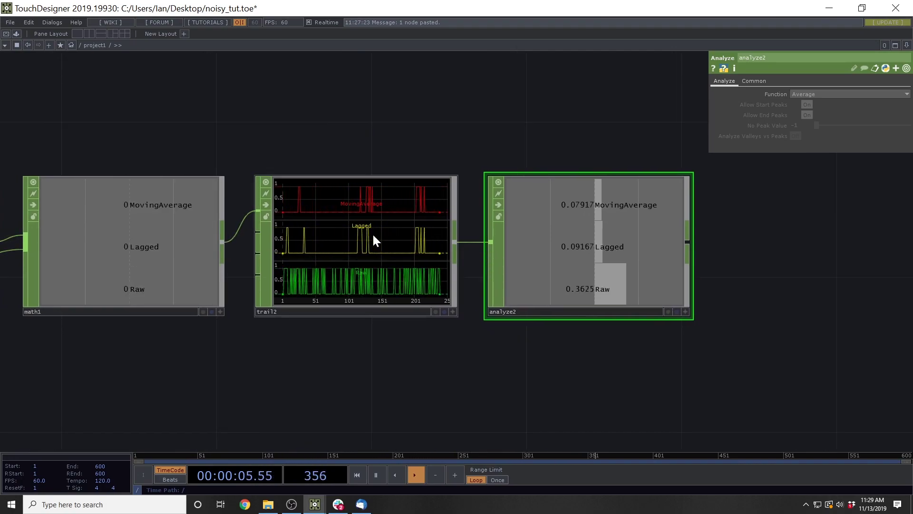
Review the whole network from slider1 through the filter, logic and rename branches to the averaged errors in analyze2
{"action": "scroll", "coordinate": [404, 351], "scroll_direction": "down", "scroll_amount": 5}
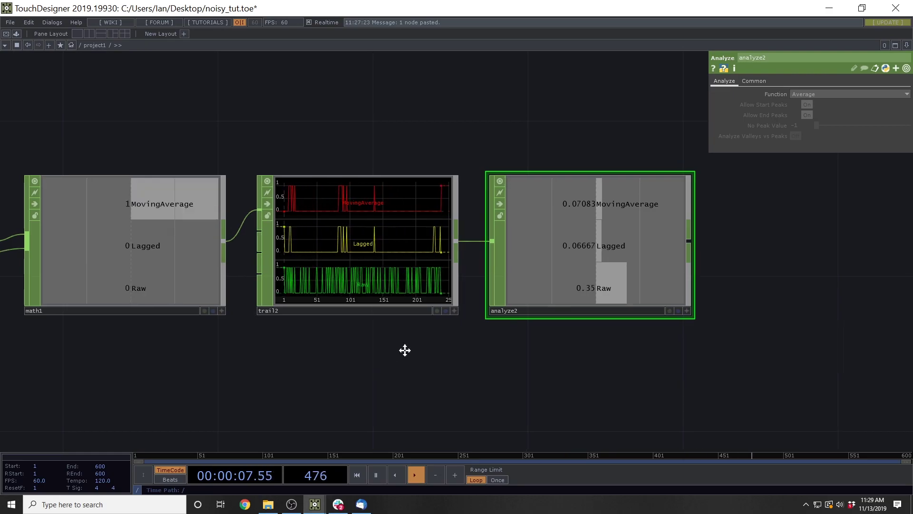
{"action": "left_click_drag", "start_coordinate": [512, 327], "coordinate": [570, 317]}
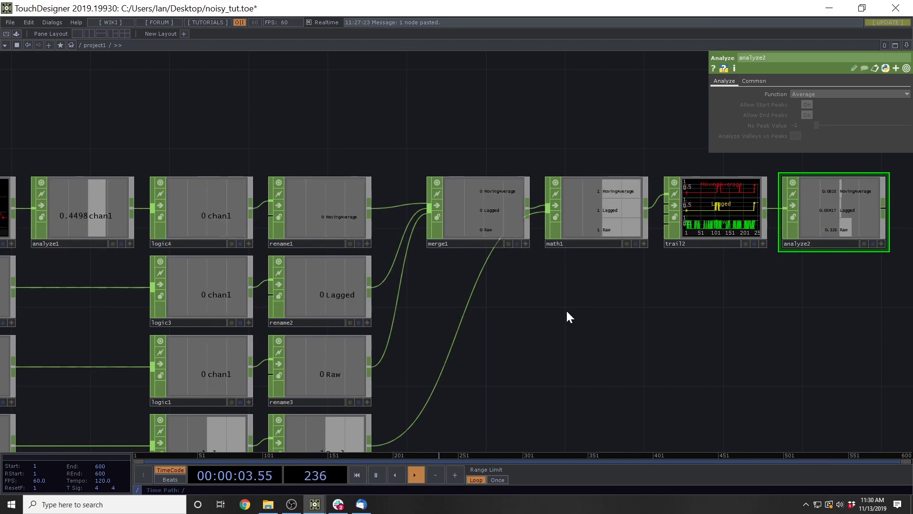
{"action": "left_click_drag", "start_coordinate": [643, 295], "coordinate": [555, 292]}
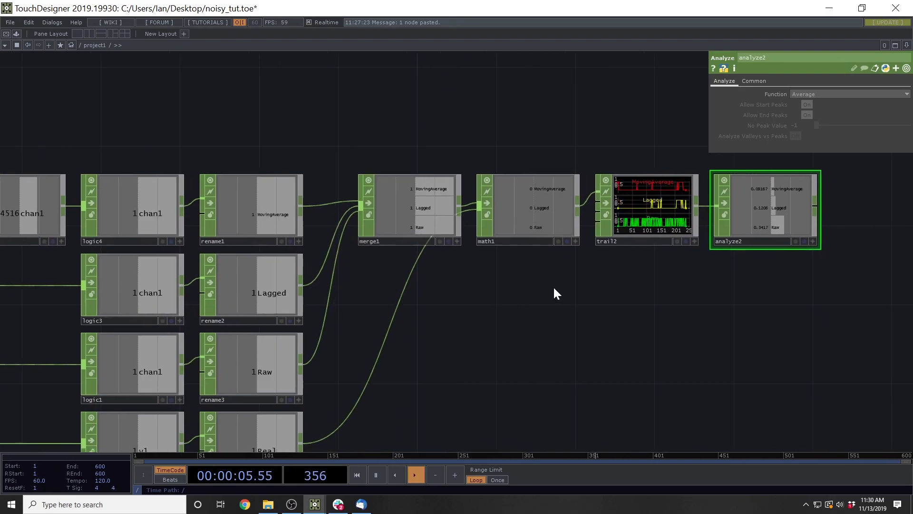
{"action": "scroll", "coordinate": [553, 286], "scroll_direction": "down", "scroll_amount": 3}
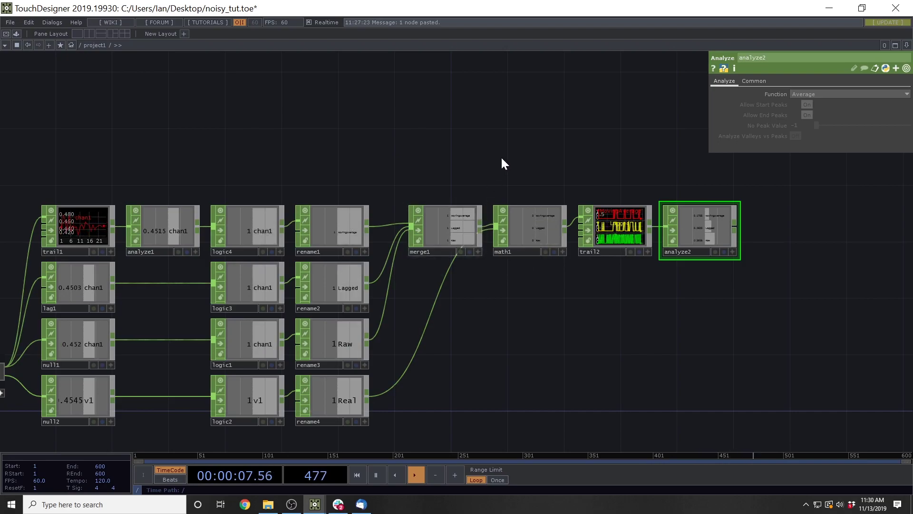
{"action": "left_click_drag", "start_coordinate": [496, 150], "coordinate": [540, 125]}
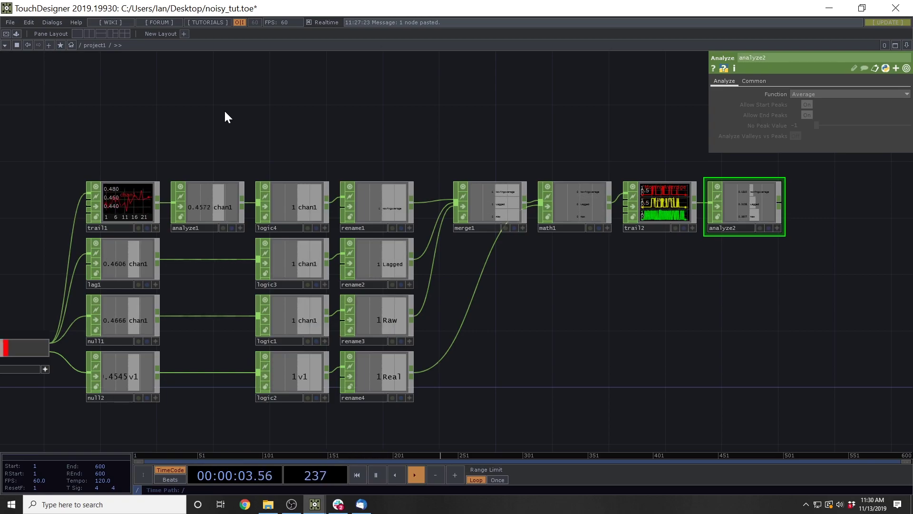
{"action": "left_click_drag", "start_coordinate": [563, 310], "coordinate": [553, 317]}
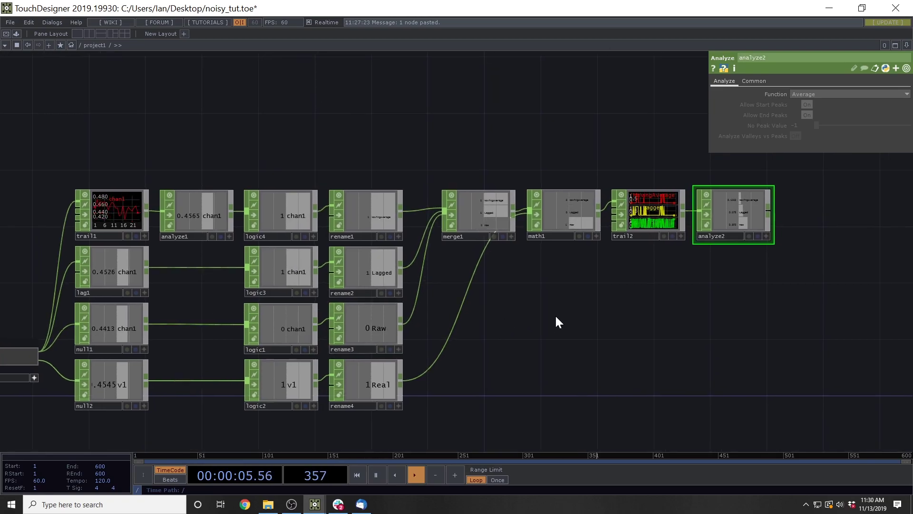
{"action": "left_click_drag", "start_coordinate": [634, 290], "coordinate": [642, 287]}
{"action": "scroll", "coordinate": [659, 257], "scroll_direction": "up", "scroll_amount": 4}
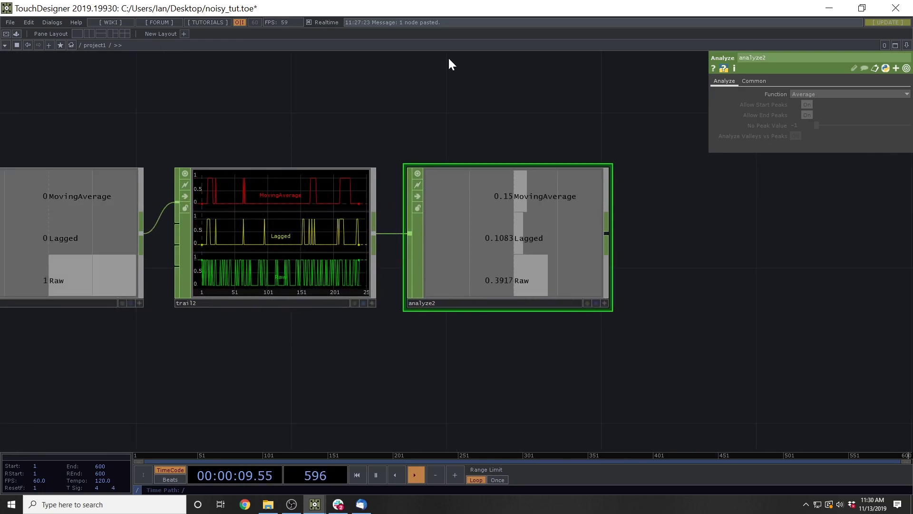
{"action": "scroll", "coordinate": [624, 134], "scroll_direction": "down", "scroll_amount": 6}
{"action": "scroll", "coordinate": [477, 104], "scroll_direction": "down", "scroll_amount": 6}
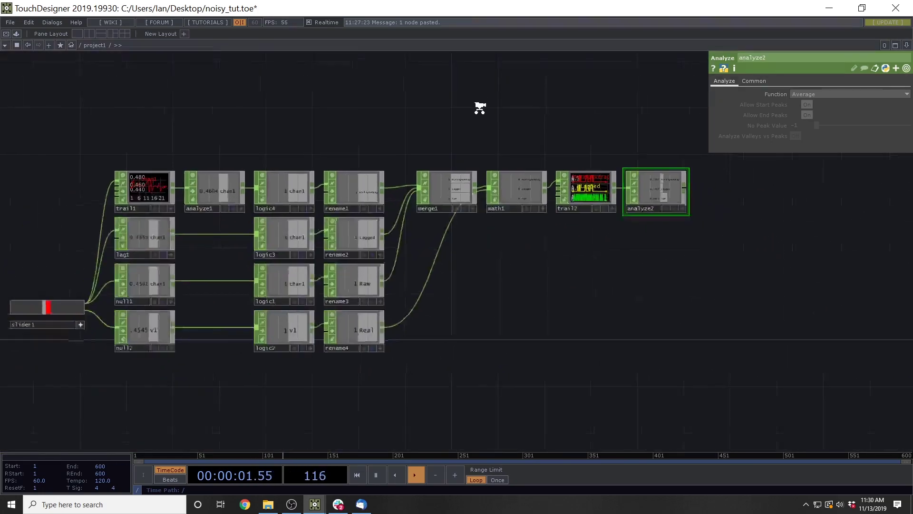
{"action": "middle_click_drag", "start_coordinate": [400, 87], "coordinate": [361, 144]}
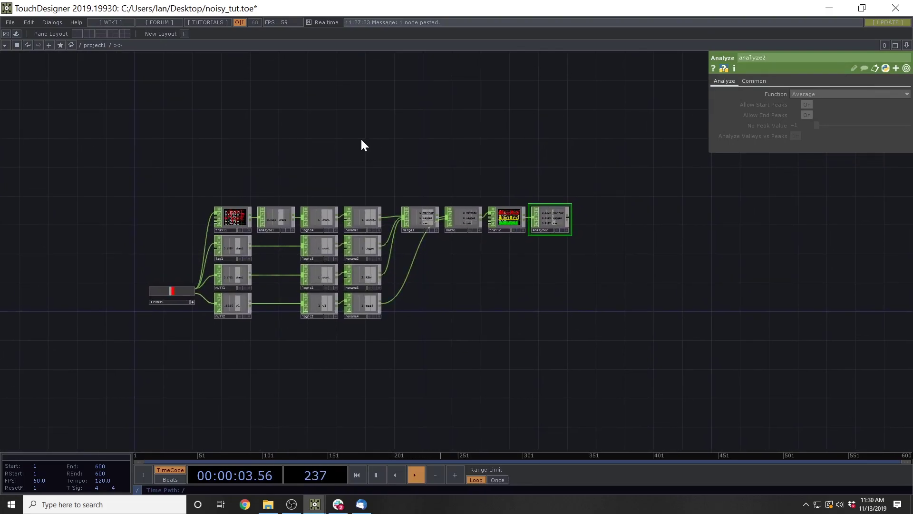